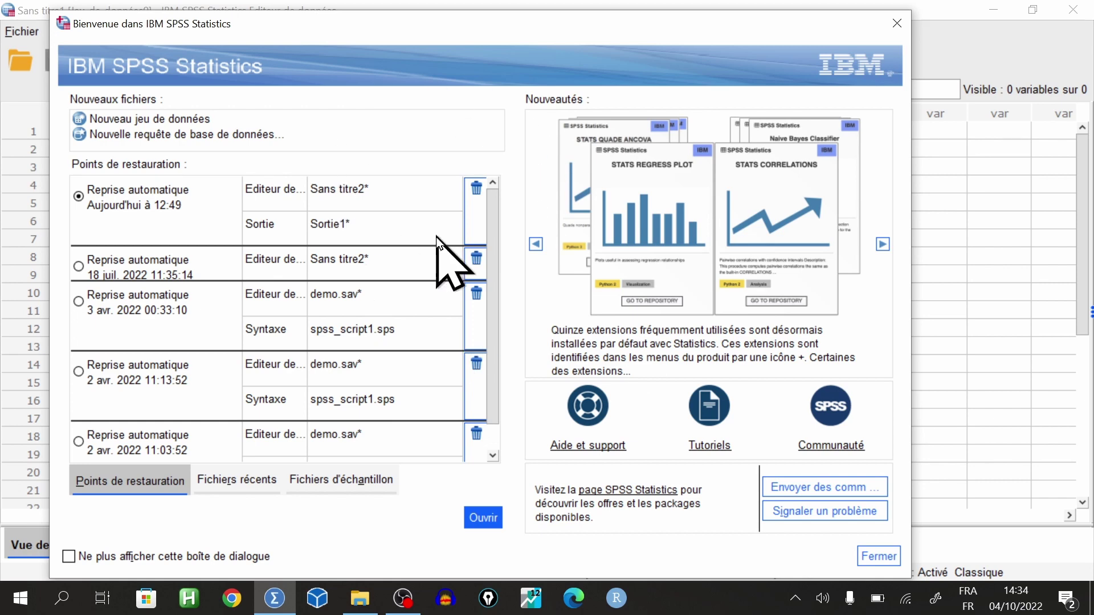
Dismiss the welcome dialog and open wage1.xlsx from the Stata_courses folder for Excel data import
left_click(893, 33)
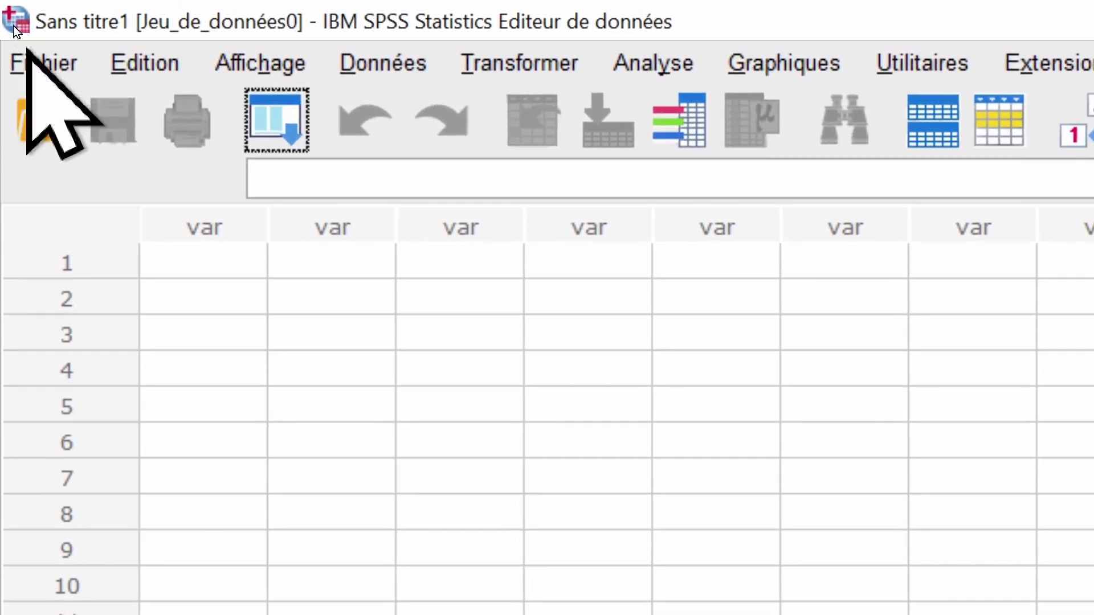
left_click(40, 62)
mouse_move(80, 68)
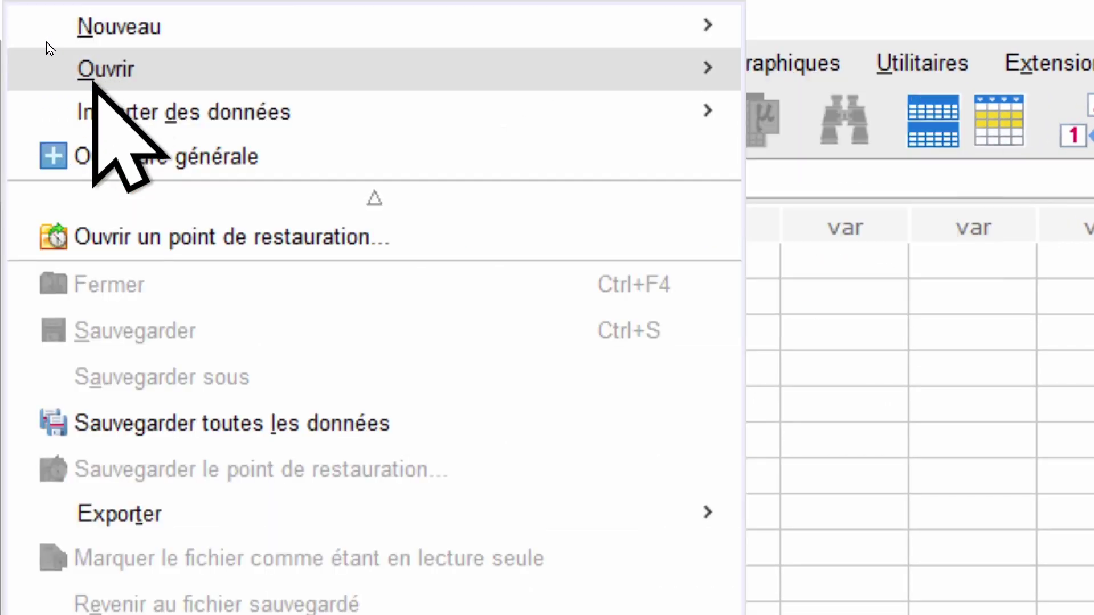
mouse_move(91, 111)
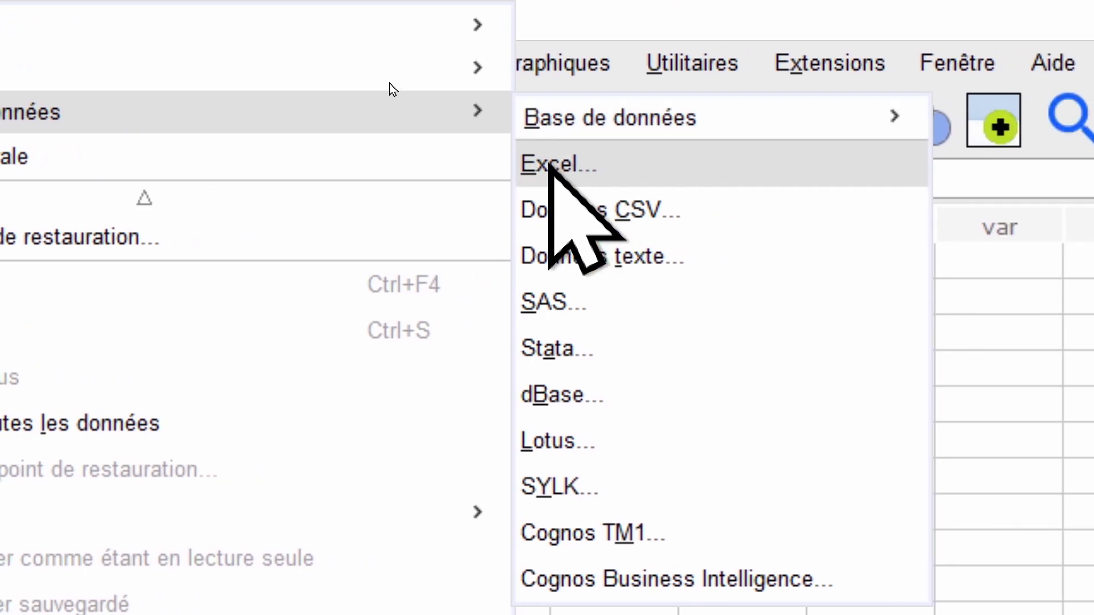
left_click(551, 166)
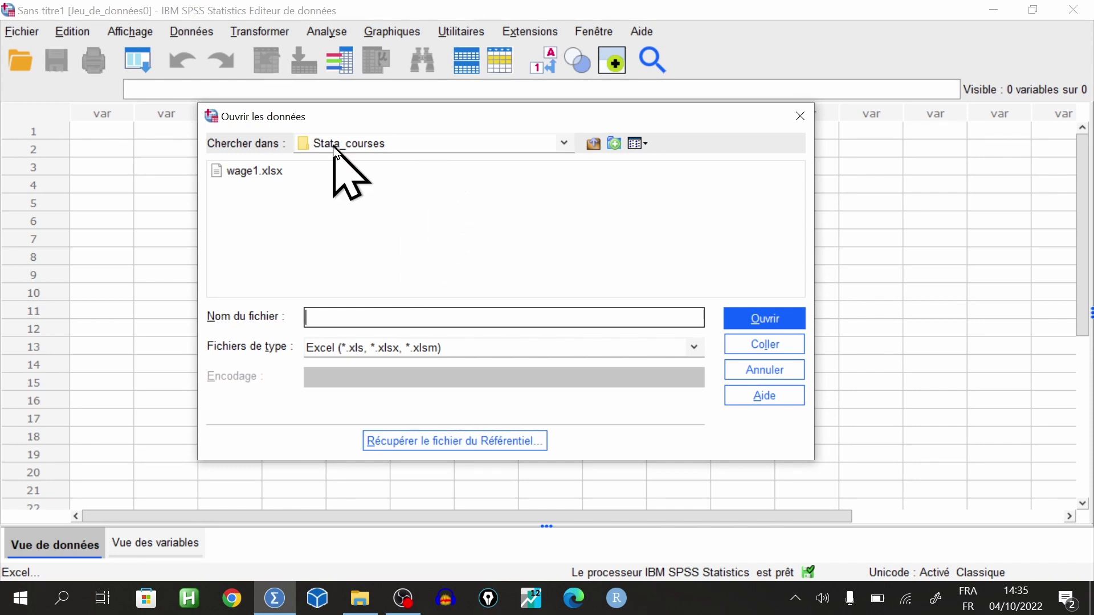
left_click(563, 143)
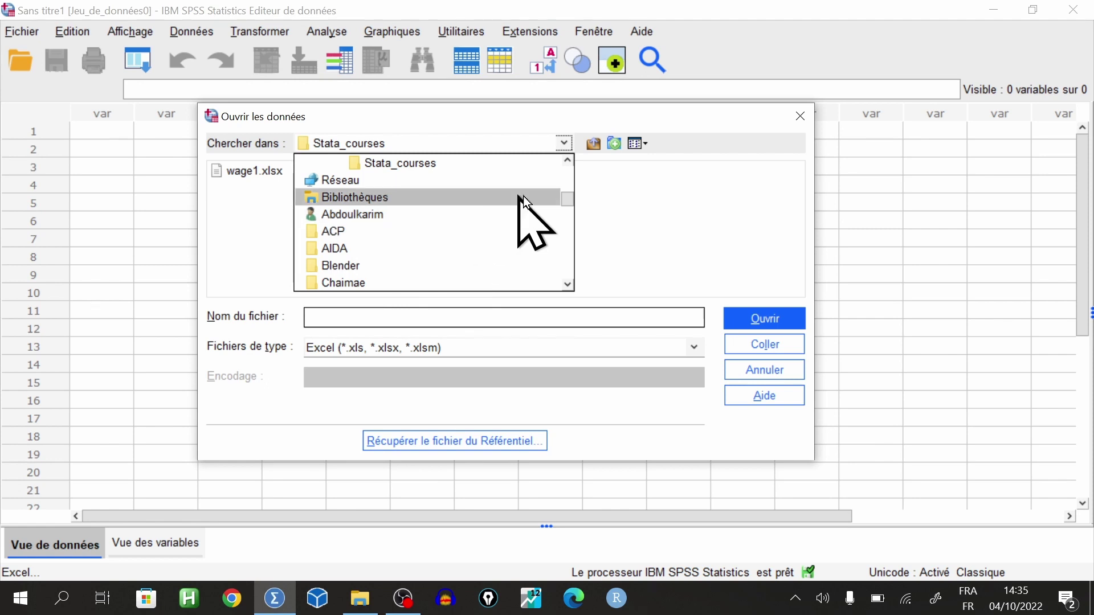
left_click(459, 165)
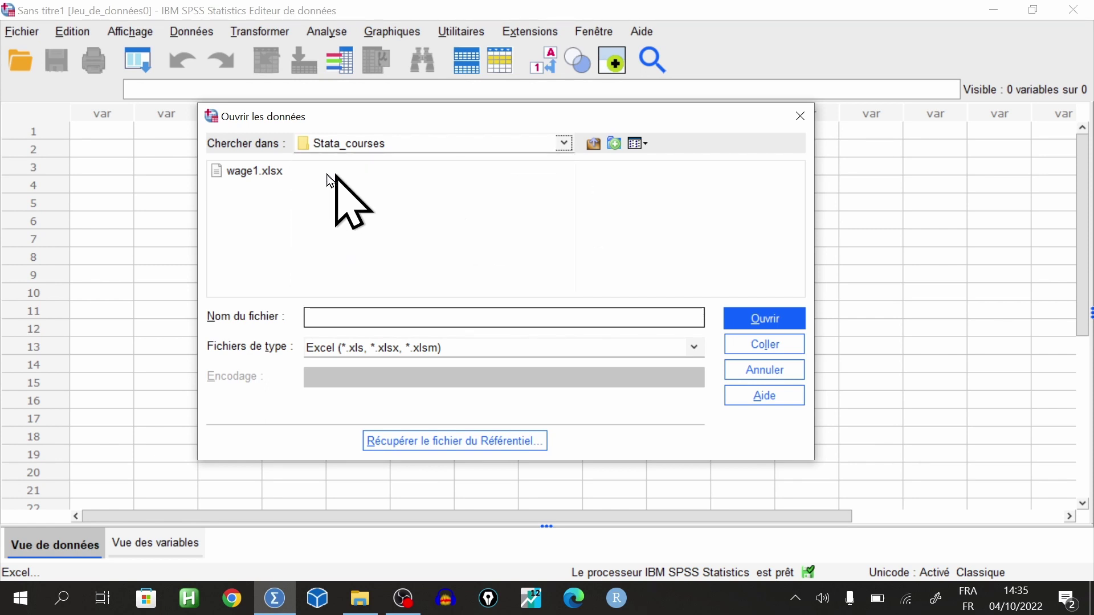
left_click(240, 174)
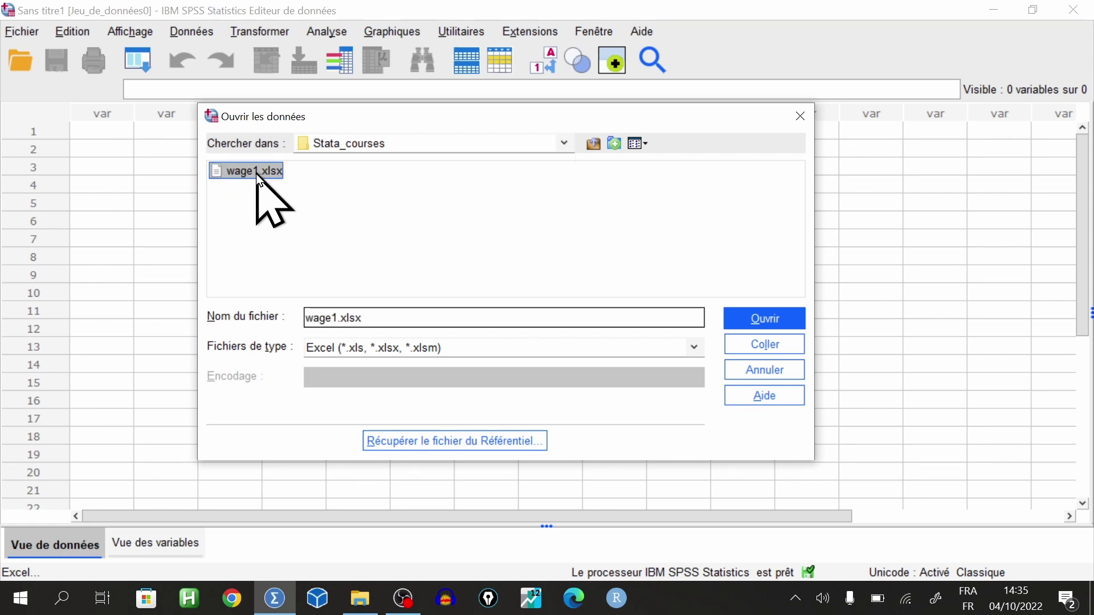
left_click(255, 171)
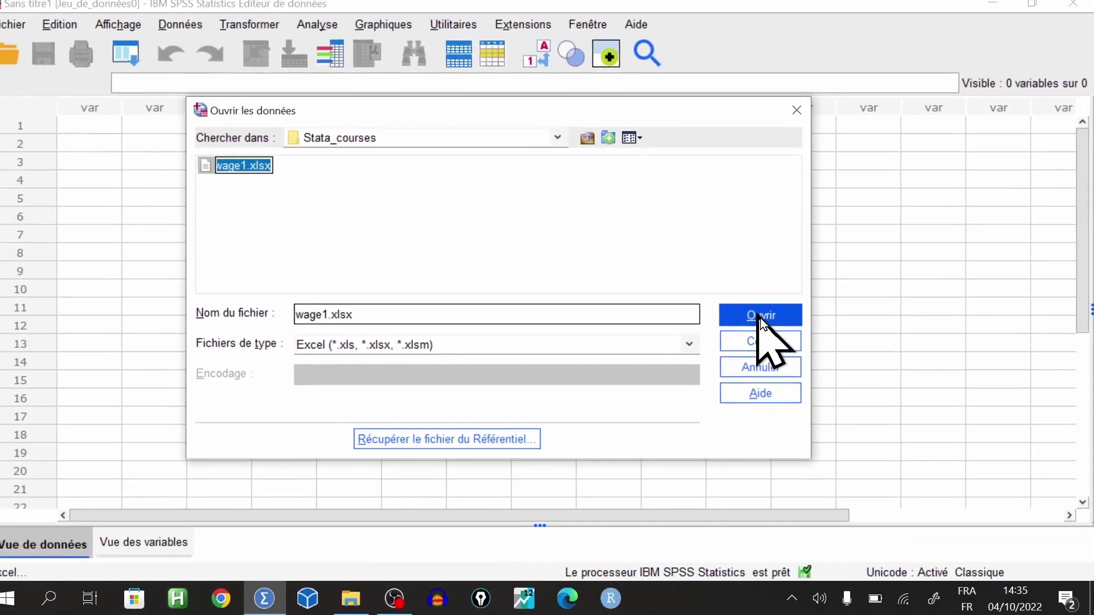
left_click(760, 316)
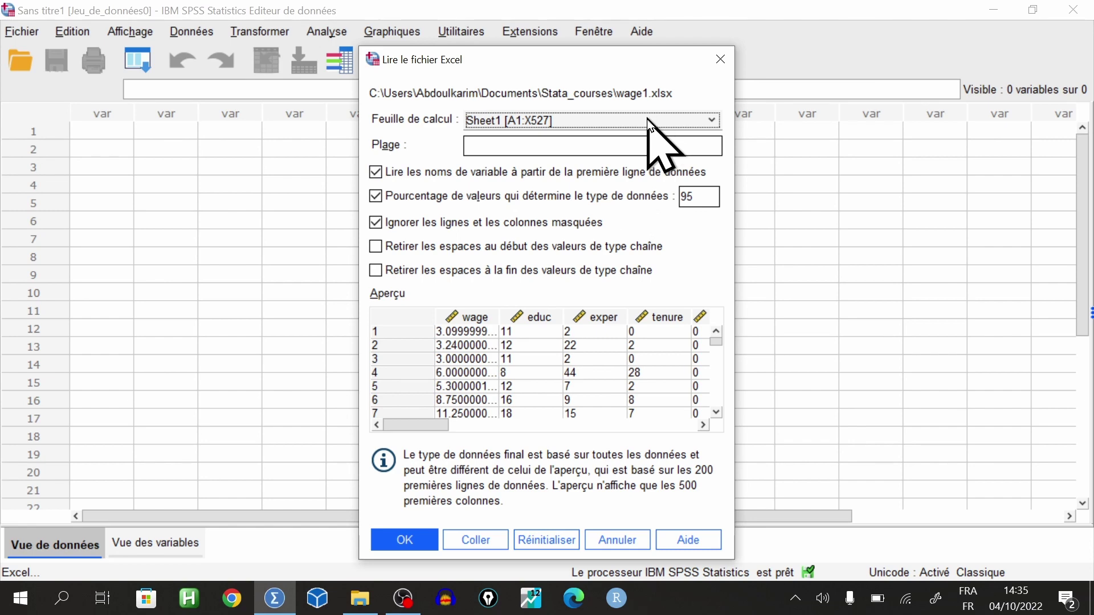
Import Sheet1 of the workbook, reading the variable names from the first row of data
left_click(537, 119)
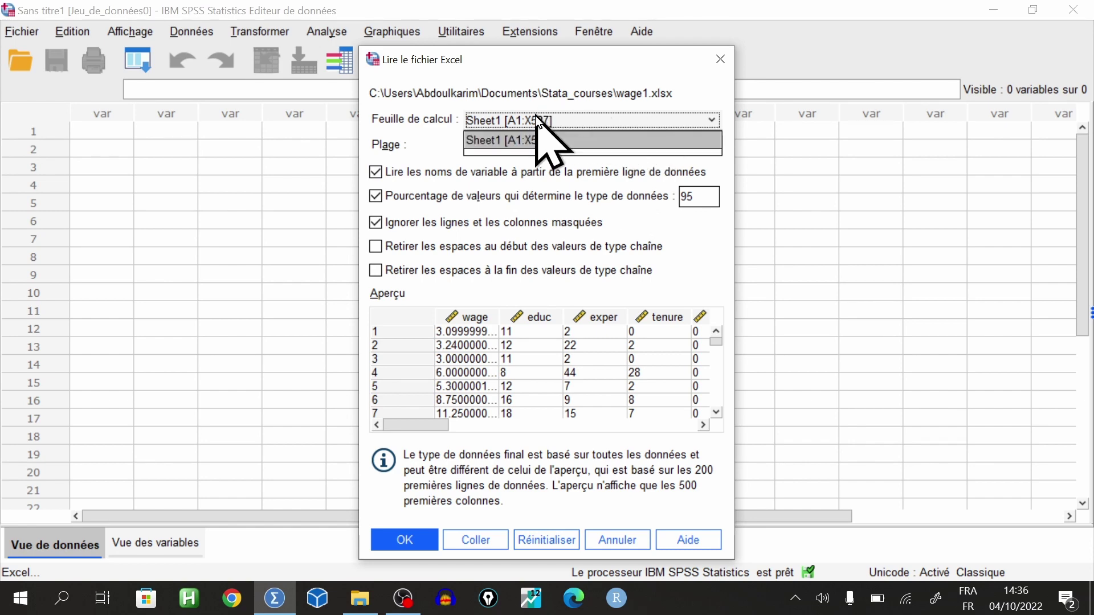
left_click(491, 143)
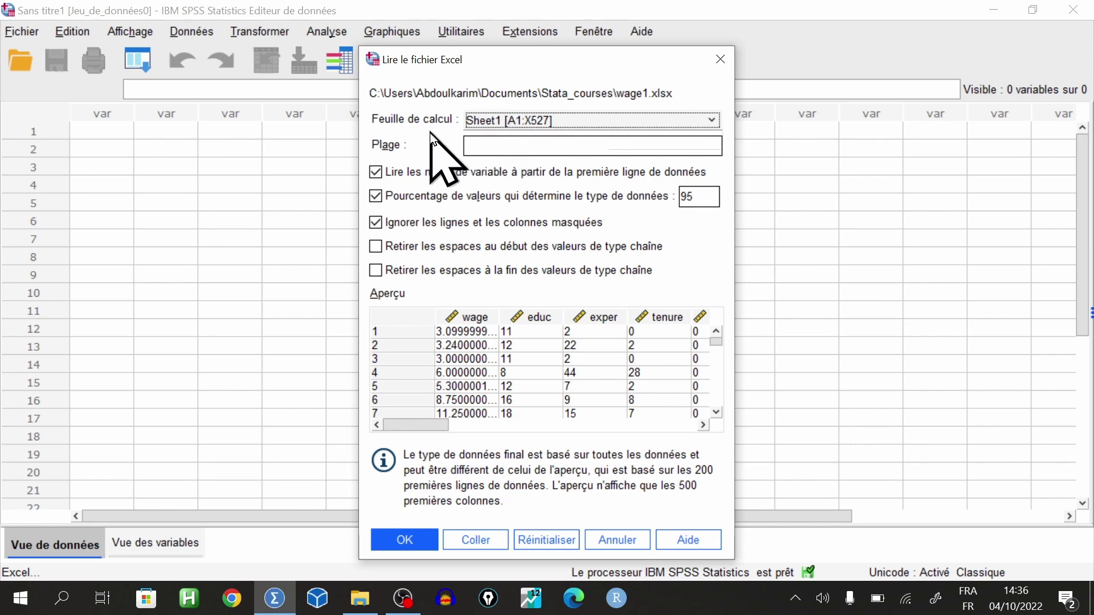
left_click(375, 172)
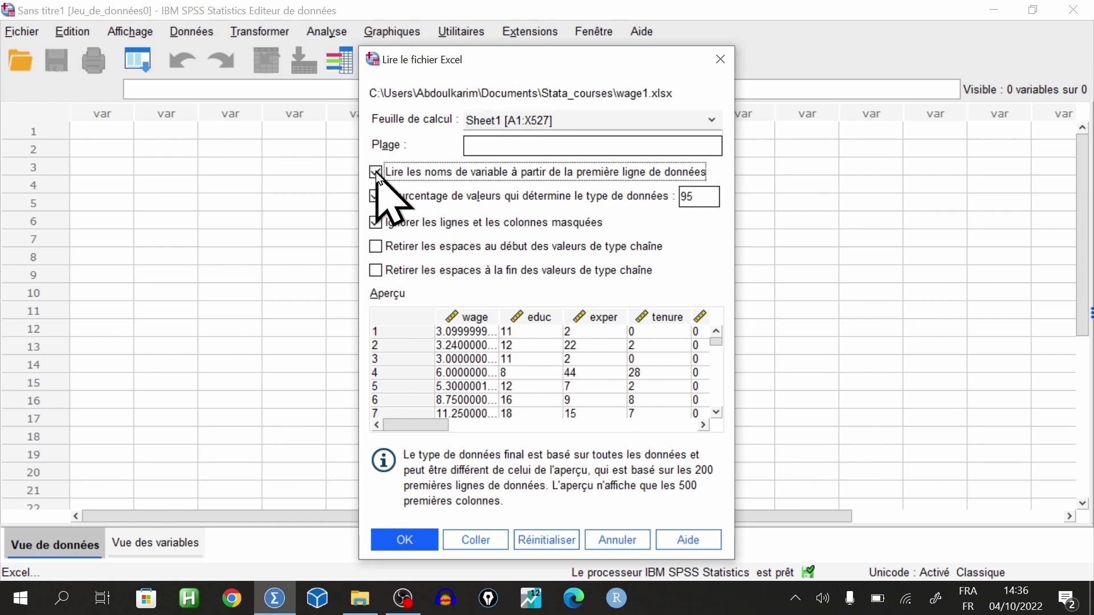
left_click(376, 173)
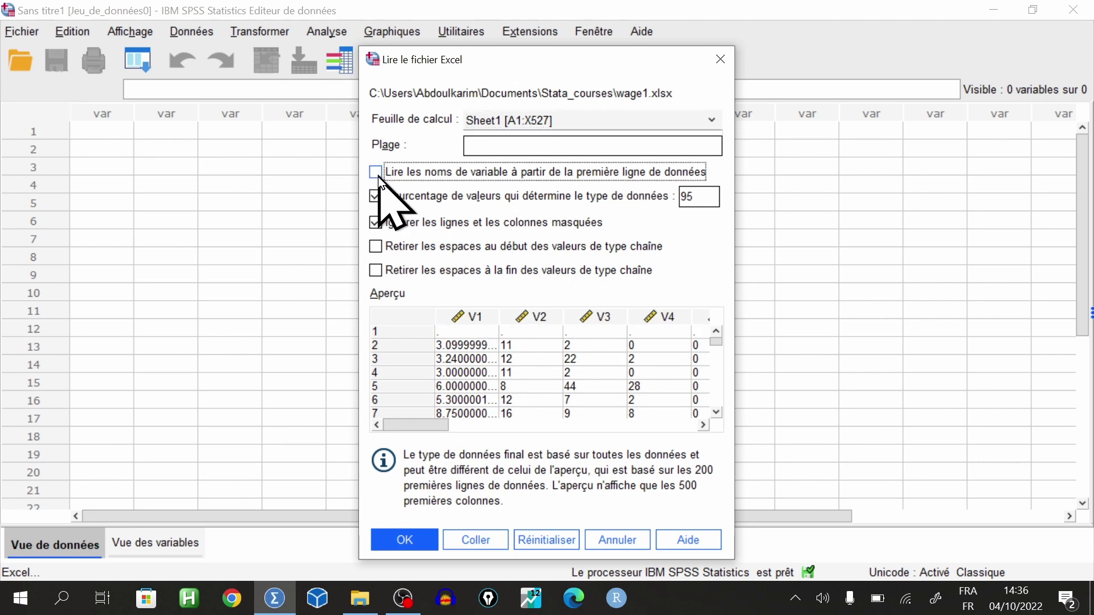
left_click(377, 177)
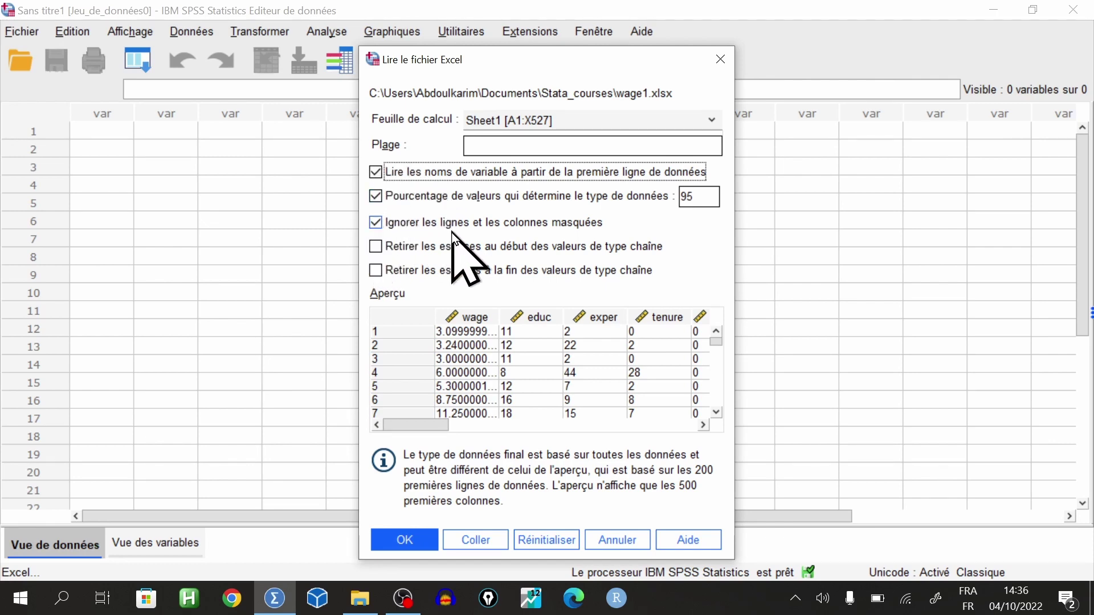
left_click(401, 539)
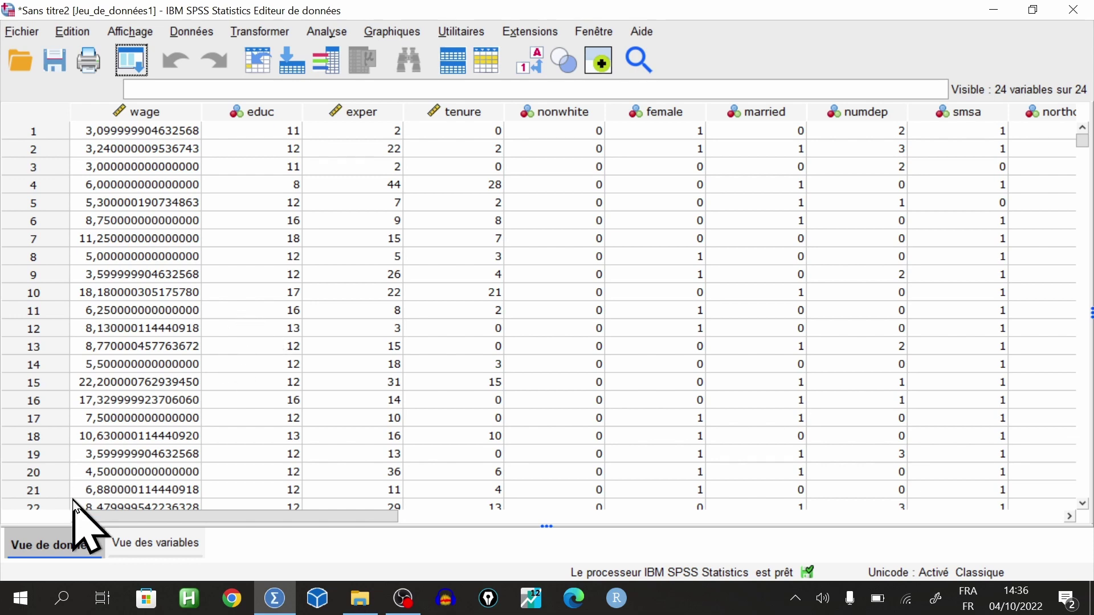
Display the variable definitions and set the number of decimals of the wage variable to 2
left_click(143, 544)
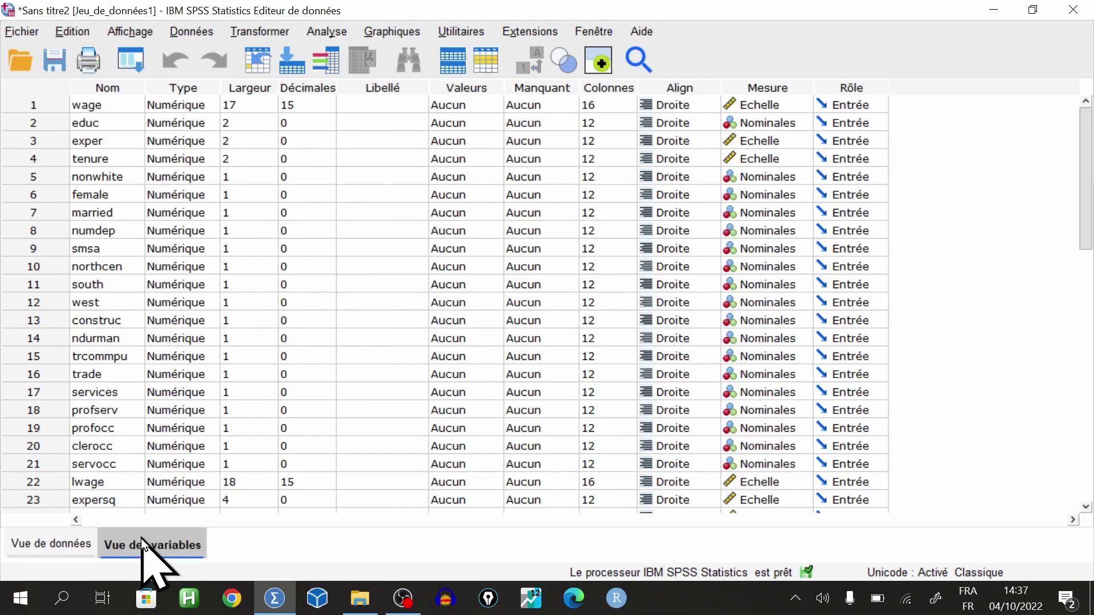
left_click(83, 105)
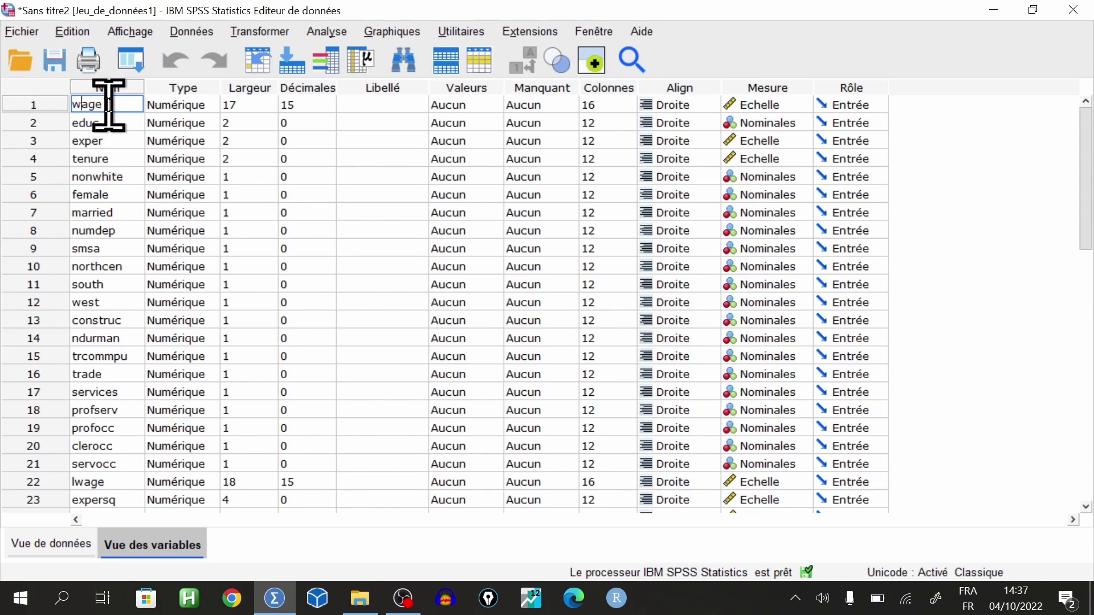
left_click_drag(73, 106, 103, 108)
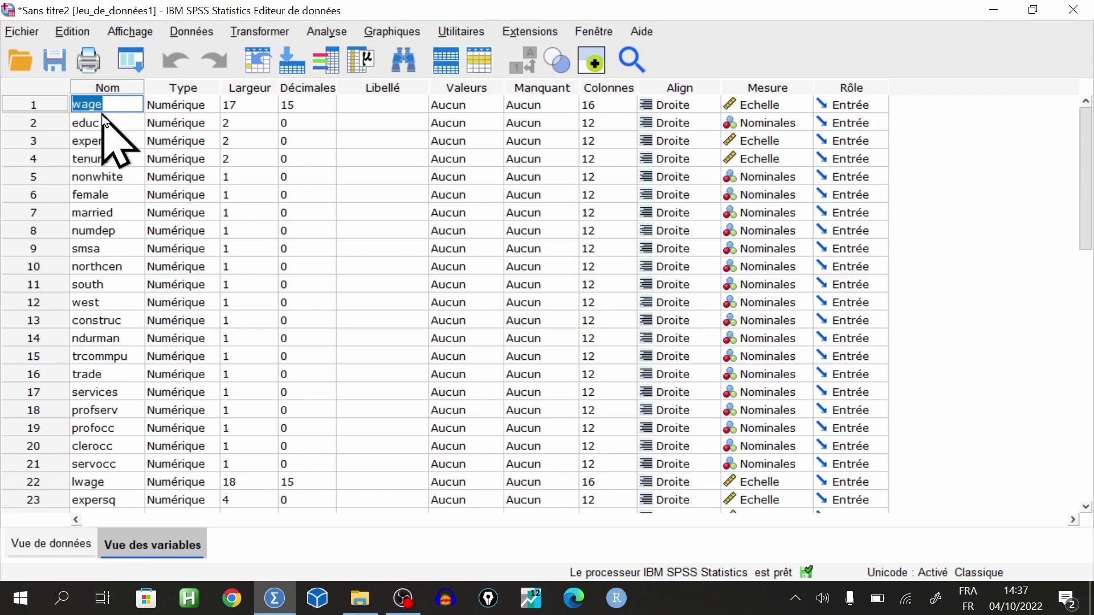
left_click(117, 107)
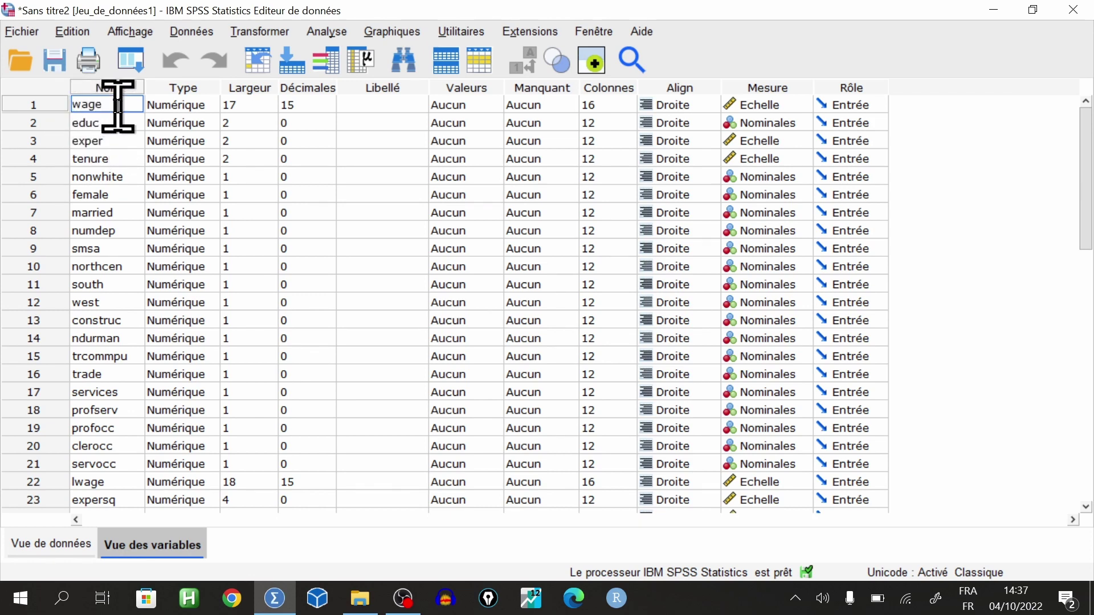
left_click(179, 109)
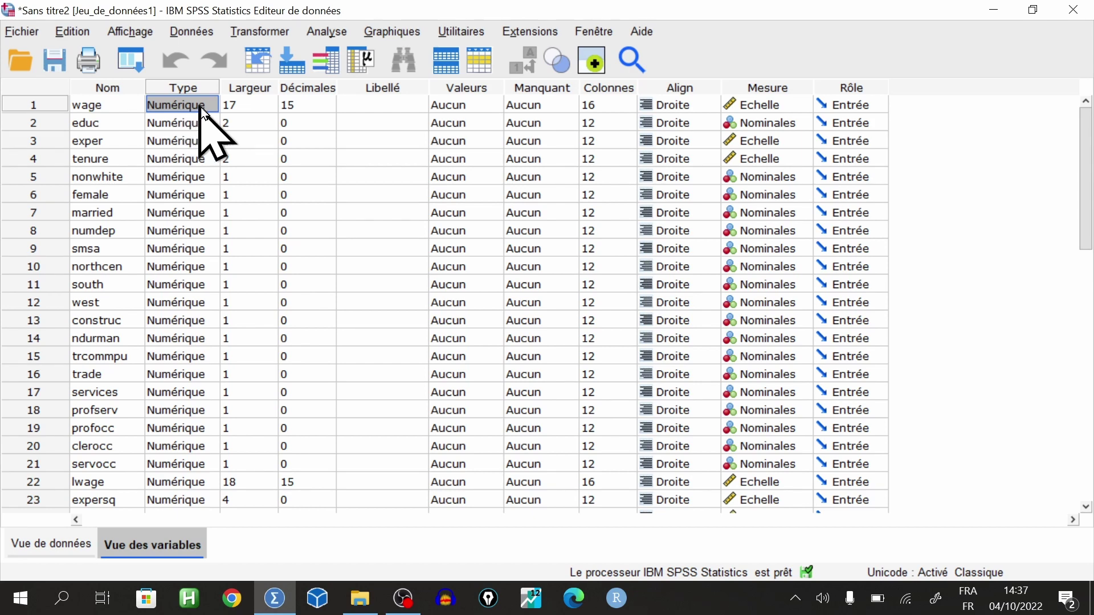
left_click(301, 109)
left_click(302, 107)
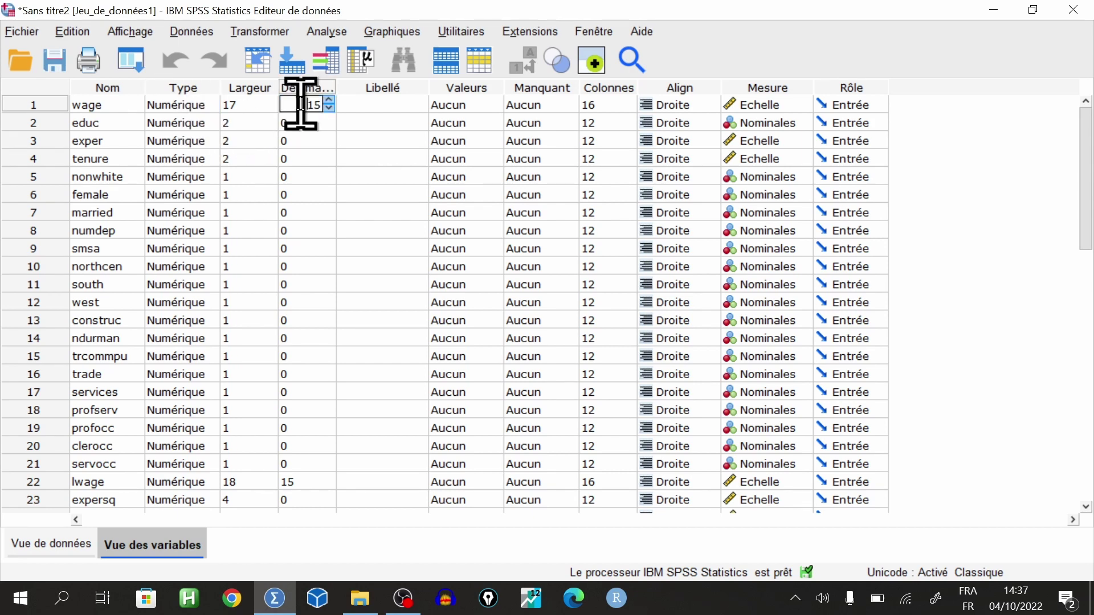
key("BackSpace")
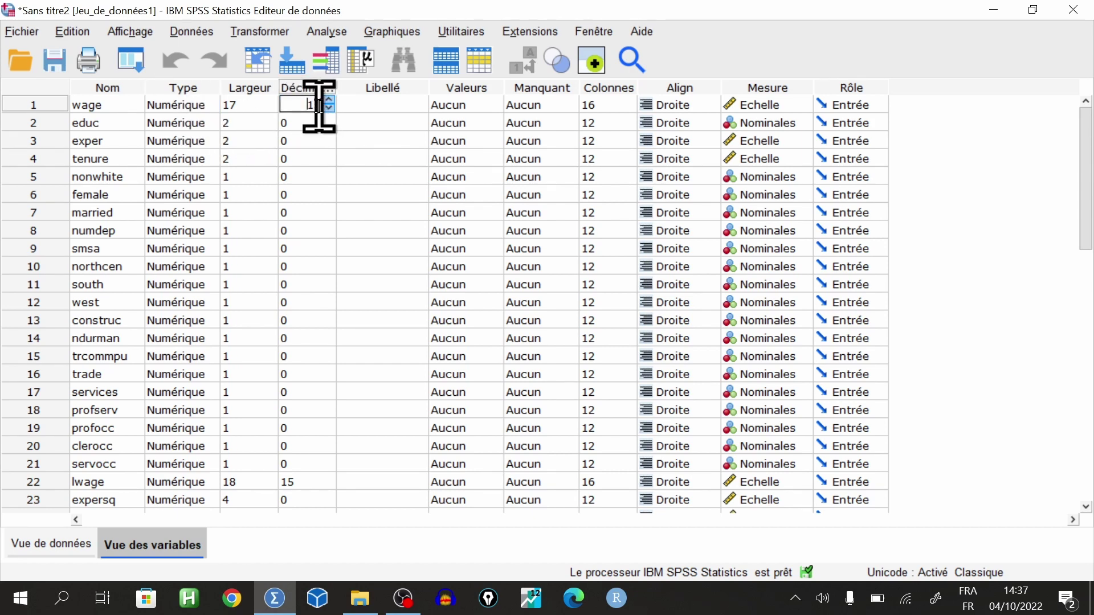
type("5")
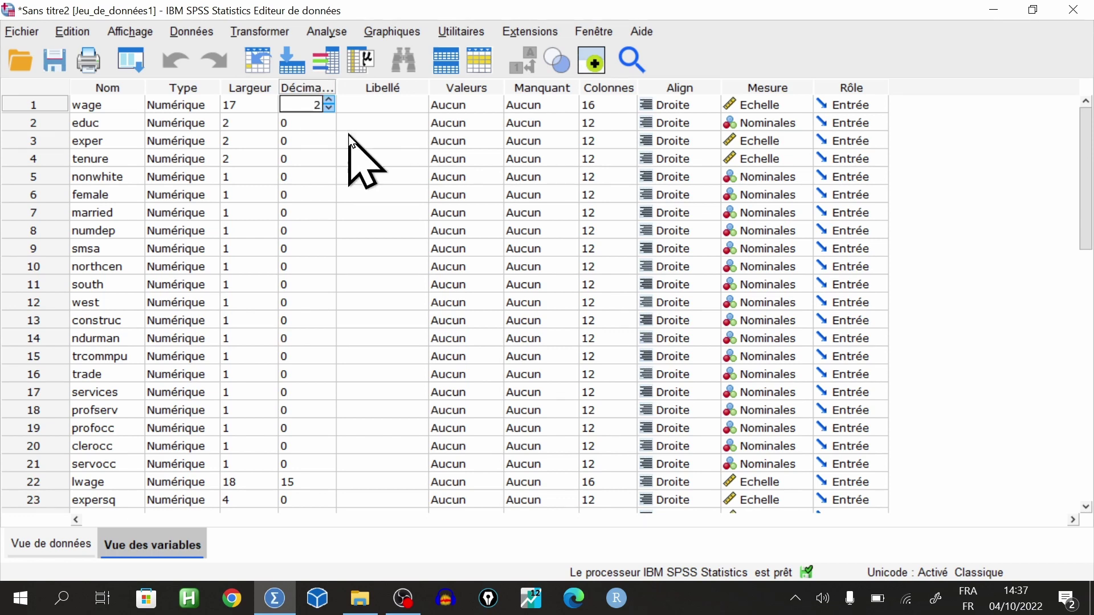
left_click(366, 107)
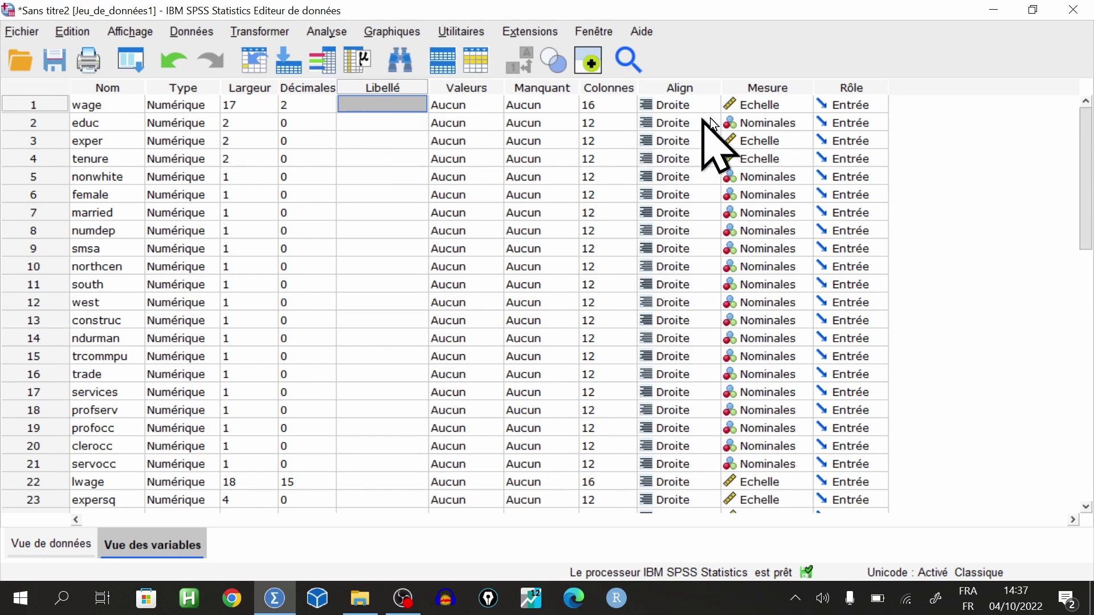
Choose Echelle as the measurement level of the wage variable
left_click(754, 108)
left_click(755, 107)
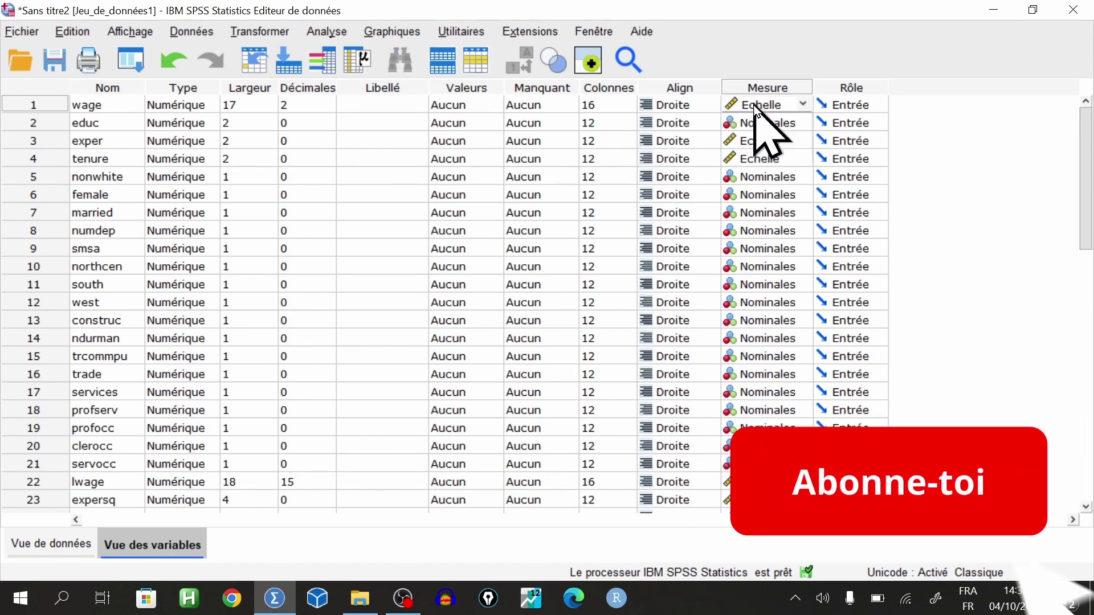
left_click(796, 107)
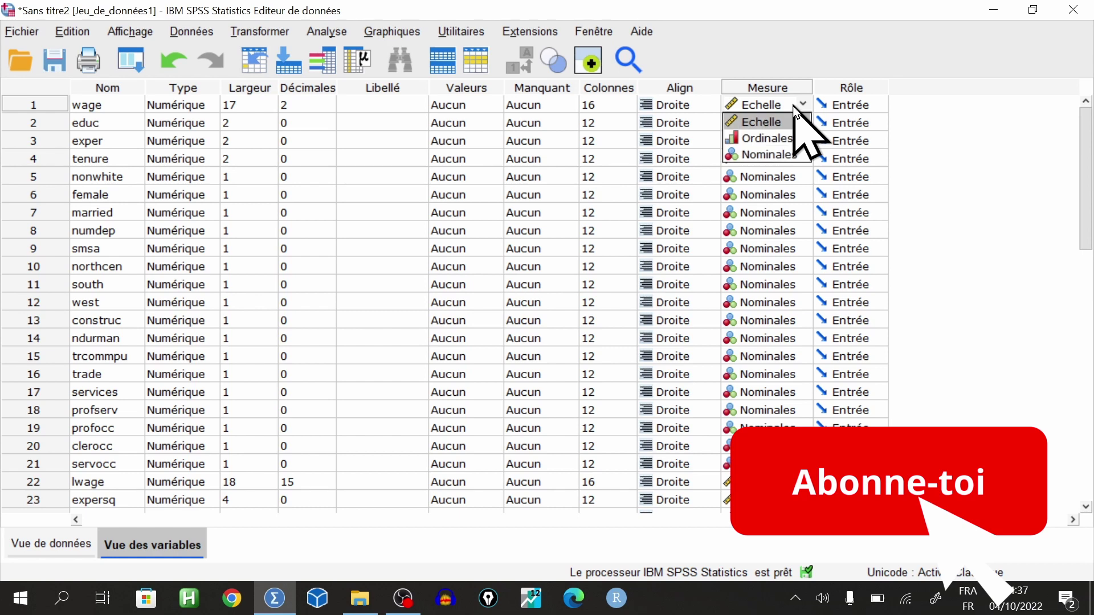
left_click(755, 122)
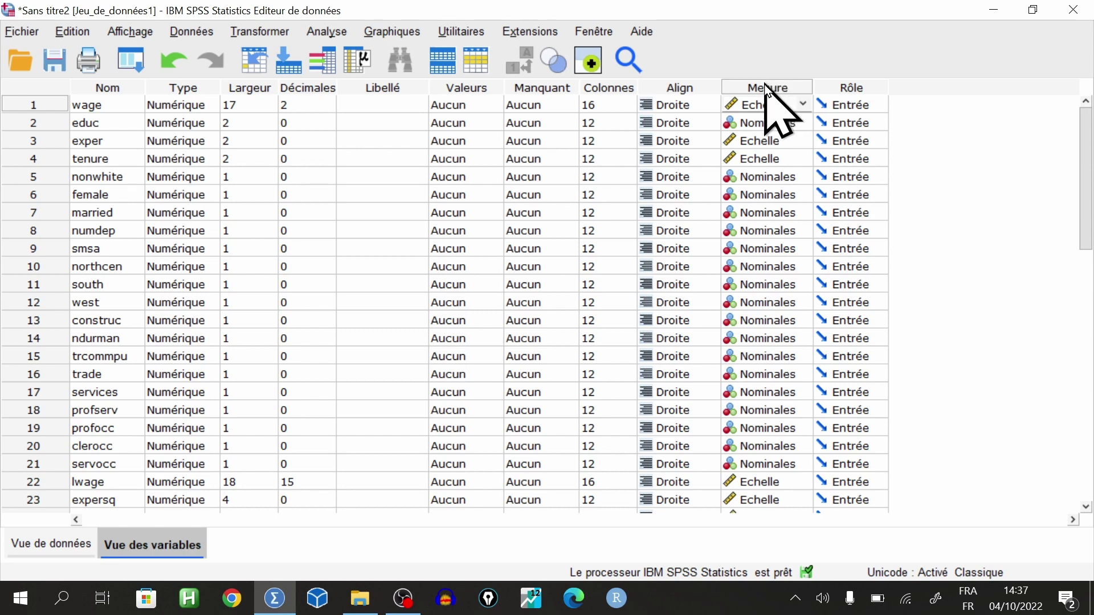
left_click(773, 106)
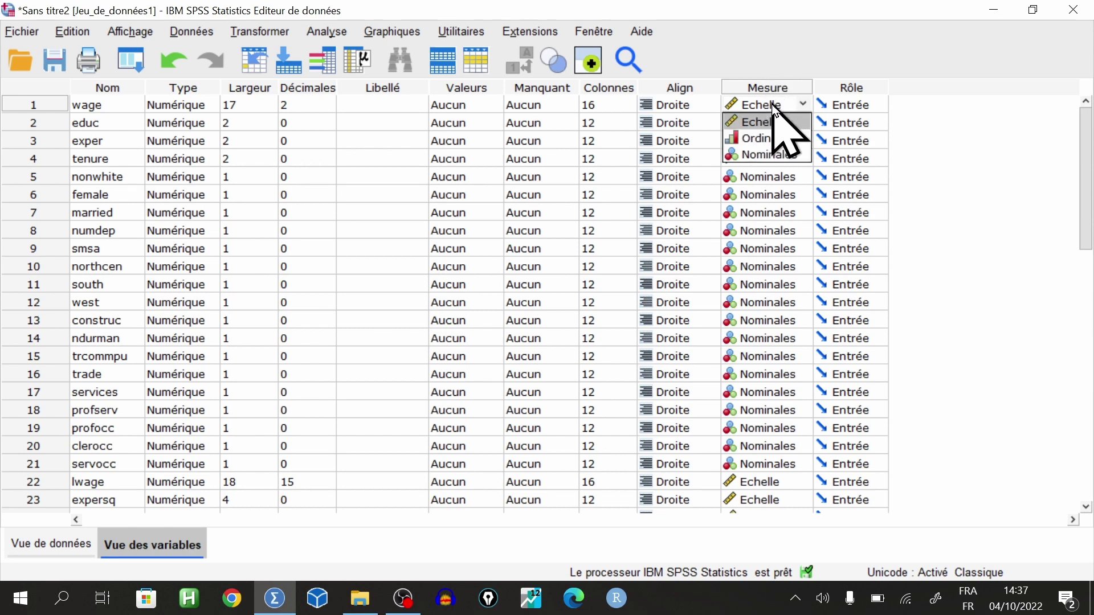
left_click(747, 123)
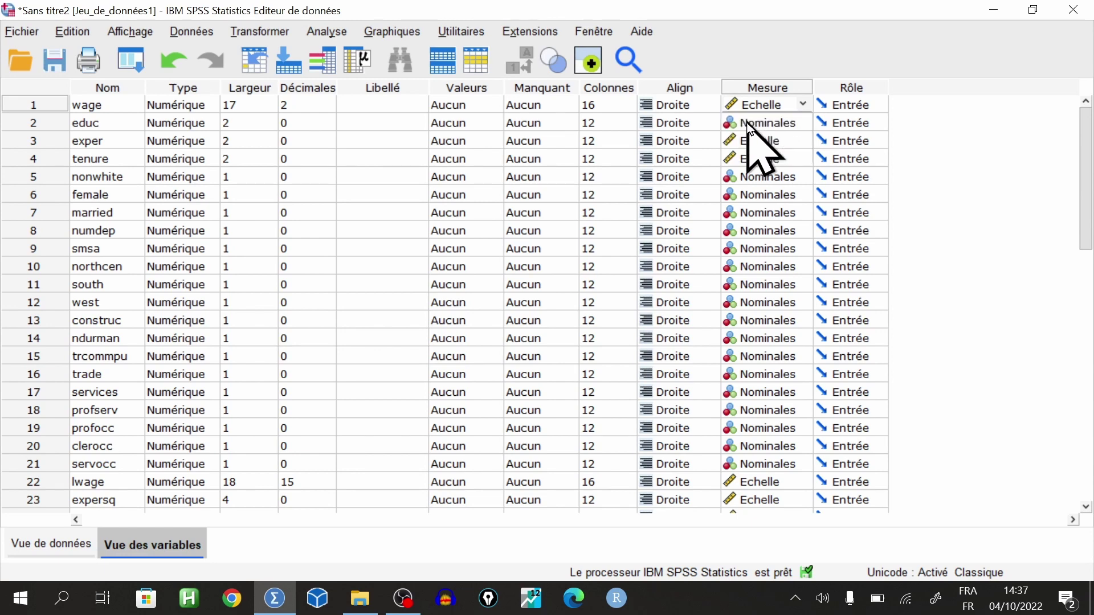
Check the educ values in the data and set that variable's measurement level to Echelle
left_click(94, 123)
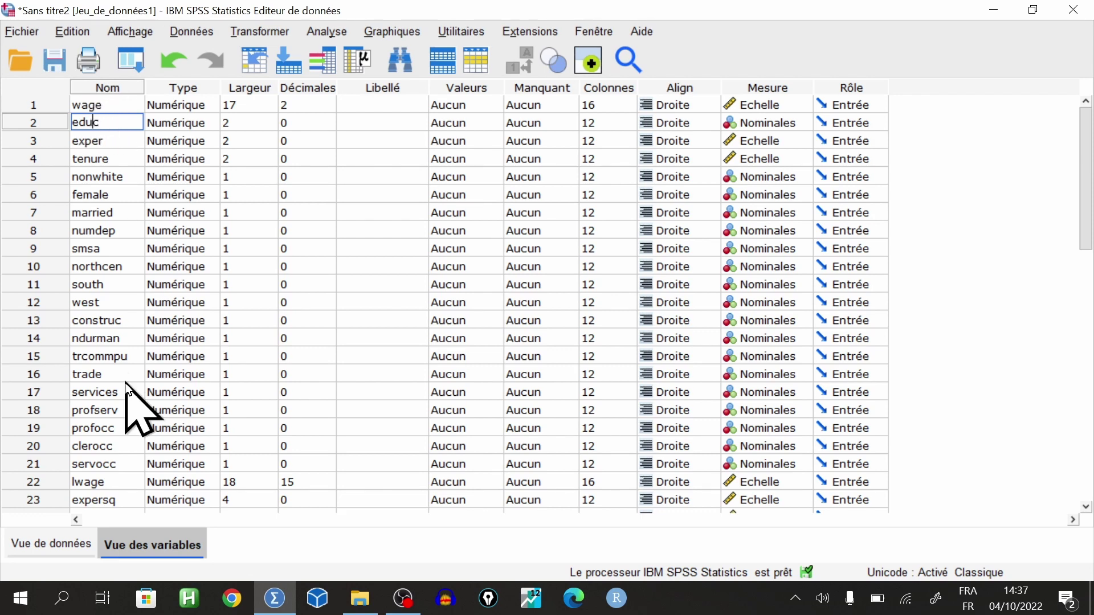
left_click(53, 546)
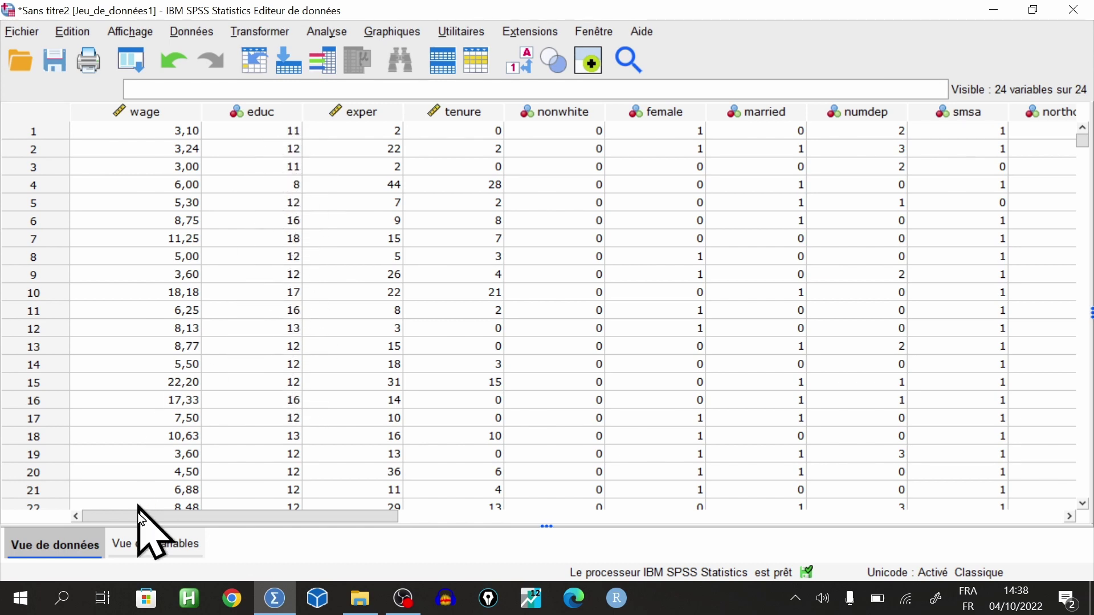
left_click(130, 548)
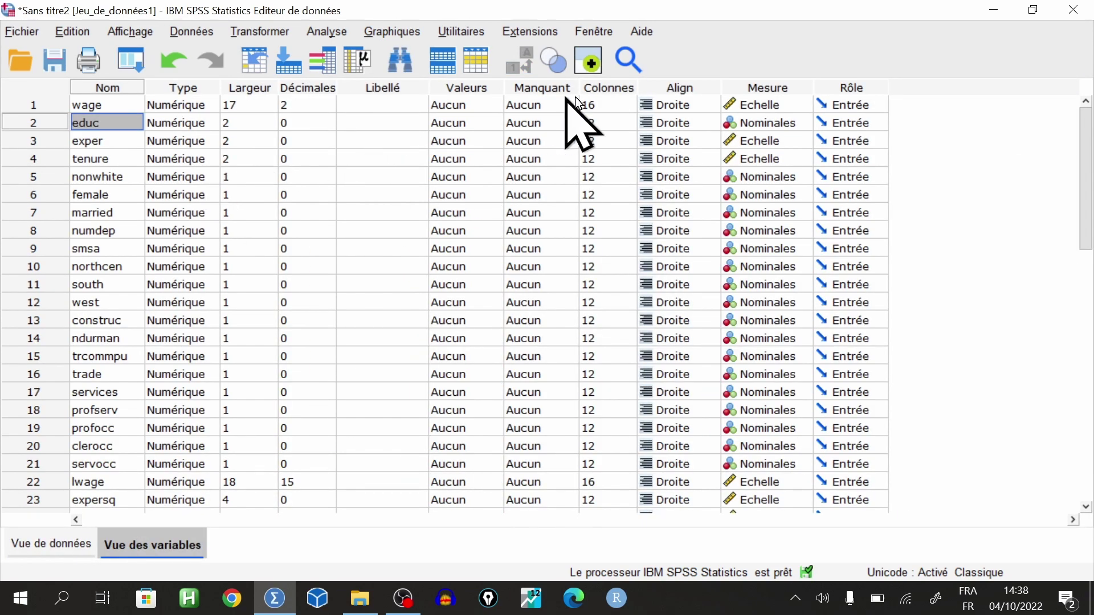
left_click(783, 126)
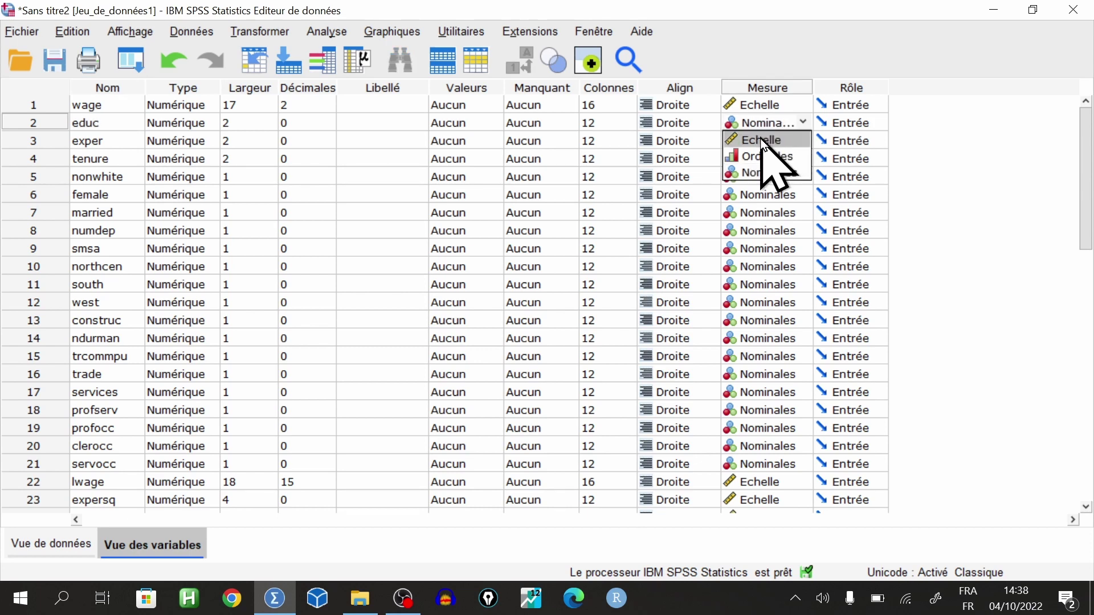
left_click(763, 141)
left_click(107, 141)
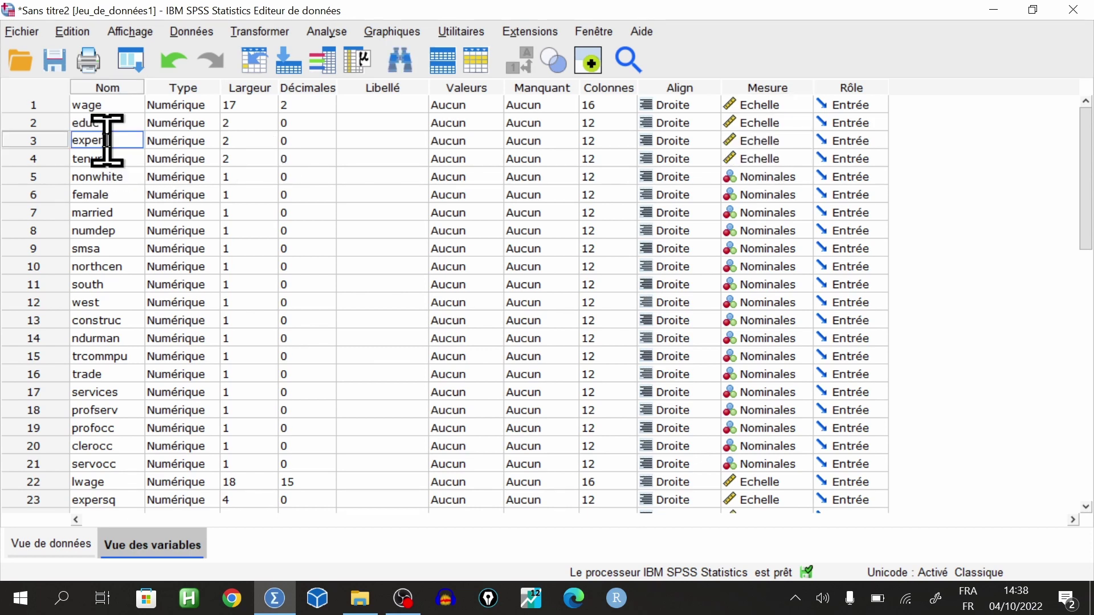
left_click(171, 142)
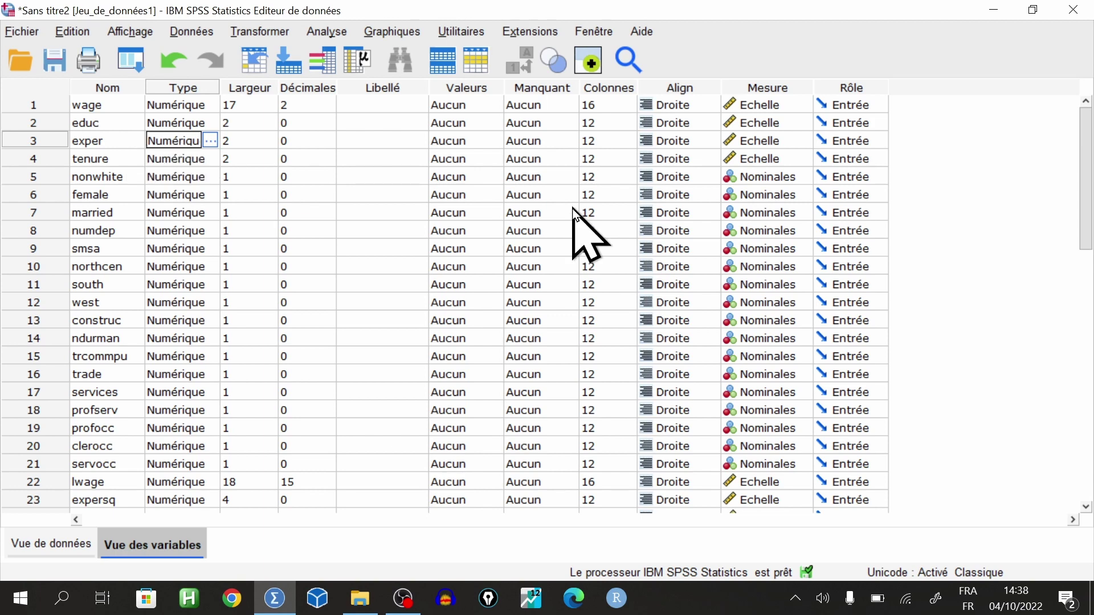
Check the measurement level of the exper variable and return to the data values
left_click(762, 144)
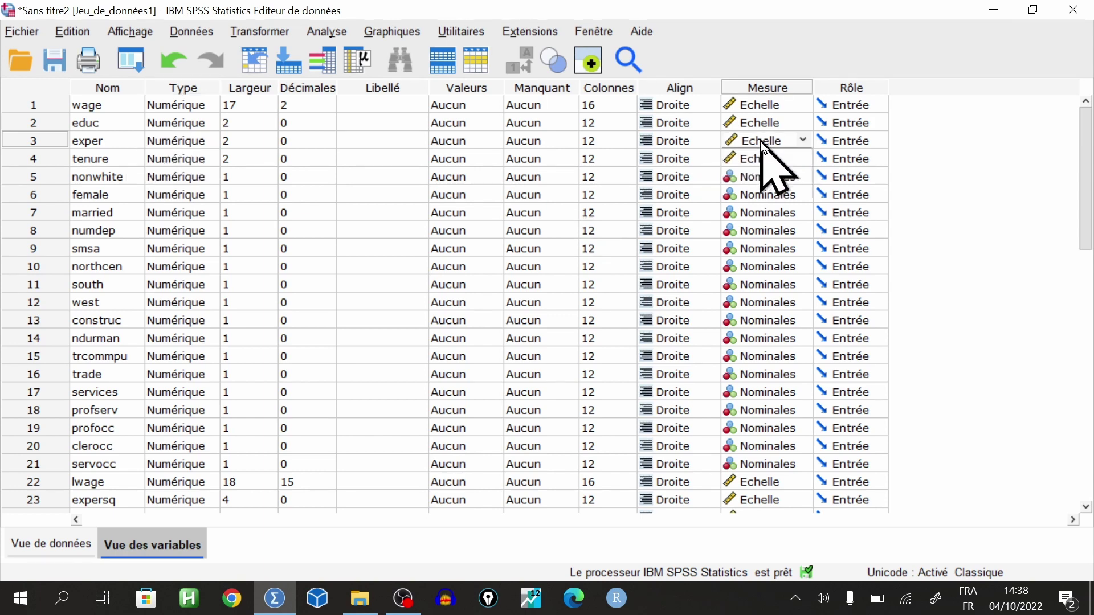
left_click(756, 141)
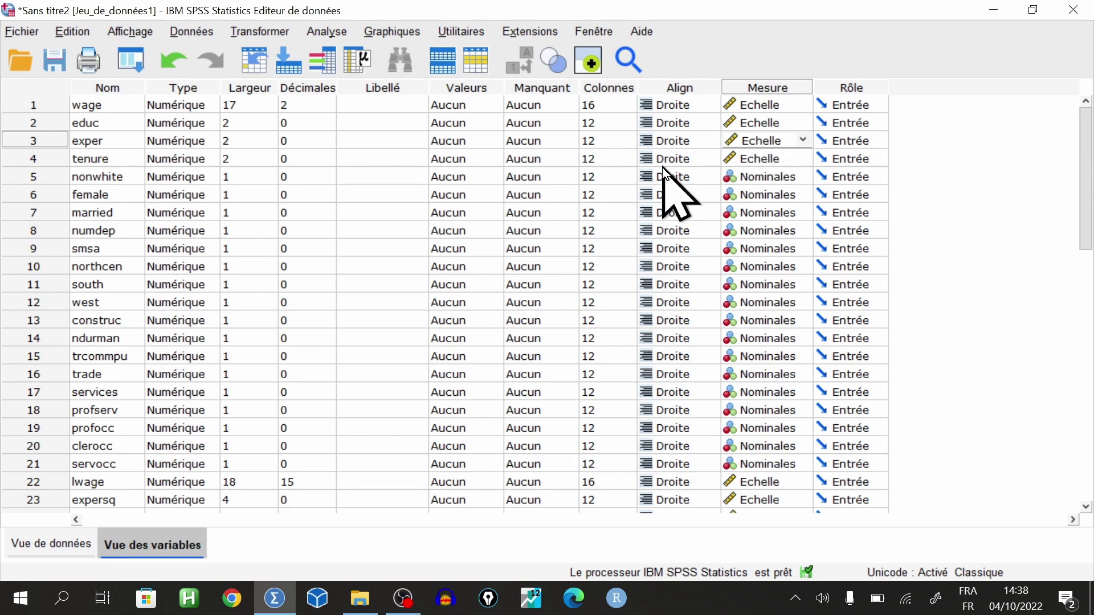
left_click(34, 545)
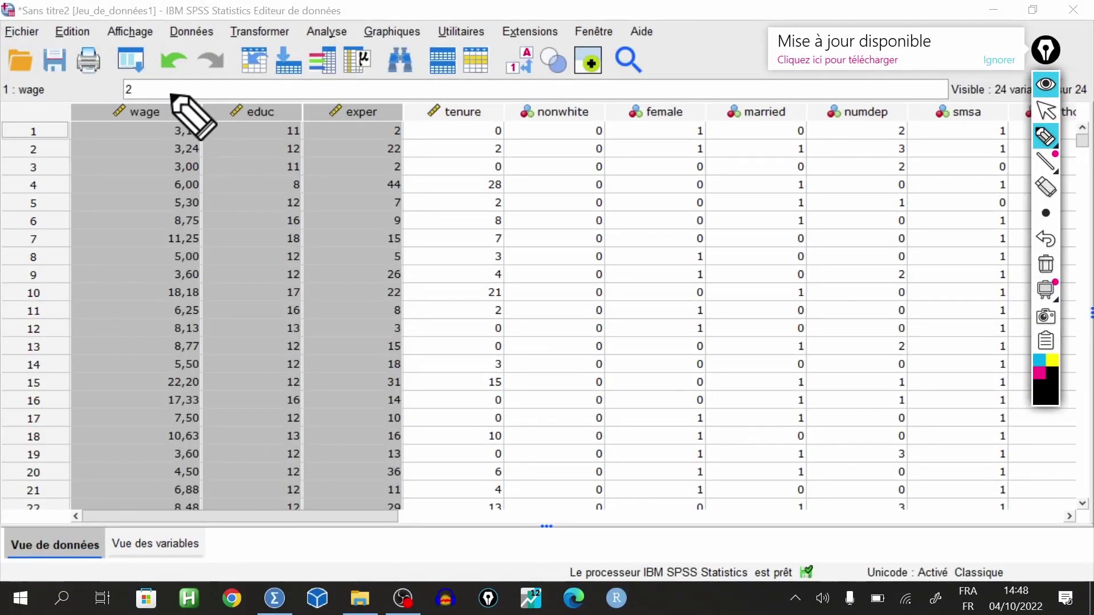
Circle the wage, educ and exper column headings in the data with the pen
mouse_move(170, 94)
left_mouse_down()
mouse_move(104, 100)
mouse_move(174, 120)
mouse_move(152, 89)
left_mouse_up()
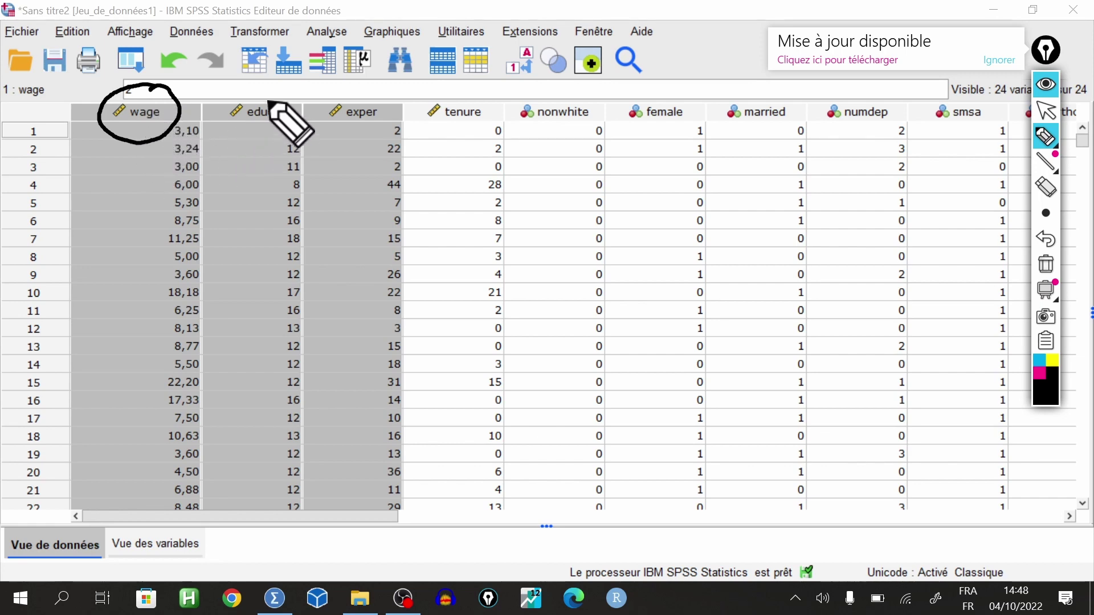
mouse_move(275, 91)
left_mouse_down()
mouse_move(244, 85)
mouse_move(256, 139)
mouse_move(276, 96)
left_mouse_up()
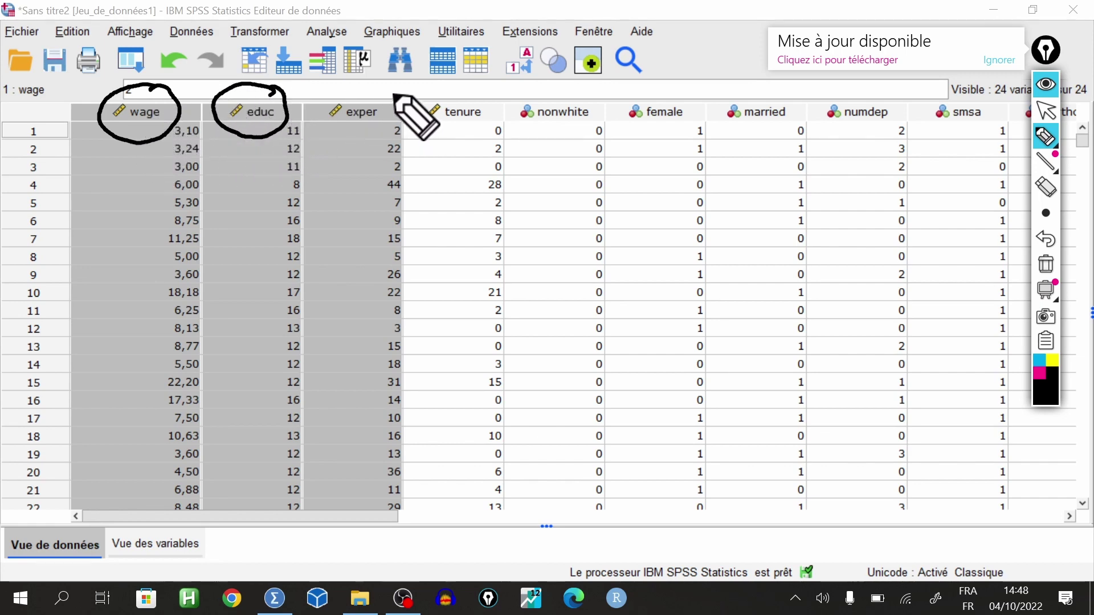
mouse_move(393, 90)
left_mouse_down()
mouse_move(328, 100)
mouse_move(383, 121)
mouse_move(392, 93)
left_mouse_up()
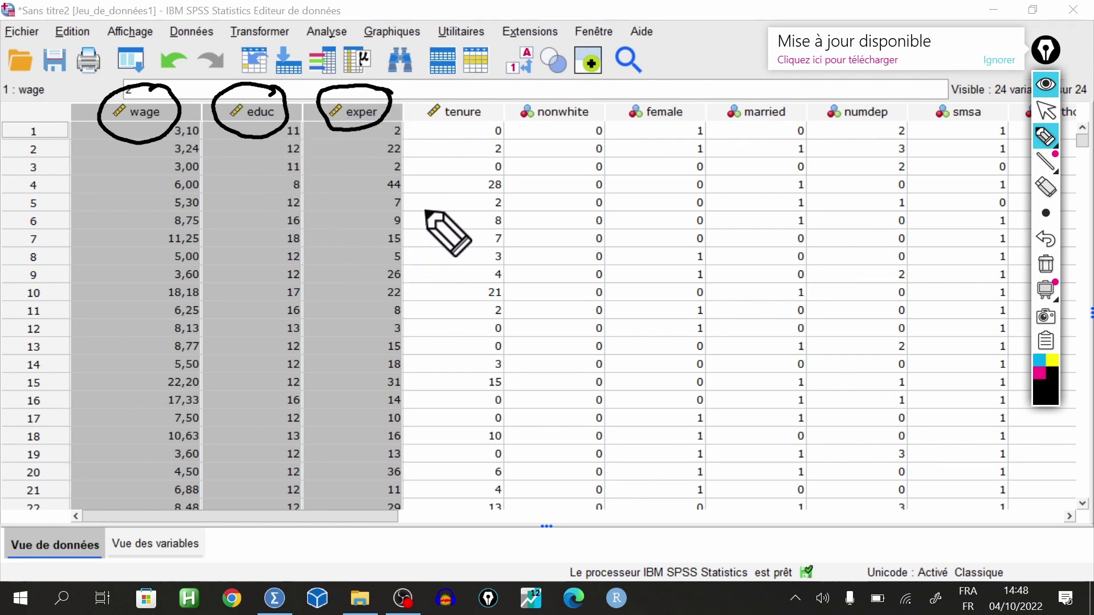
Handwrite the function wage = f(edu) over the data grid
mouse_move(422, 200)
left_mouse_down()
mouse_move(489, 223)
mouse_move(597, 210)
mouse_move(602, 195)
left_mouse_up()
left_click_drag(649, 158, 631, 248)
left_click_drag(608, 211, 655, 209)
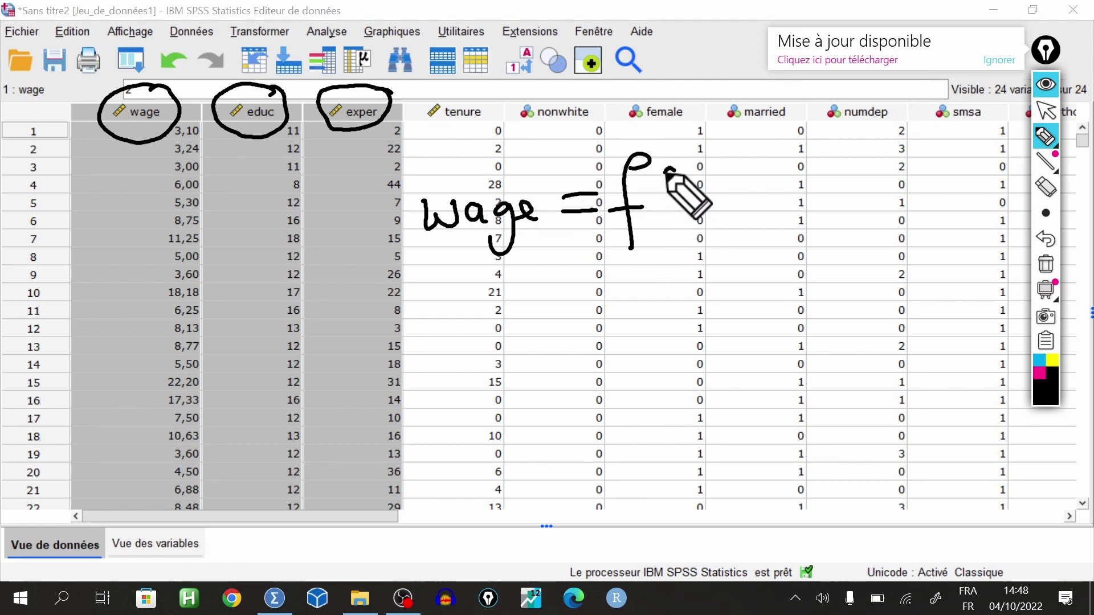
left_click_drag(676, 169, 677, 228)
mouse_move(683, 197)
left_mouse_down()
mouse_move(701, 198)
mouse_move(712, 226)
mouse_move(728, 211)
left_mouse_up()
mouse_move(734, 171)
left_mouse_down()
mouse_move(735, 211)
mouse_move(758, 206)
mouse_move(759, 219)
left_mouse_up()
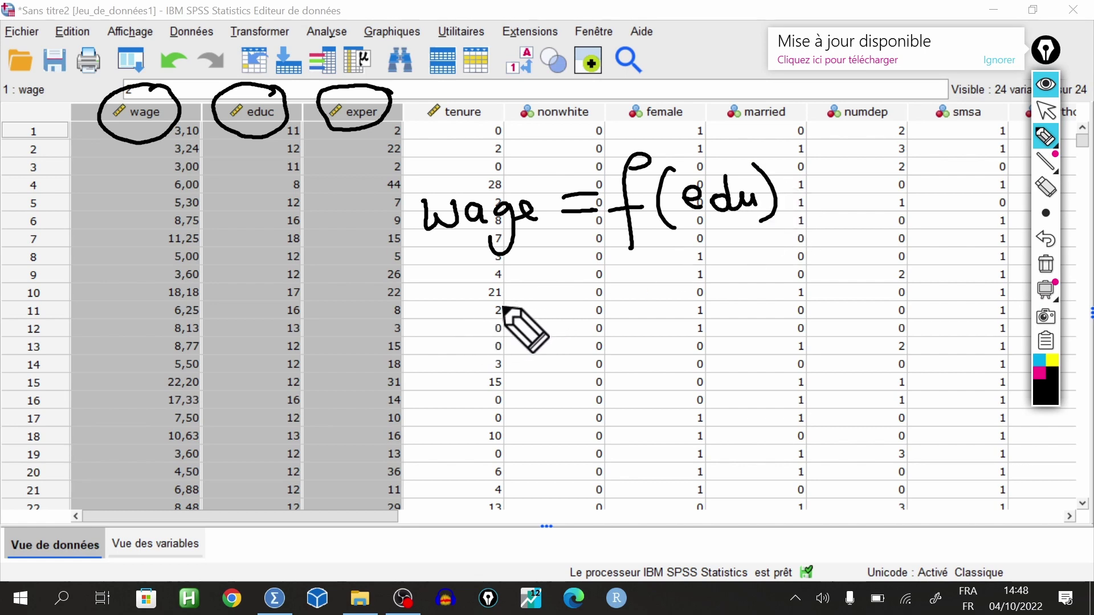
Handwrite the simple regression equation wage = c + α1·educ below the function
mouse_move(410, 297)
left_mouse_down()
mouse_move(500, 302)
mouse_move(510, 314)
mouse_move(491, 320)
mouse_move(532, 311)
left_mouse_up()
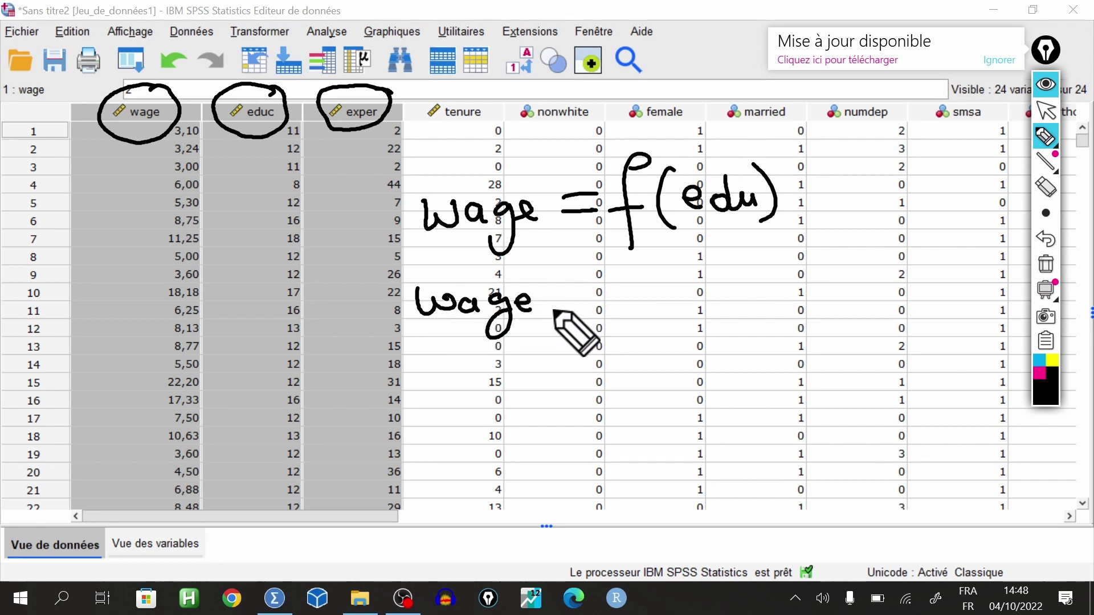
mouse_move(556, 306)
left_mouse_down()
mouse_move(586, 305)
mouse_move(587, 290)
left_mouse_up()
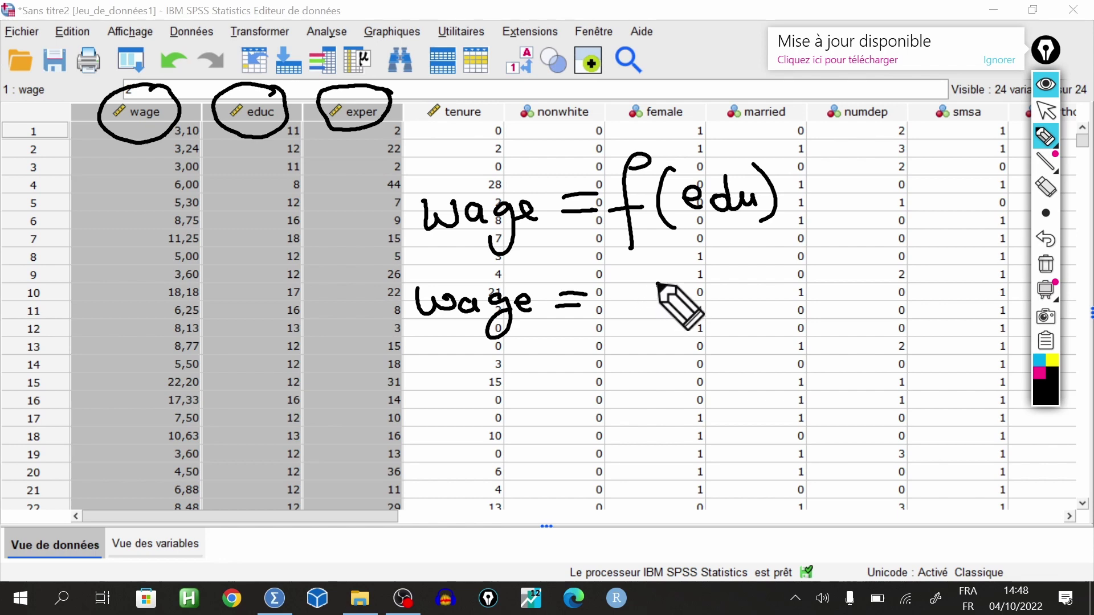
mouse_move(660, 286)
left_mouse_down()
mouse_move(662, 306)
mouse_move(737, 291)
mouse_move(722, 307)
mouse_move(782, 302)
mouse_move(798, 327)
mouse_move(869, 282)
mouse_move(925, 299)
left_mouse_up()
left_click(805, 291)
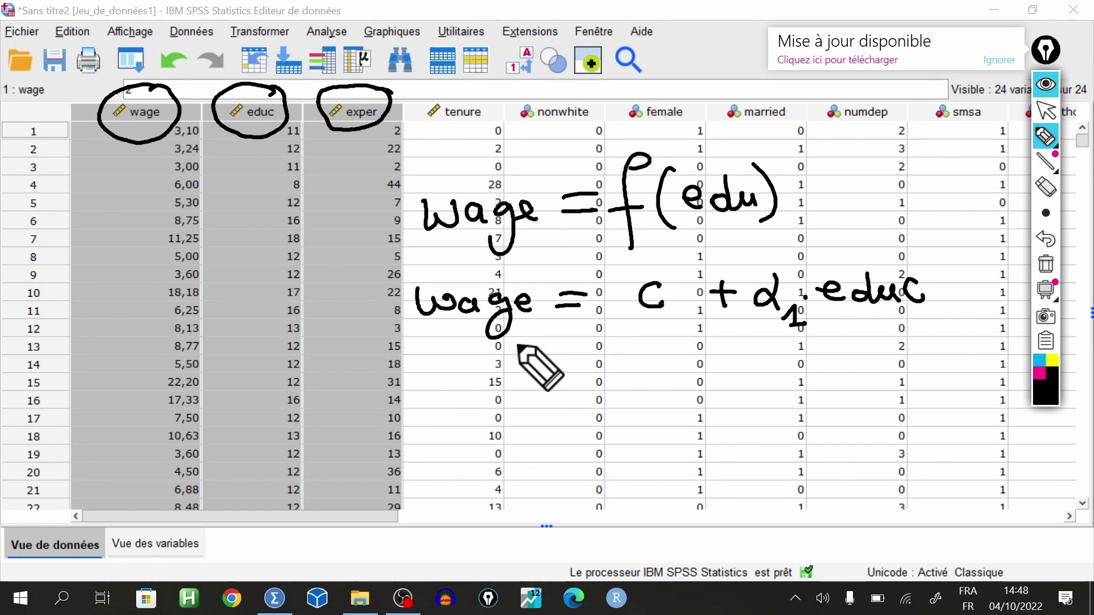
Mark wage in the simple equation with an arrow, circle and underline, and educ with an arrow and double underline
mouse_move(459, 346)
left_mouse_down()
mouse_move(483, 361)
mouse_move(456, 350)
mouse_move(438, 377)
left_mouse_up()
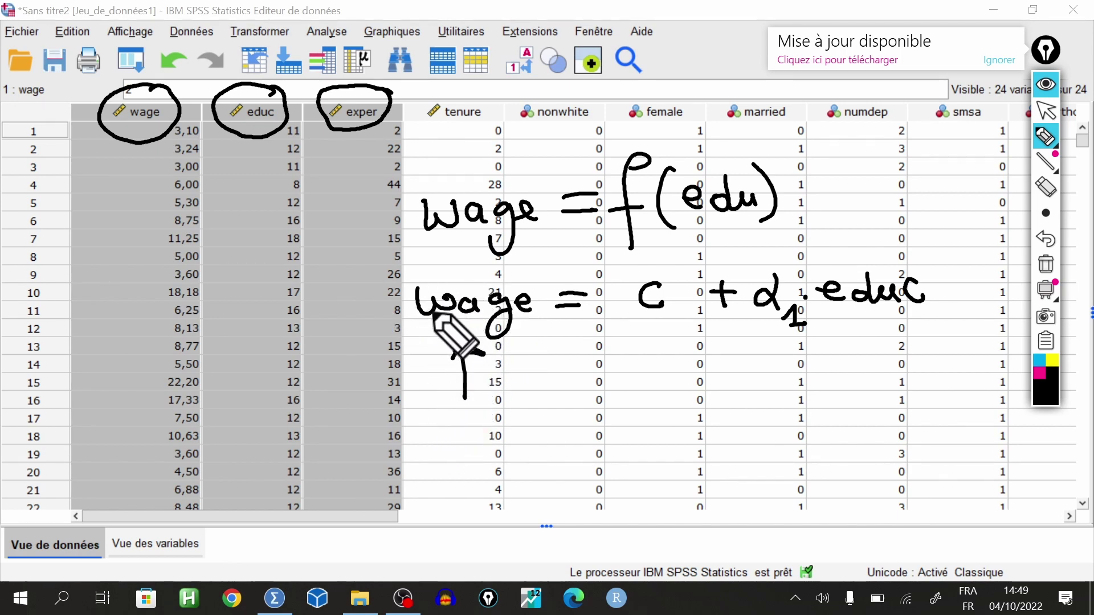
left_click_drag(837, 311, 918, 314)
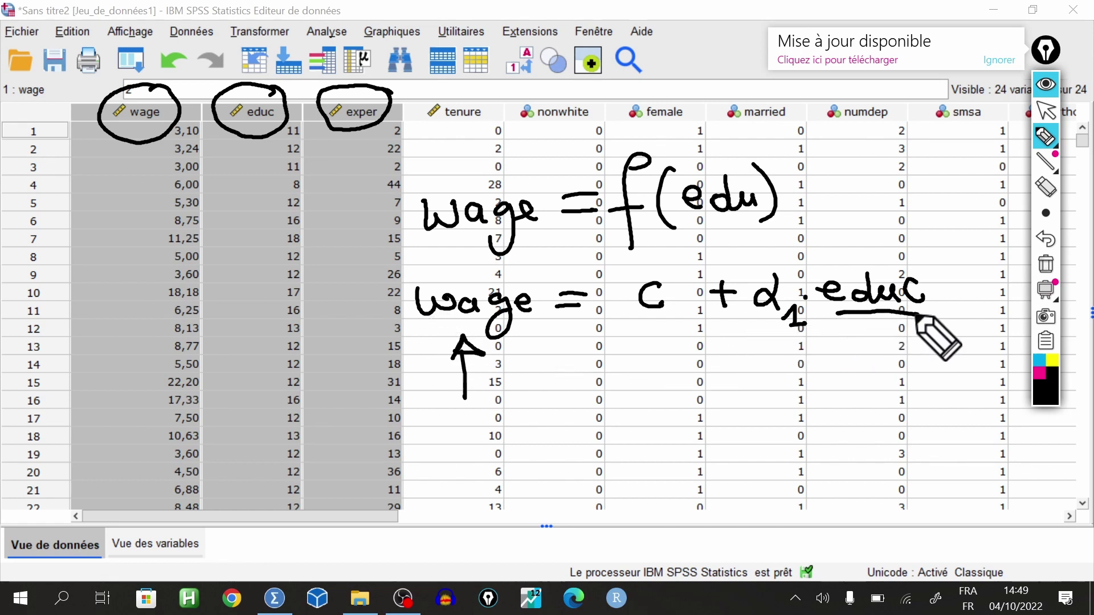
left_click_drag(870, 380, 869, 325)
left_click_drag(851, 342, 884, 337)
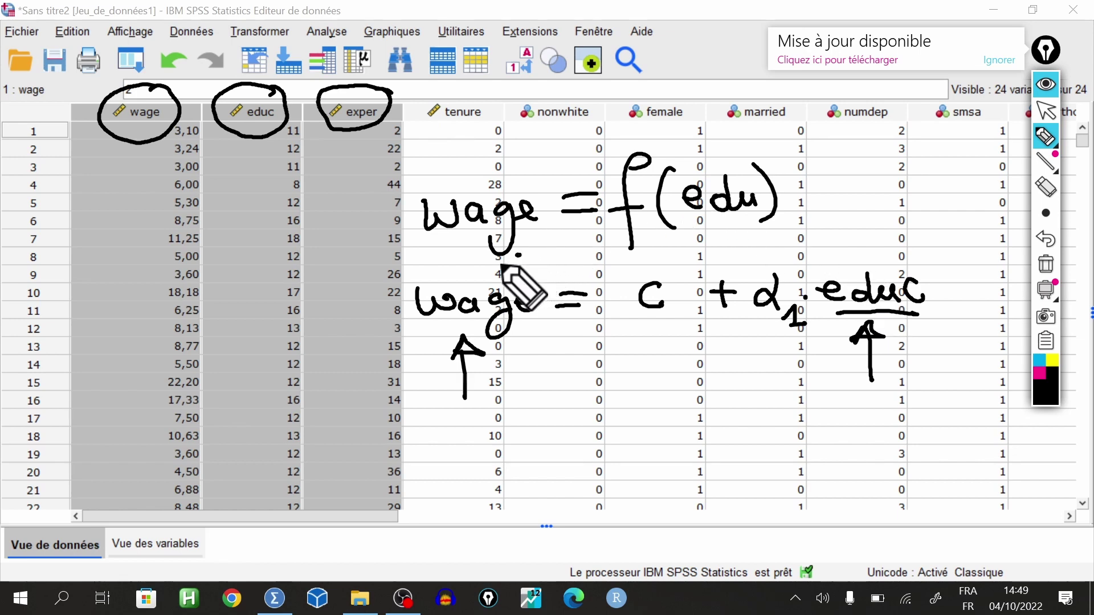
mouse_move(490, 261)
left_mouse_down()
mouse_move(411, 321)
mouse_move(555, 296)
mouse_move(491, 263)
left_mouse_up()
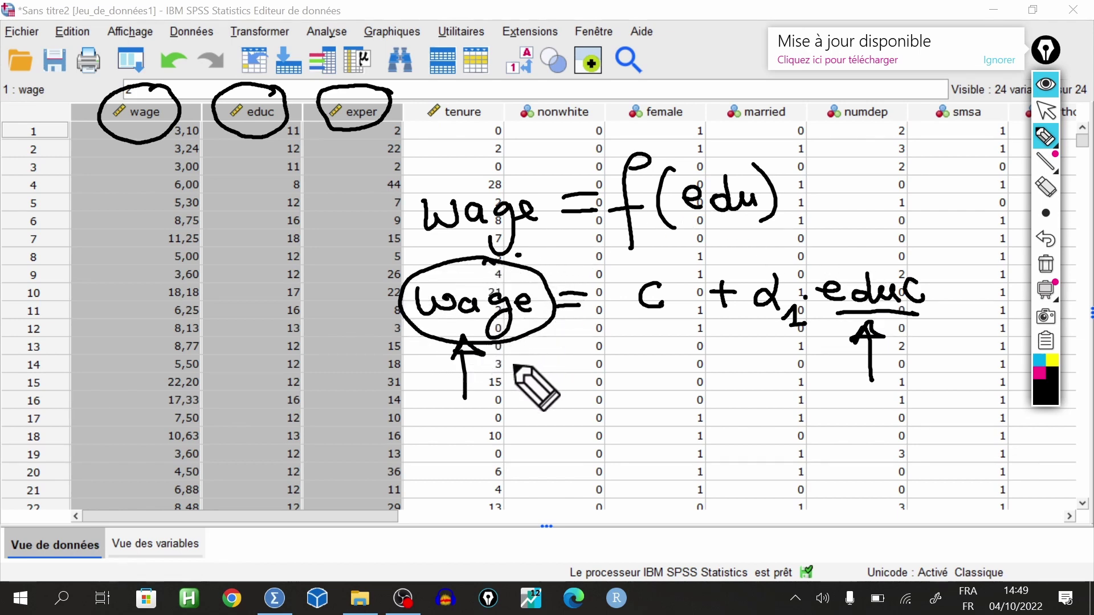
left_click_drag(454, 325, 477, 323)
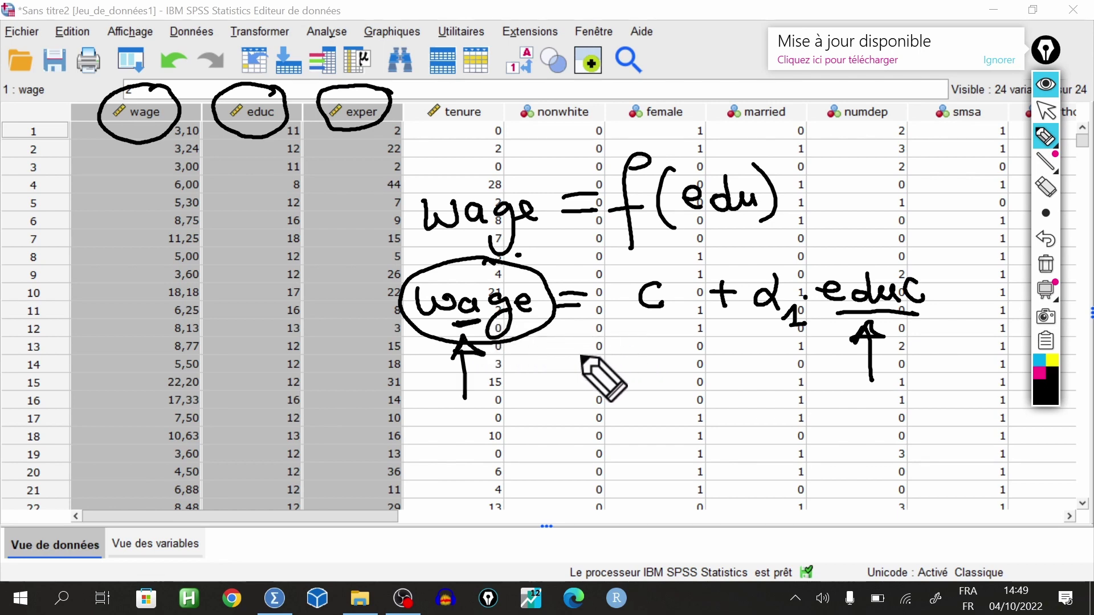
left_click_drag(909, 322, 850, 324)
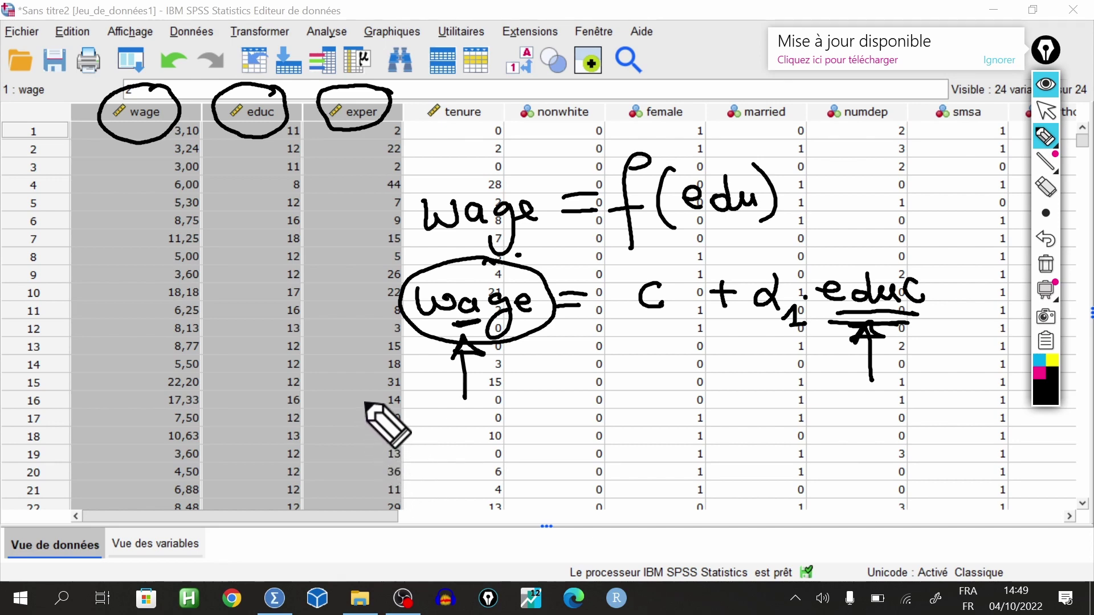
Handwrite the multiple regression equation wage = c + α1·educ + α2·exper, underlining the educ and exper column headings
mouse_move(366, 403)
left_mouse_down()
mouse_move(438, 425)
mouse_move(426, 448)
mouse_move(473, 428)
left_mouse_up()
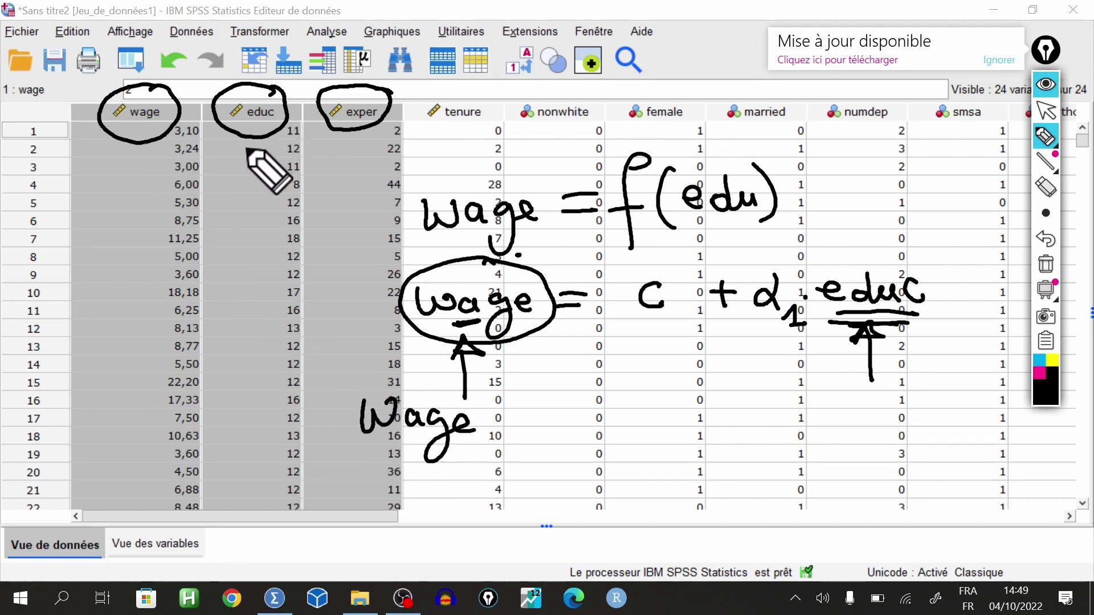
left_click_drag(245, 147, 374, 141)
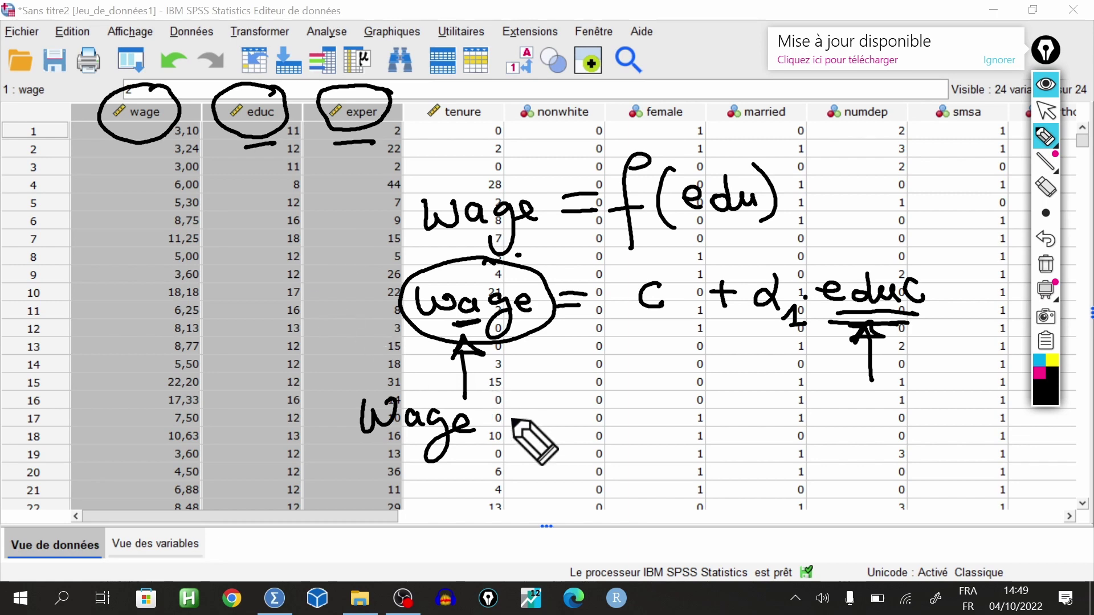
mouse_move(508, 417)
left_mouse_down()
mouse_move(529, 417)
mouse_move(533, 430)
left_mouse_up()
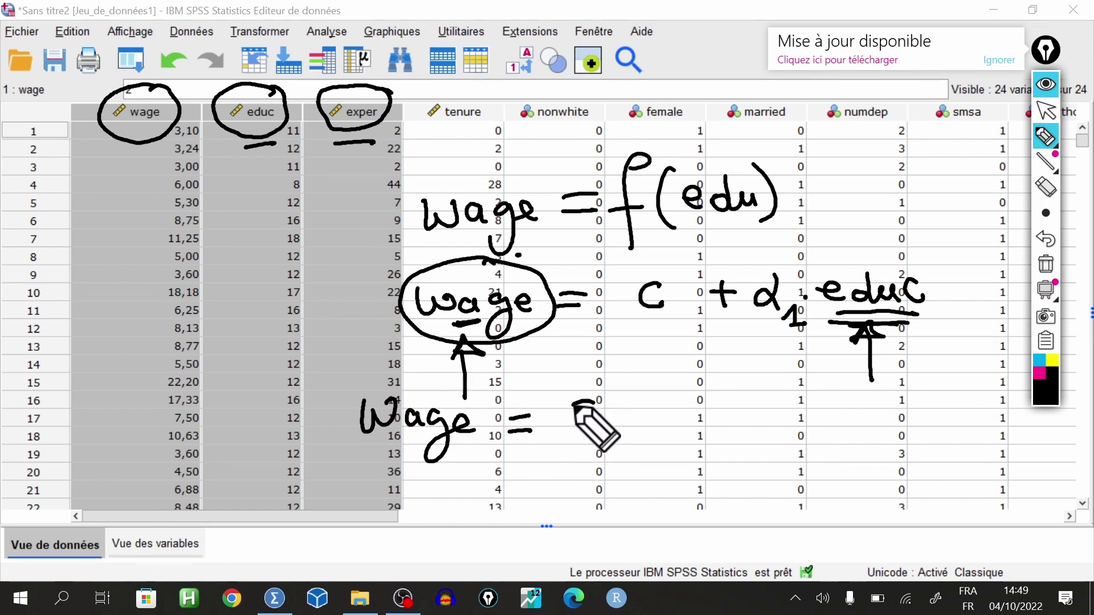
left_click_drag(592, 406, 582, 435)
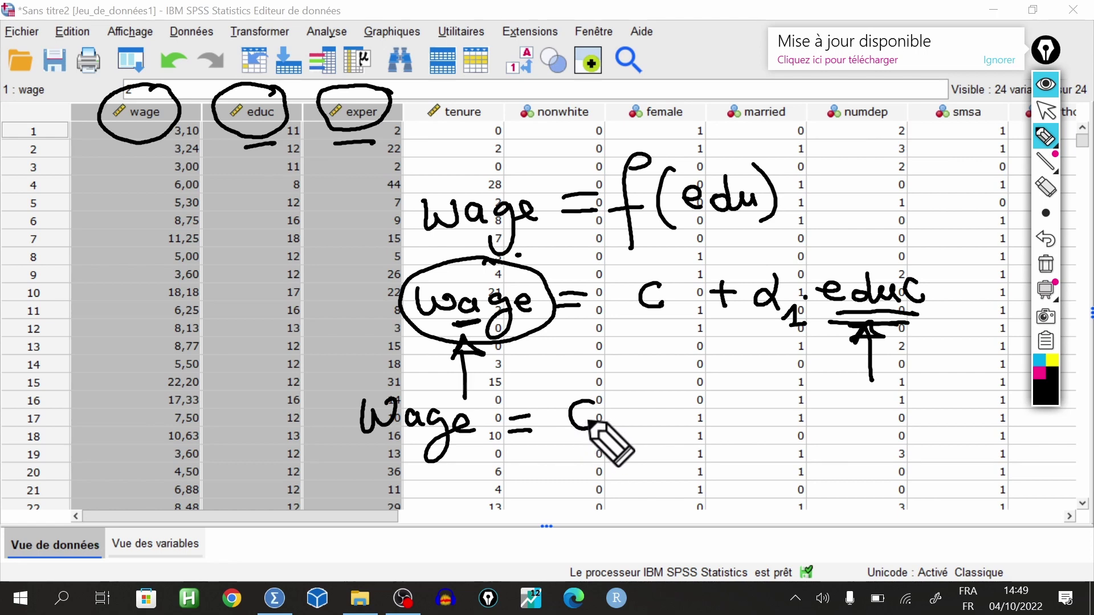
left_click_drag(650, 412, 651, 434)
mouse_move(704, 405)
left_mouse_down()
mouse_move(687, 427)
mouse_move(713, 448)
mouse_move(741, 425)
mouse_move(864, 418)
mouse_move(856, 434)
mouse_move(903, 399)
mouse_move(914, 442)
left_mouse_up()
left_click(918, 421)
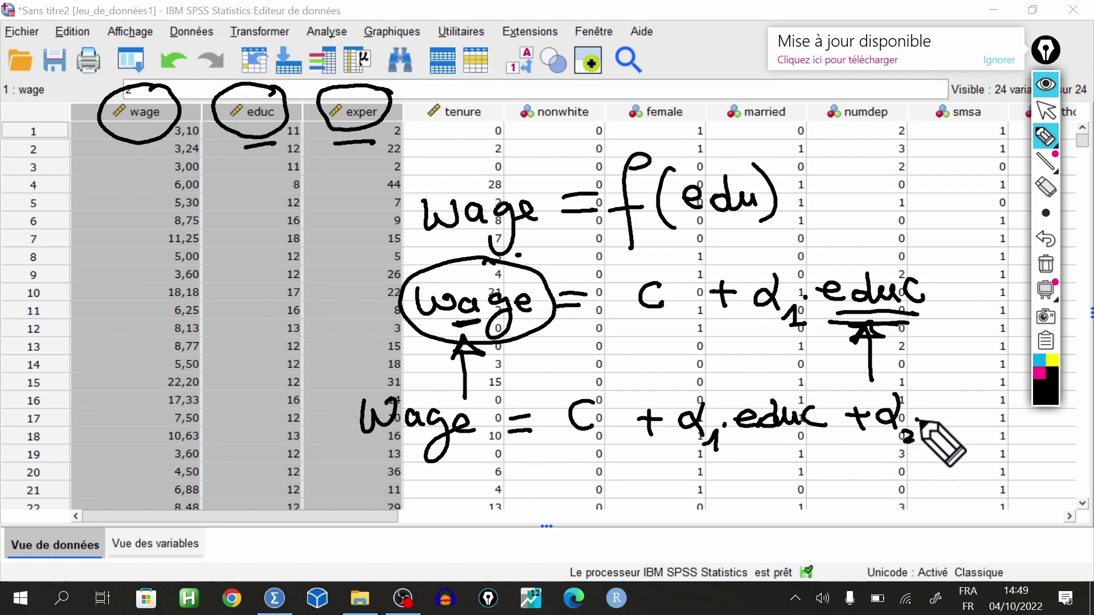
mouse_move(945, 407)
left_mouse_down()
mouse_move(928, 425)
mouse_move(963, 426)
mouse_move(965, 454)
mouse_move(989, 433)
mouse_move(1016, 435)
left_mouse_up()
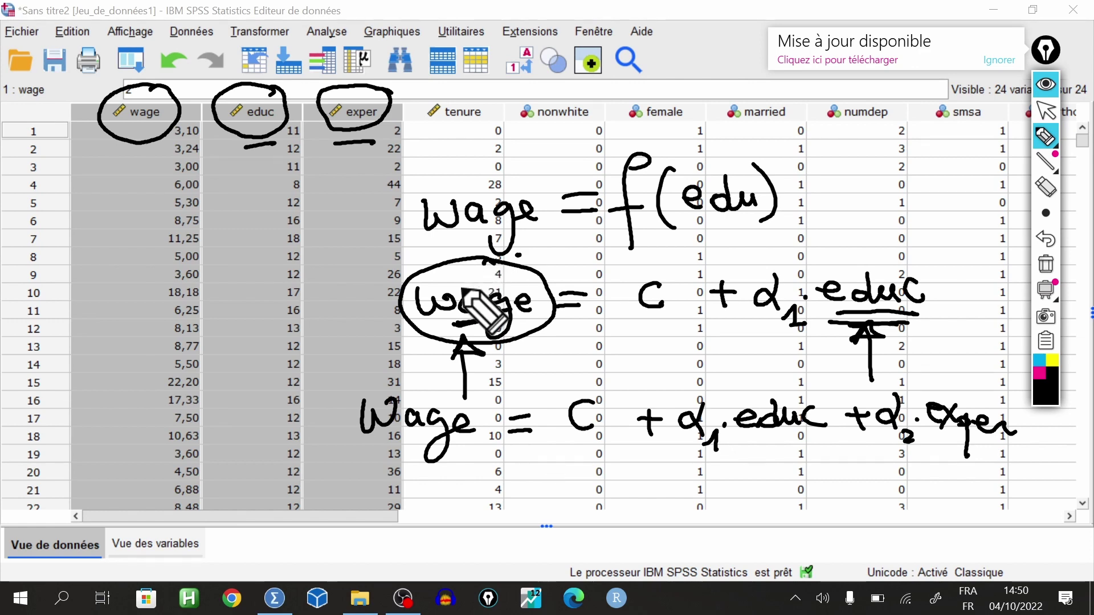
Circle wage, educ and exper in the equations, frame the multiple regression equation and underline its explanatory variables
left_click_drag(487, 279, 520, 260)
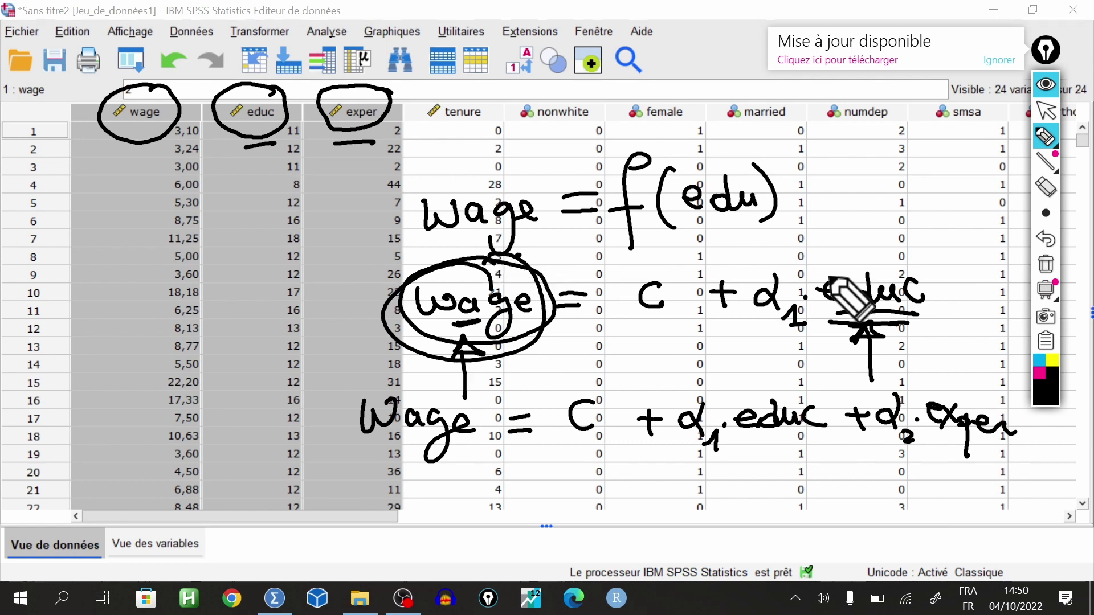
mouse_move(891, 218)
left_mouse_down()
mouse_move(833, 333)
mouse_move(911, 239)
left_mouse_up()
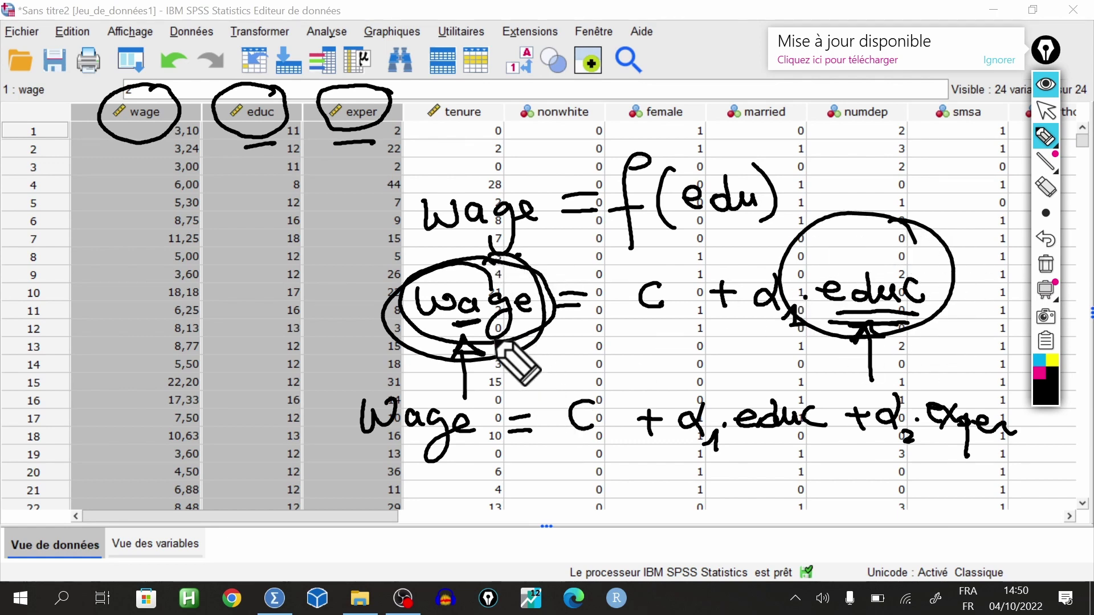
left_click_drag(512, 294, 498, 360)
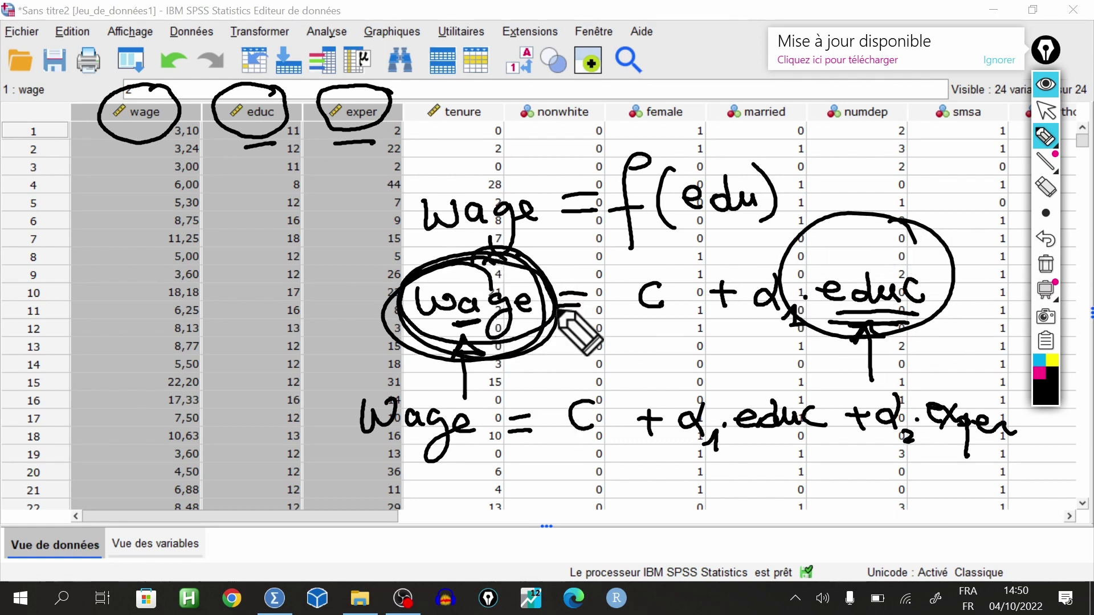
mouse_move(912, 393)
left_mouse_down()
mouse_move(1031, 482)
mouse_move(930, 439)
left_mouse_up()
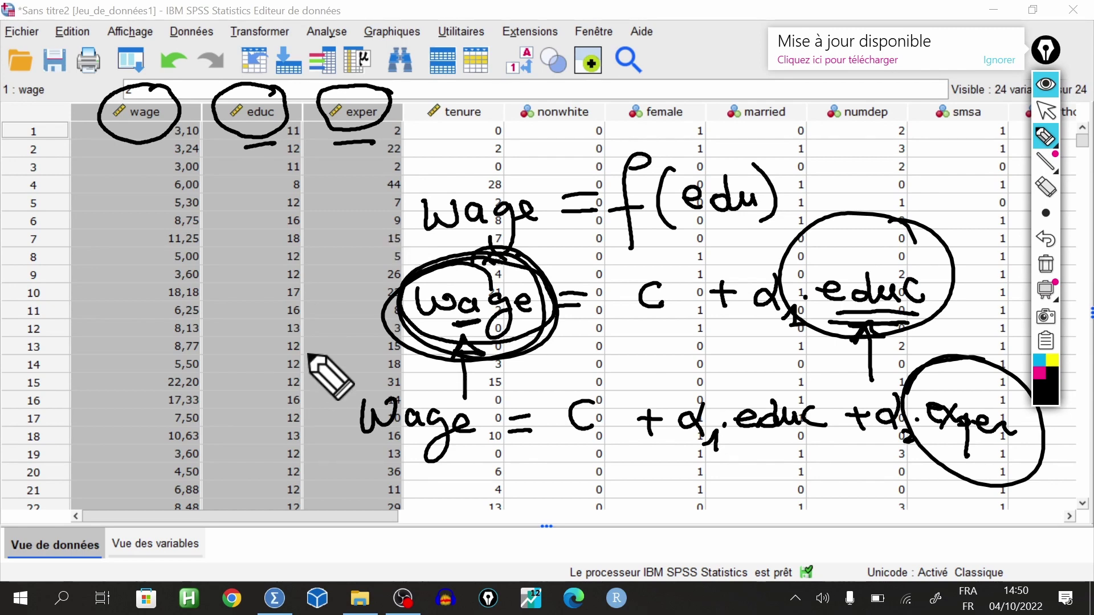
mouse_move(312, 379)
left_mouse_down()
mouse_move(329, 416)
mouse_move(566, 476)
mouse_move(1013, 490)
mouse_move(873, 365)
mouse_move(303, 388)
mouse_move(322, 391)
left_mouse_up()
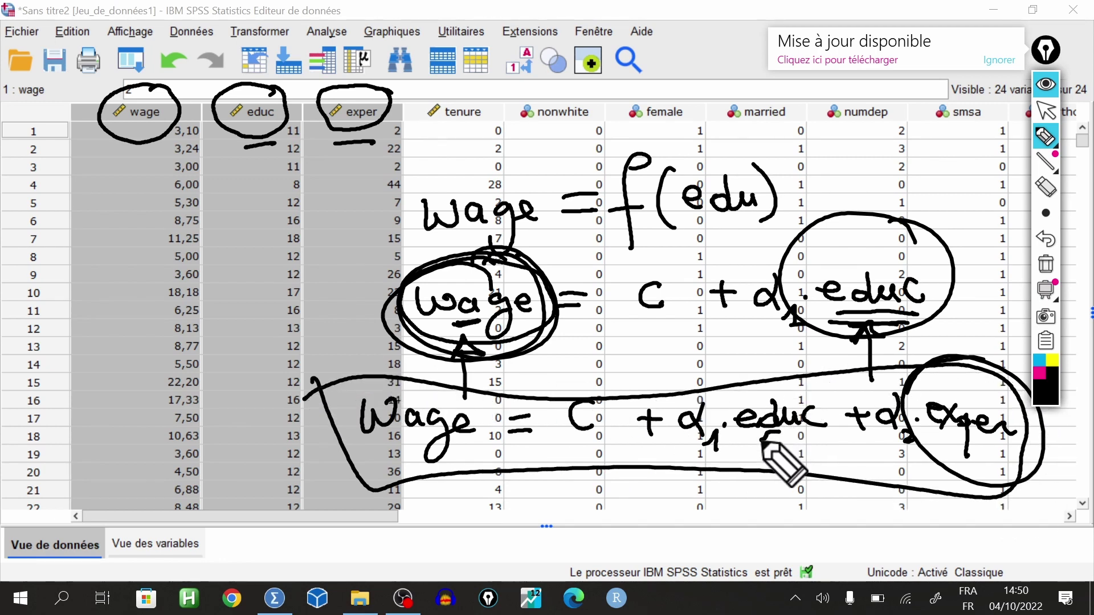
left_click_drag(763, 438, 807, 436)
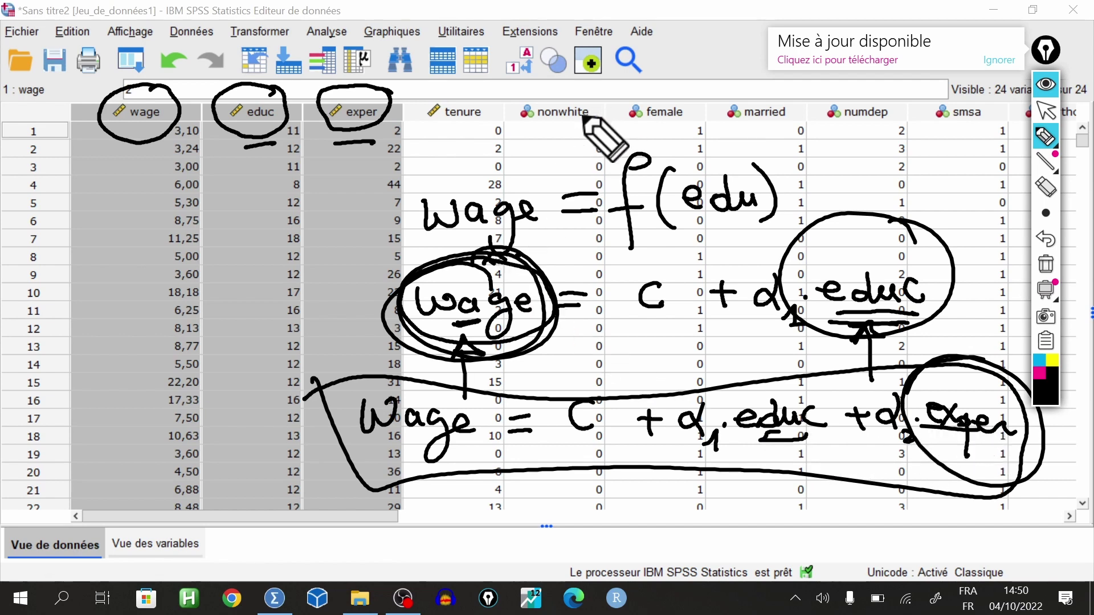
Mark the column headings from nonwhite to smsa in the data with pen strokes
left_click_drag(578, 117, 692, 103)
left_click_drag(752, 129, 843, 130)
left_click_drag(879, 137, 998, 125)
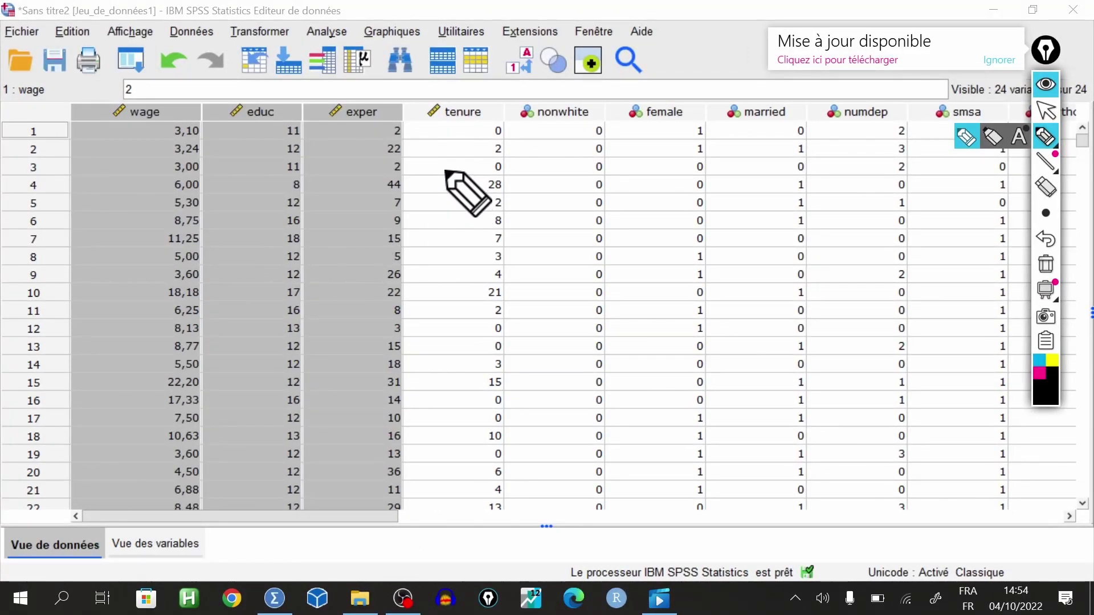
Draw a pair of axes over the data grid, labelling the vertical one wage and the horizontal one educ
mouse_move(448, 152)
left_mouse_down()
mouse_move(447, 312)
mouse_move(738, 307)
mouse_move(716, 321)
left_mouse_up()
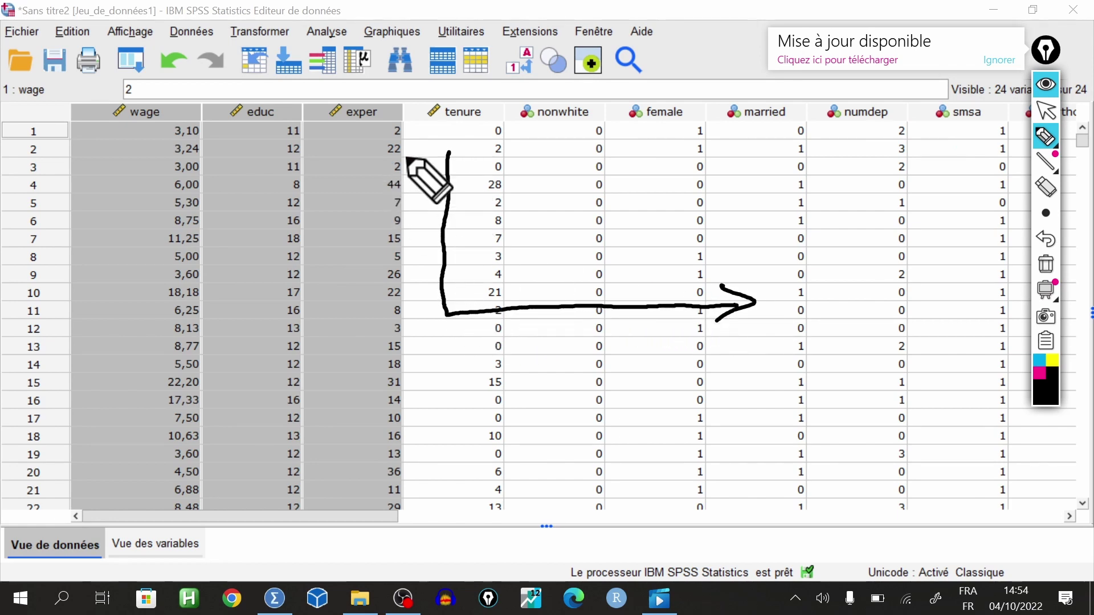
mouse_move(428, 172)
left_mouse_down()
mouse_move(436, 151)
mouse_move(459, 162)
left_mouse_up()
mouse_move(291, 167)
left_mouse_down()
mouse_move(379, 188)
mouse_move(393, 169)
left_mouse_up()
left_click_drag(703, 342, 813, 353)
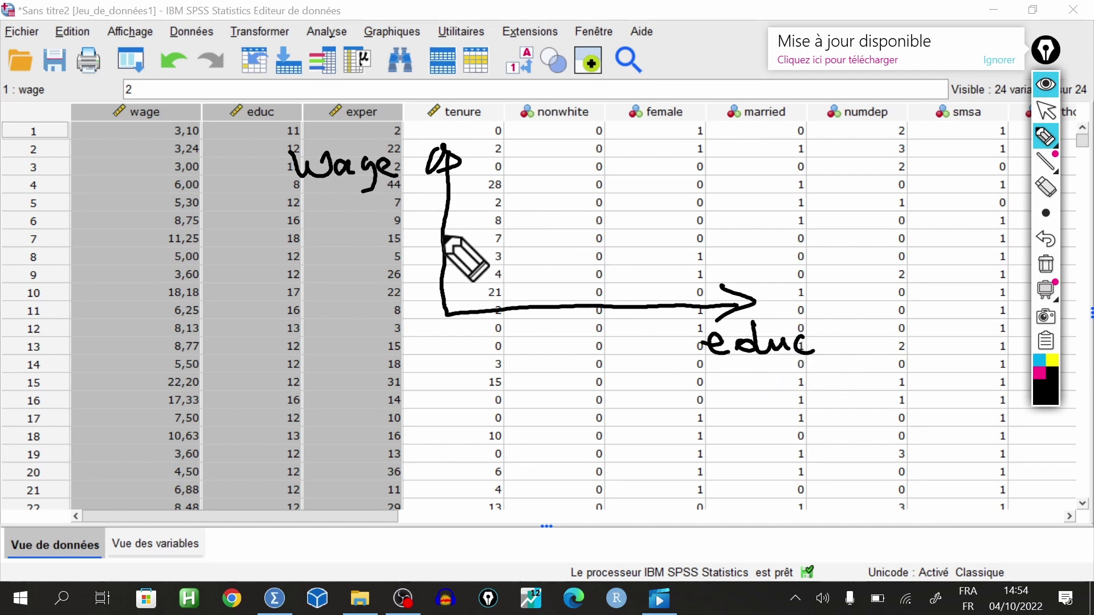
Plot a scatter of sample points between the wage and educ axes
left_click(488, 221)
left_click(500, 258)
left_click(551, 260)
left_click(561, 259)
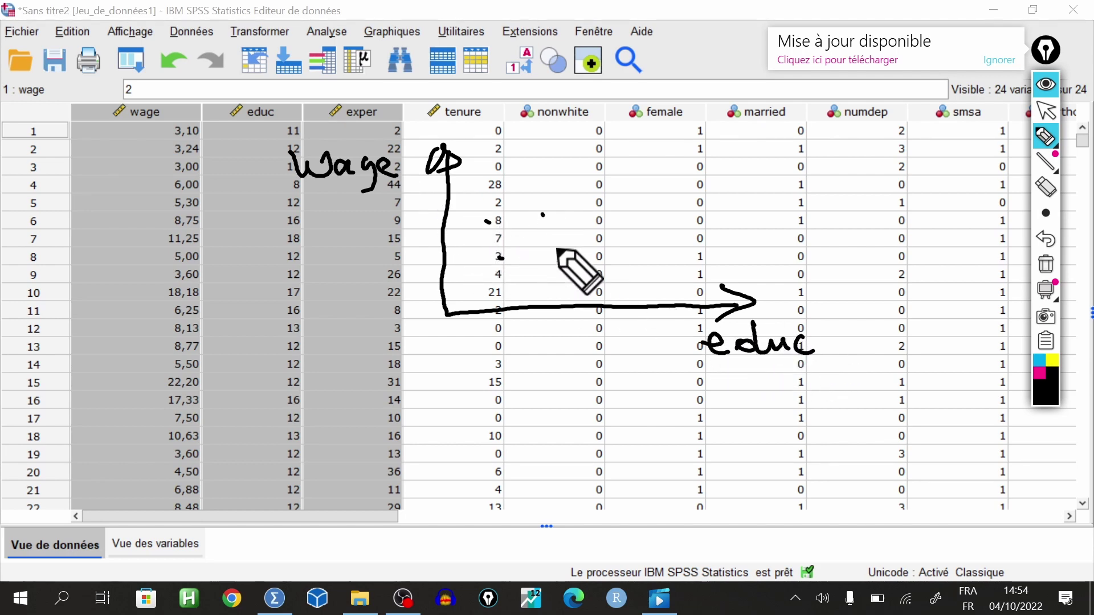
left_click(505, 275)
left_click(529, 213)
left_click(542, 215)
left_click(582, 220)
left_click(579, 234)
left_click(545, 170)
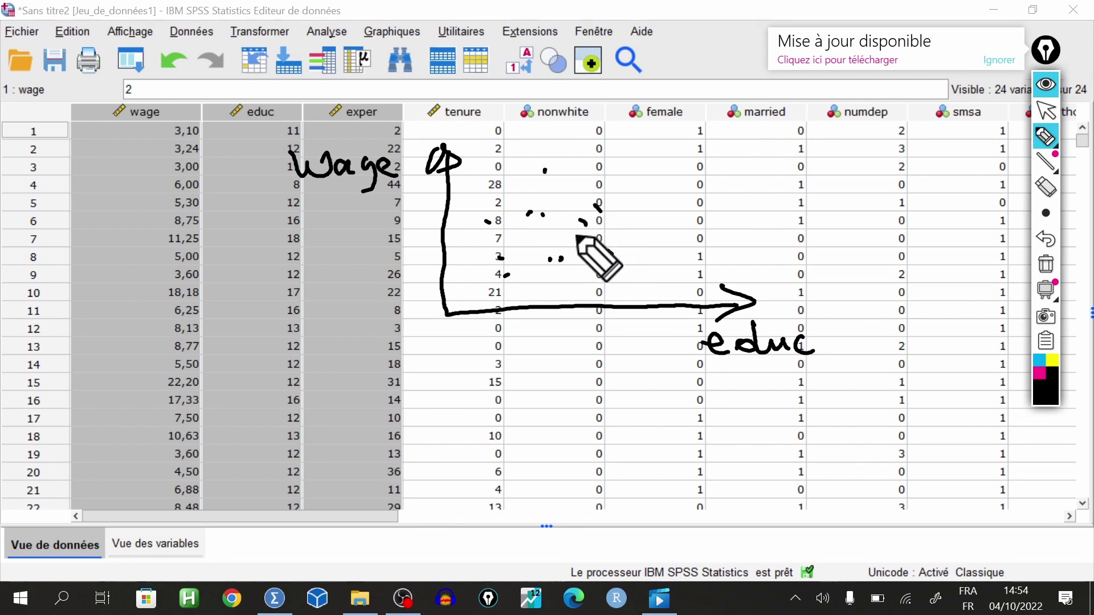
left_click(574, 252)
left_click(610, 252)
left_click(587, 184)
left_click(637, 249)
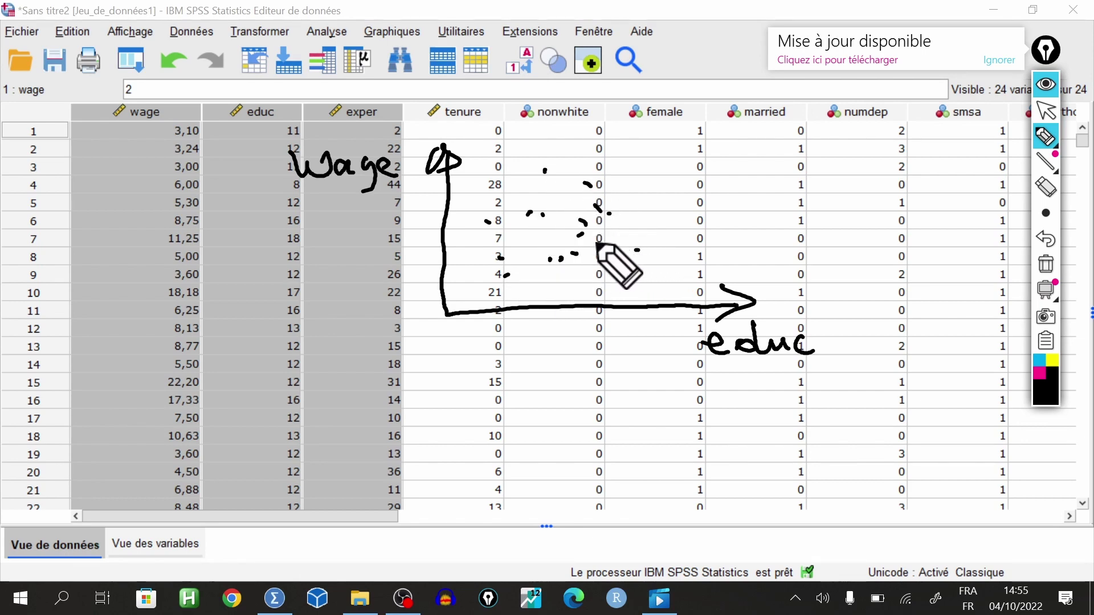
Underline the wage and educ axis labels on the hand-drawn scatter sketch
left_click_drag(306, 202, 380, 202)
left_click_drag(715, 366, 791, 368)
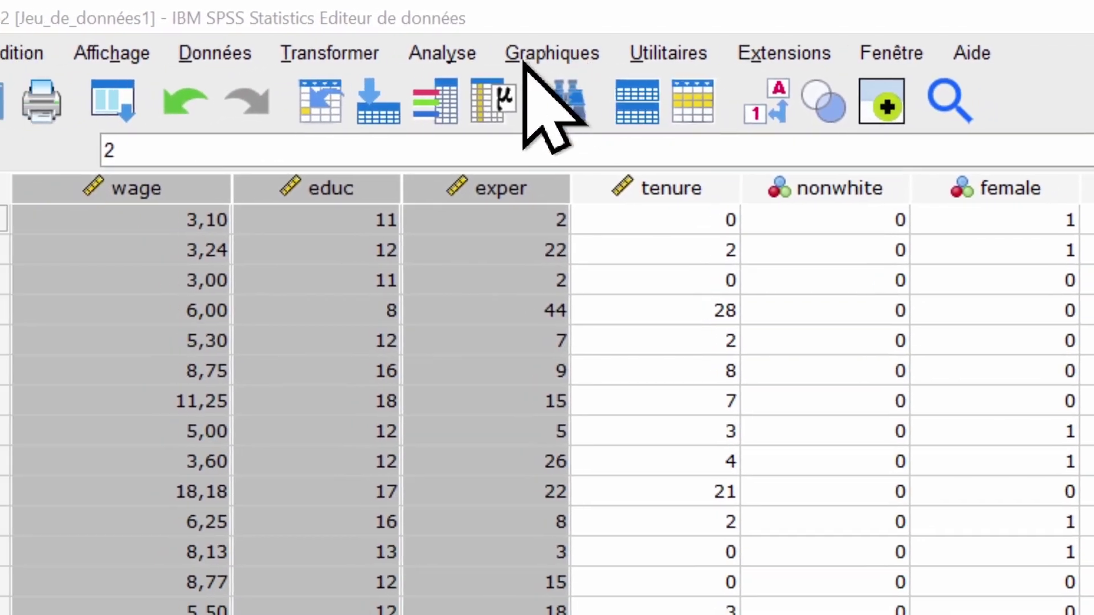
Open the Chart Builder, accept its measurement-level notice, and place a simple scatter plot (Nuage de points) from the Dispersion/Points gallery
left_click(559, 52)
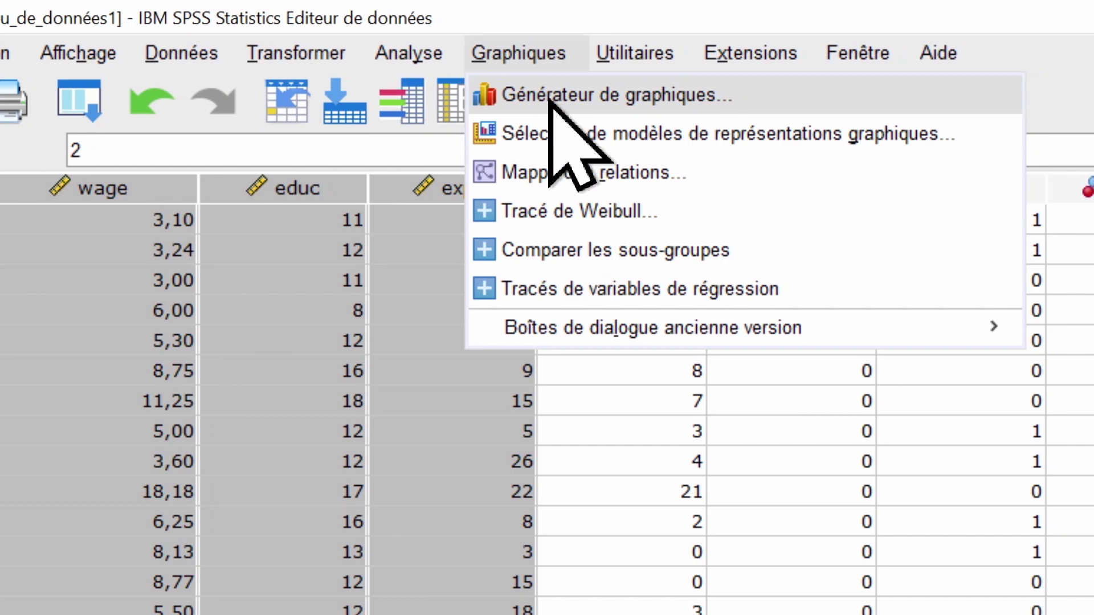
left_click(601, 96)
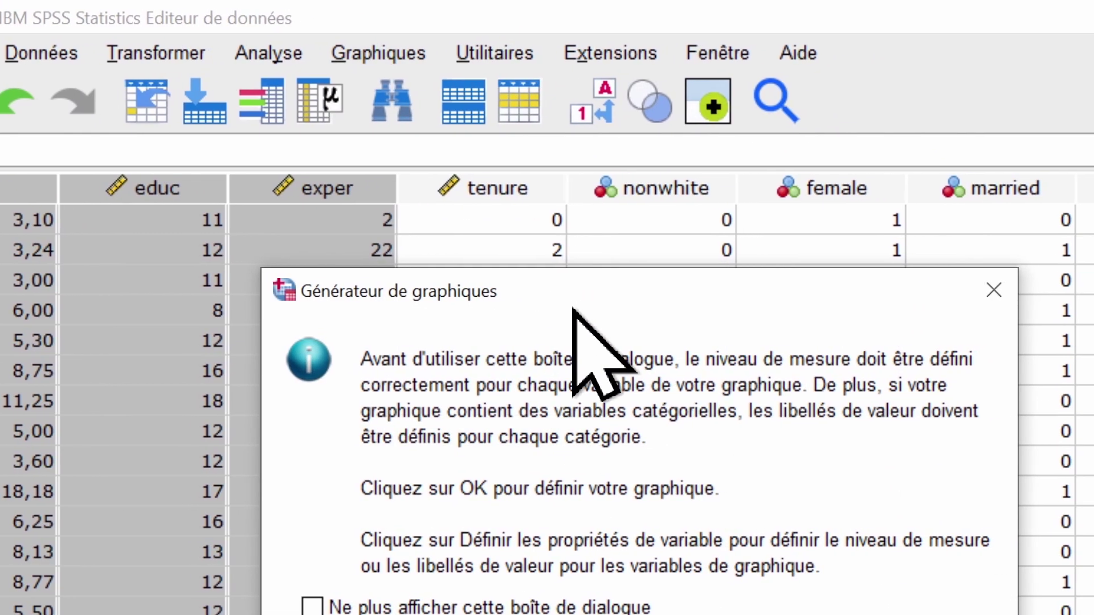
left_click_drag(648, 309, 651, 162)
left_click_drag(557, 162, 553, 139)
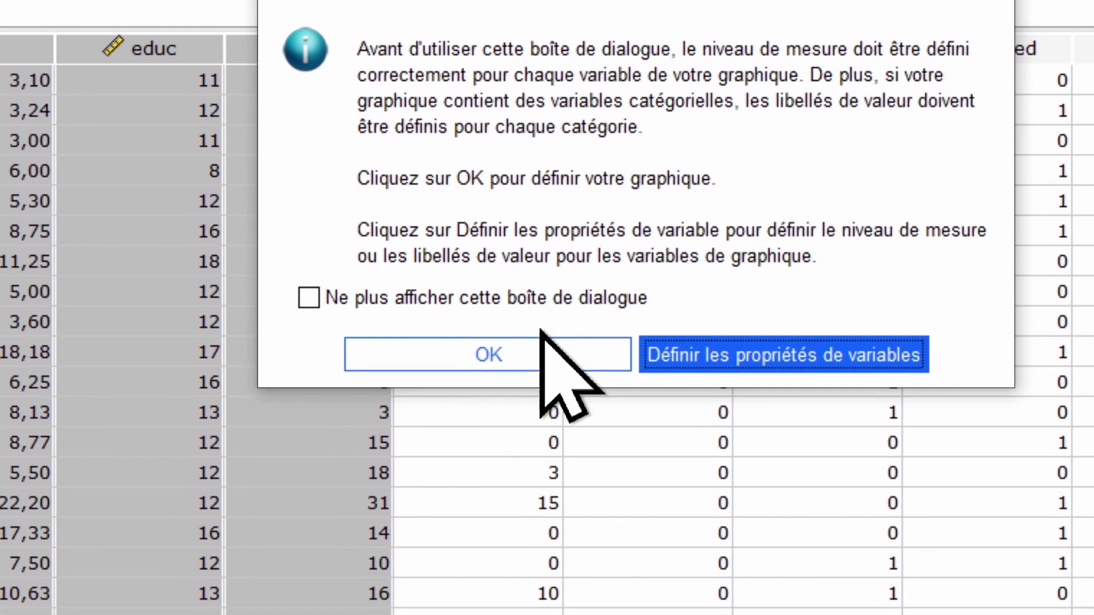
left_click(518, 490)
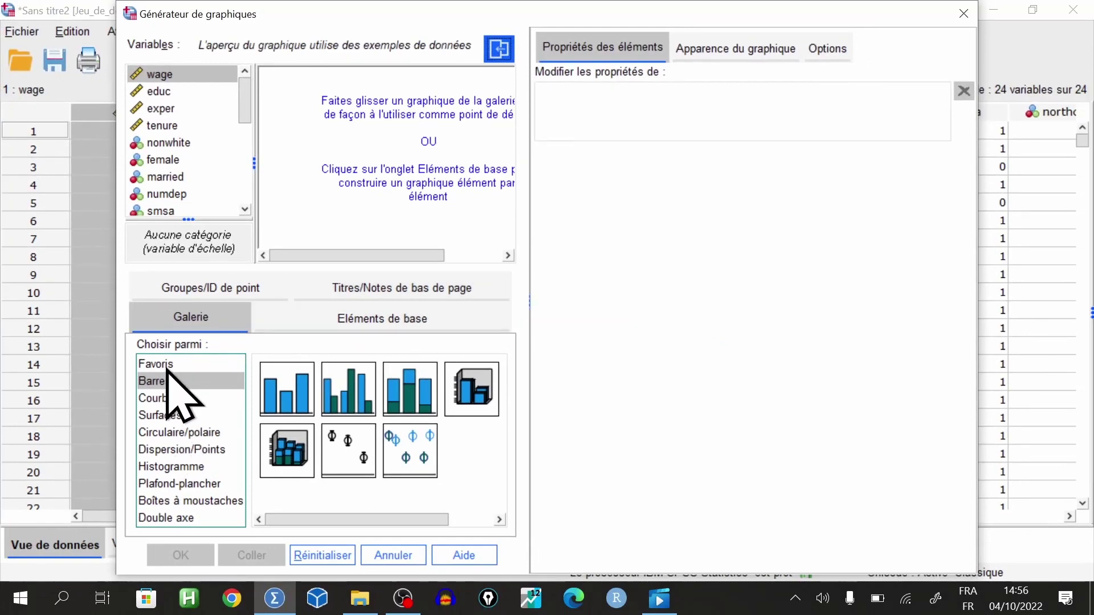
left_click(174, 449)
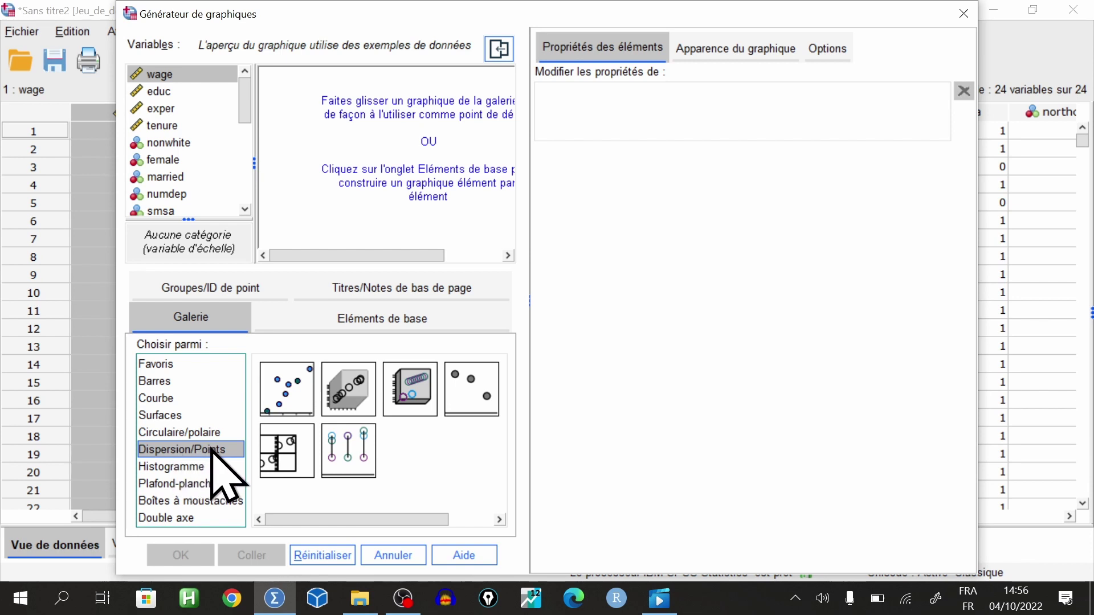
left_click(287, 387)
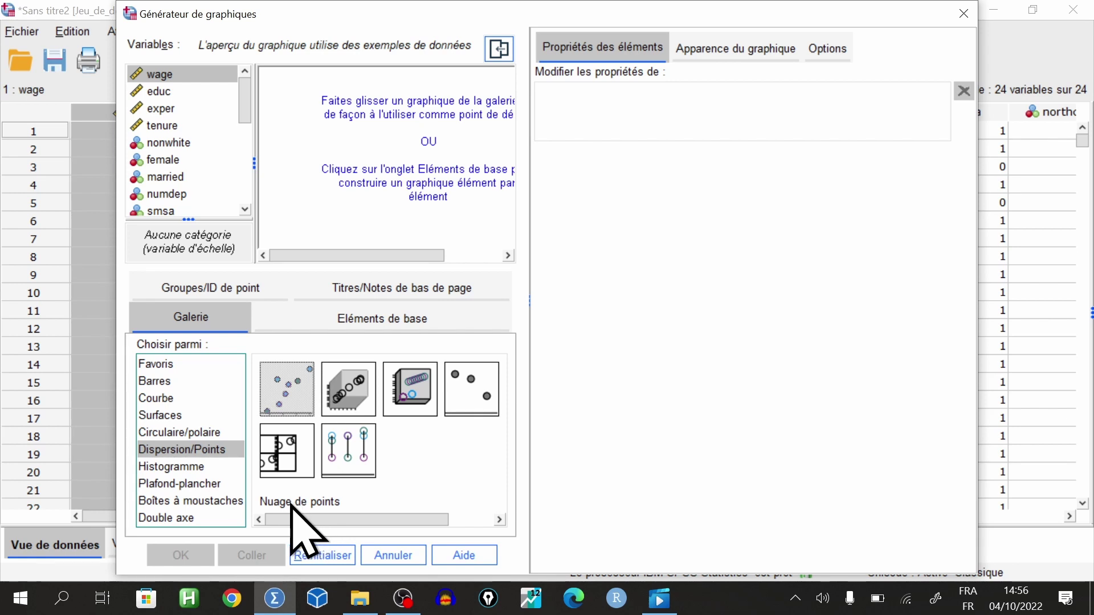
double_click(295, 392)
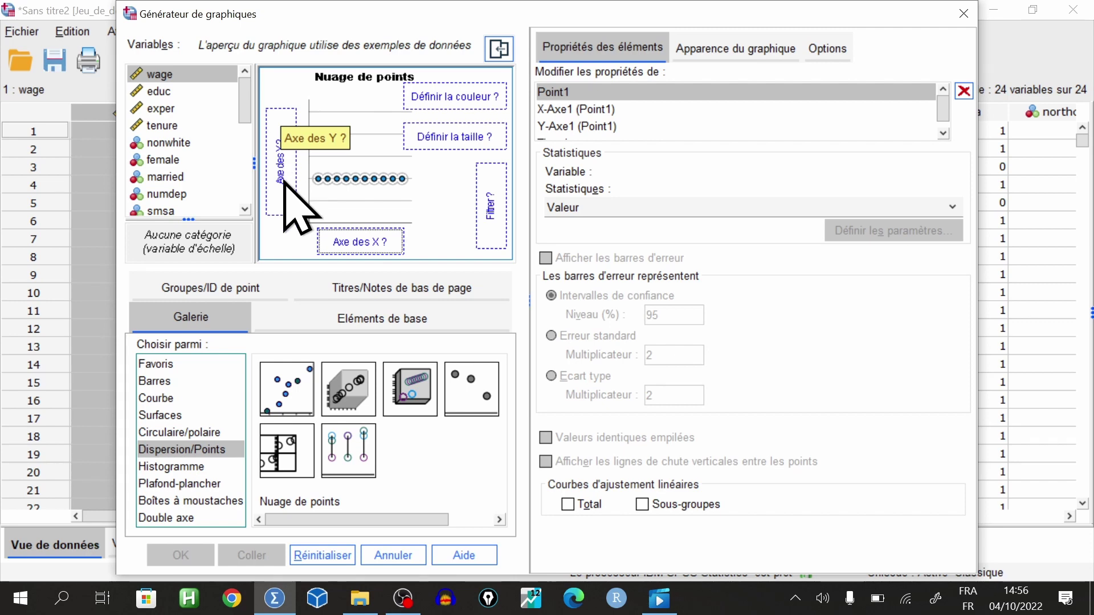
Assign wage to the Y axis and educ to the X axis, and generate the scatter plot
left_click(164, 76)
left_click_drag(167, 76, 279, 154)
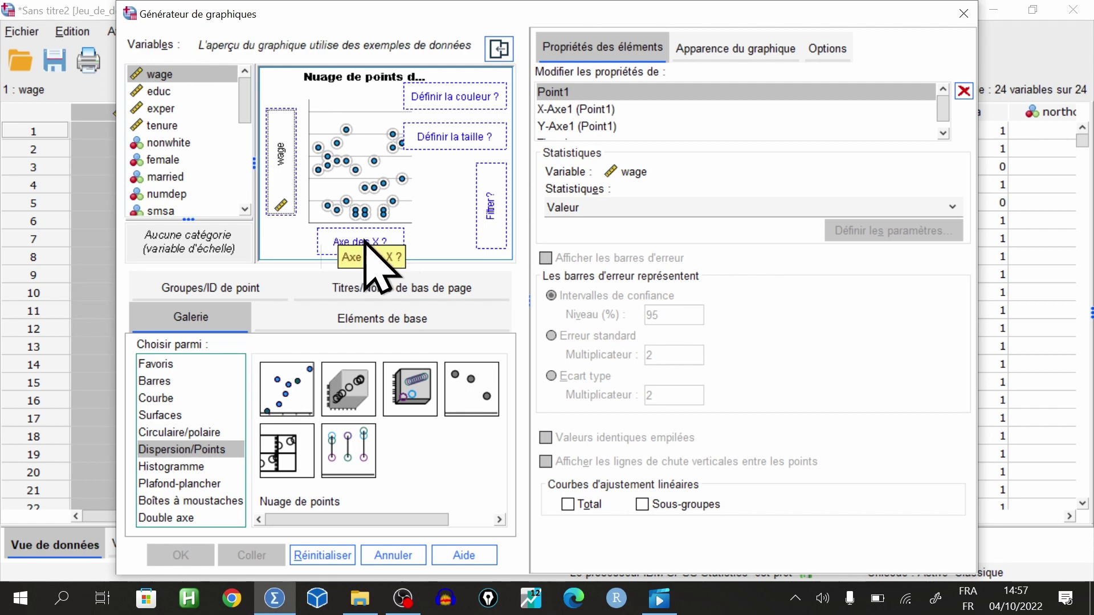
left_click(163, 95)
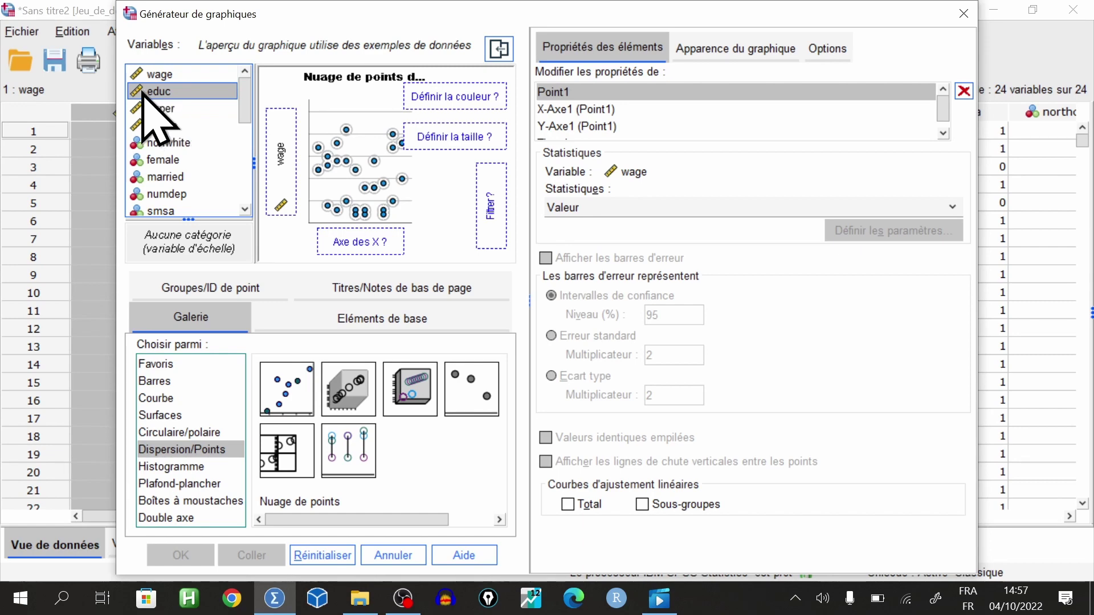
left_click_drag(142, 95, 358, 242)
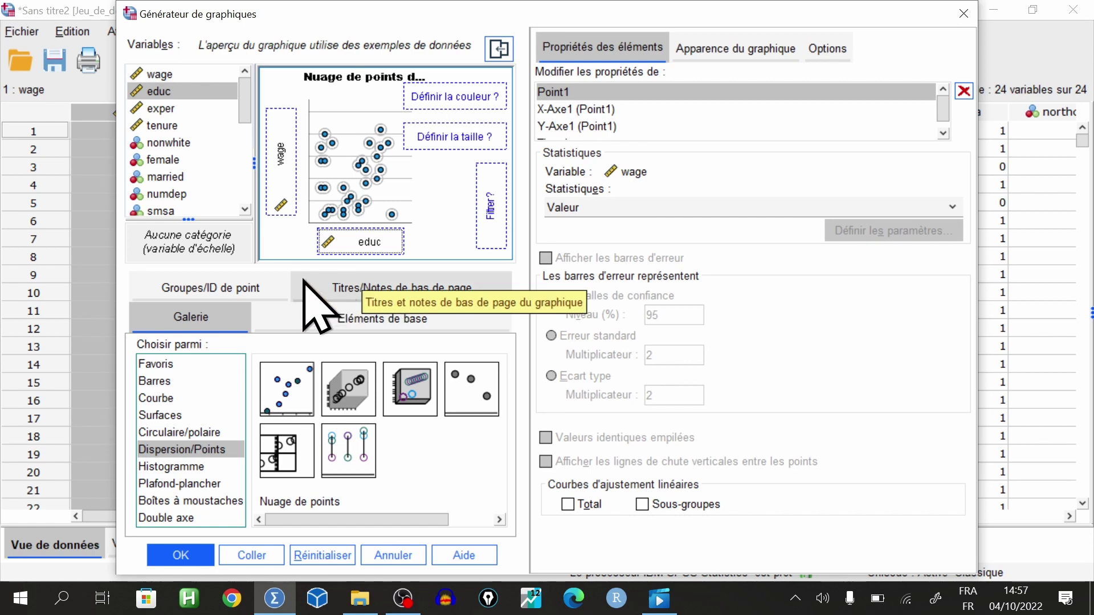
left_click(180, 555)
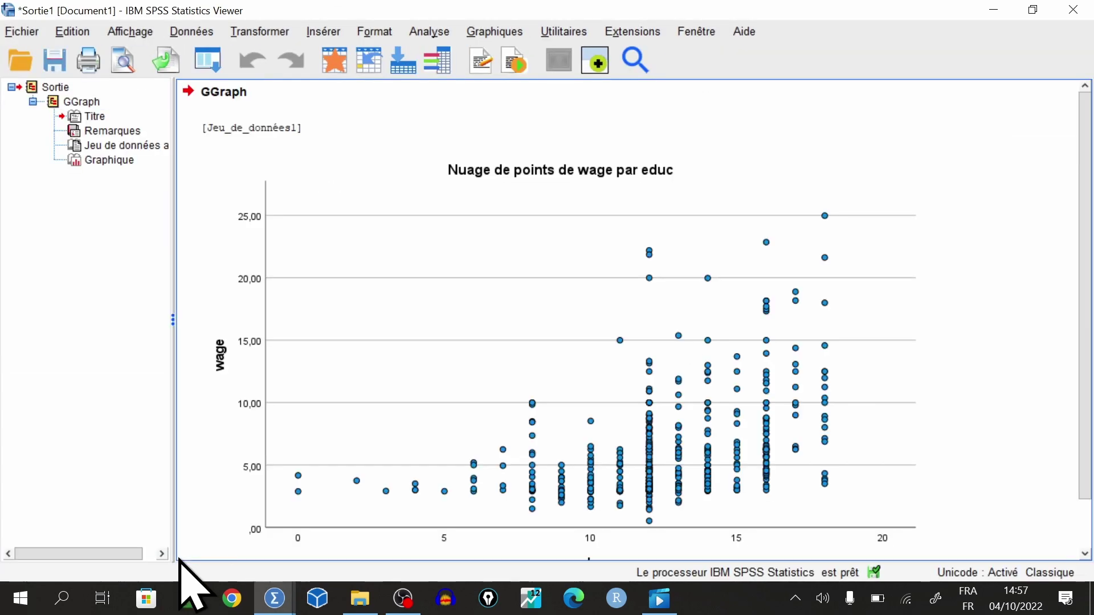
Copy the scatter plot of wage by educ from the output viewer
left_click(462, 368)
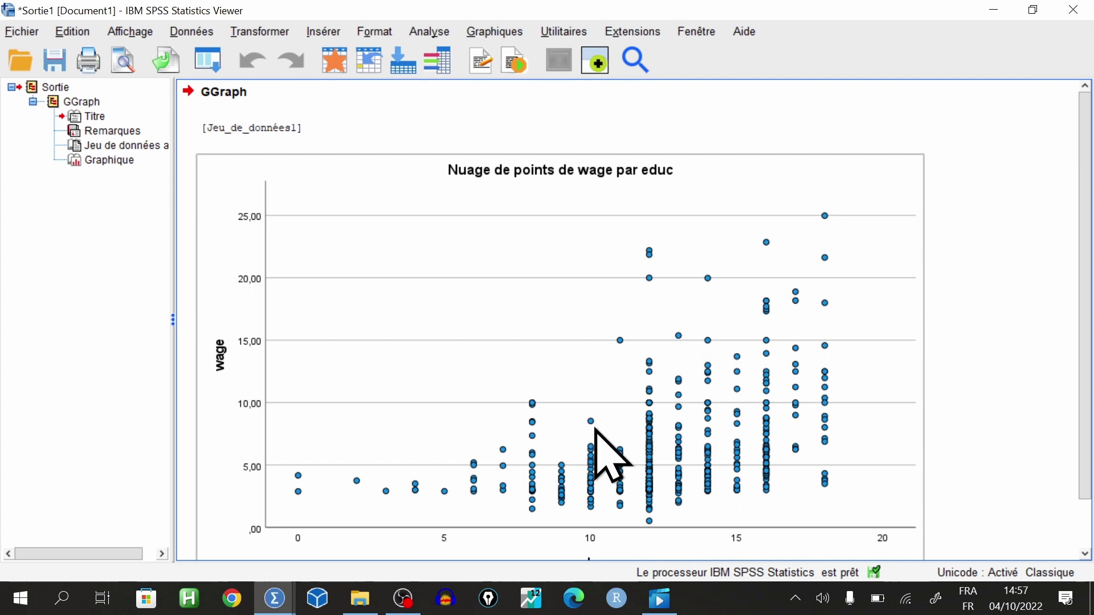
left_click(650, 320)
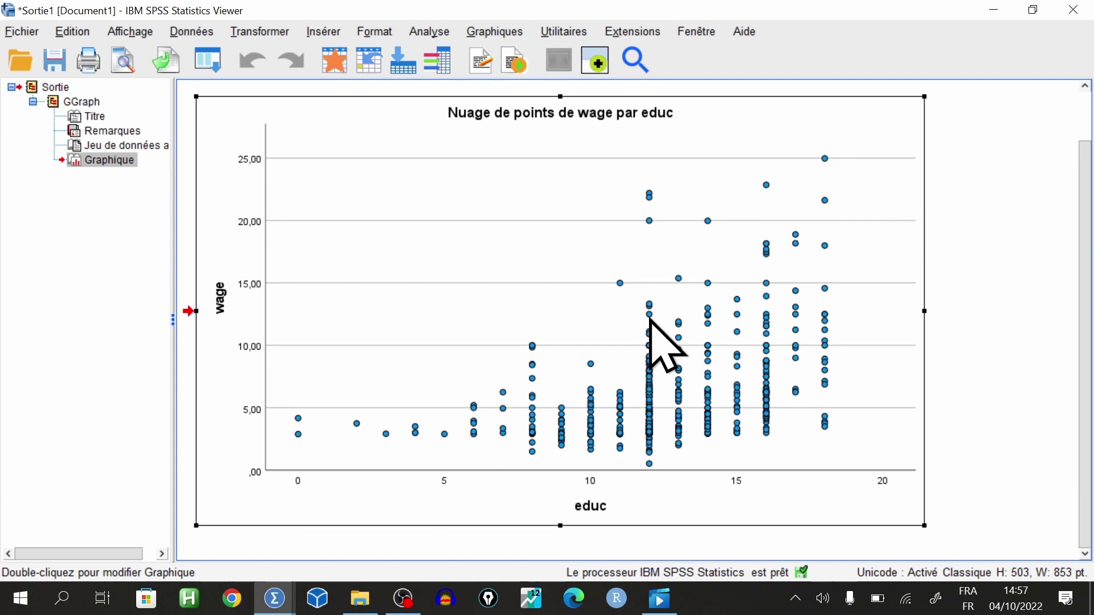
right_click(650, 320)
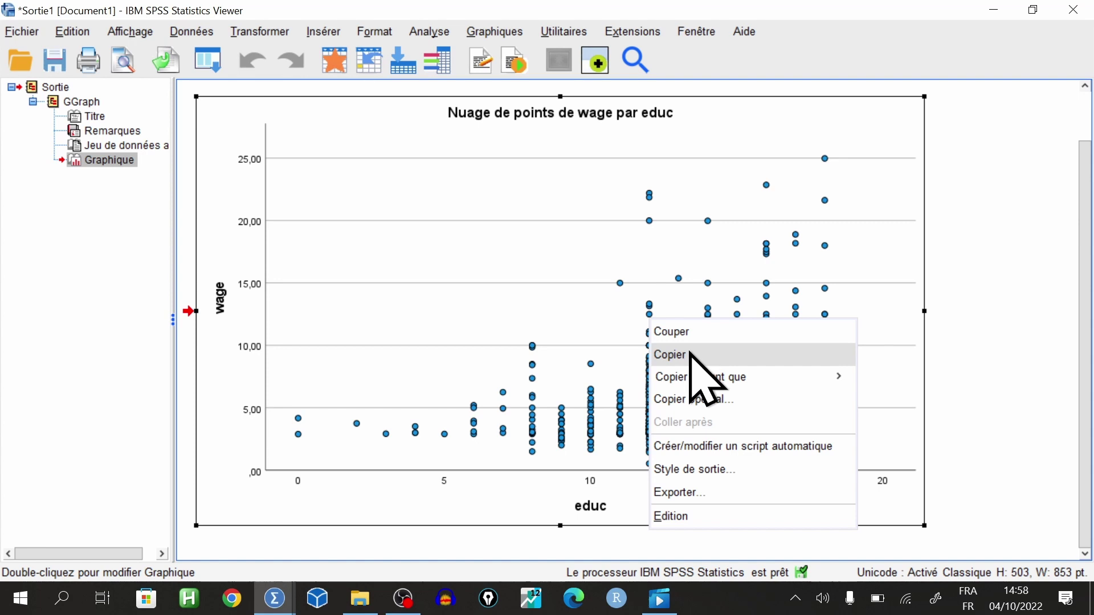
left_click(730, 363)
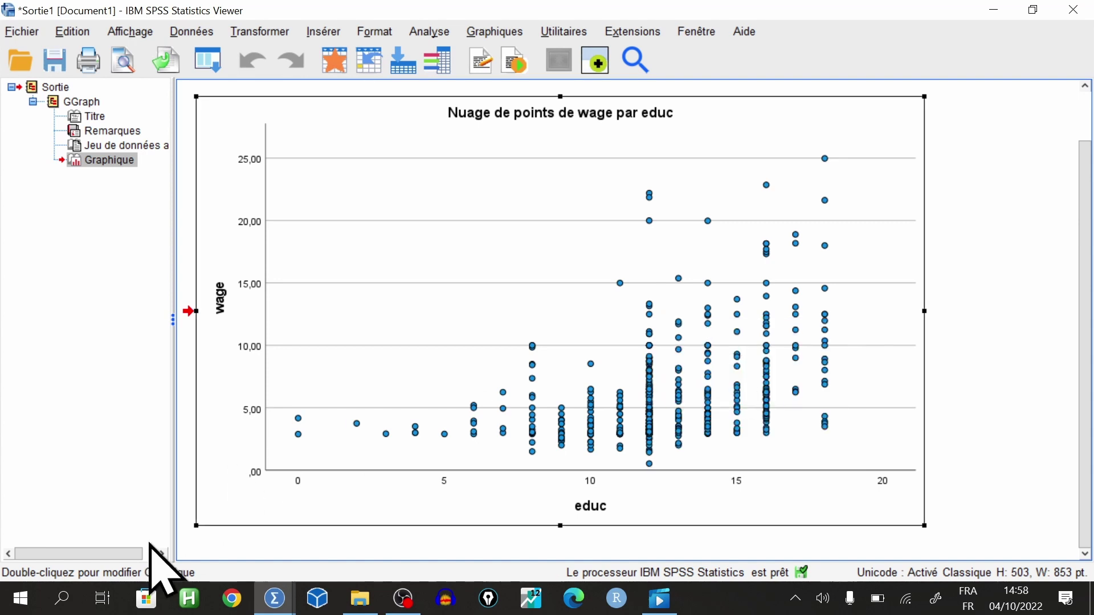
Search the computer for Word and launch it
left_click(64, 603)
type("wrord")
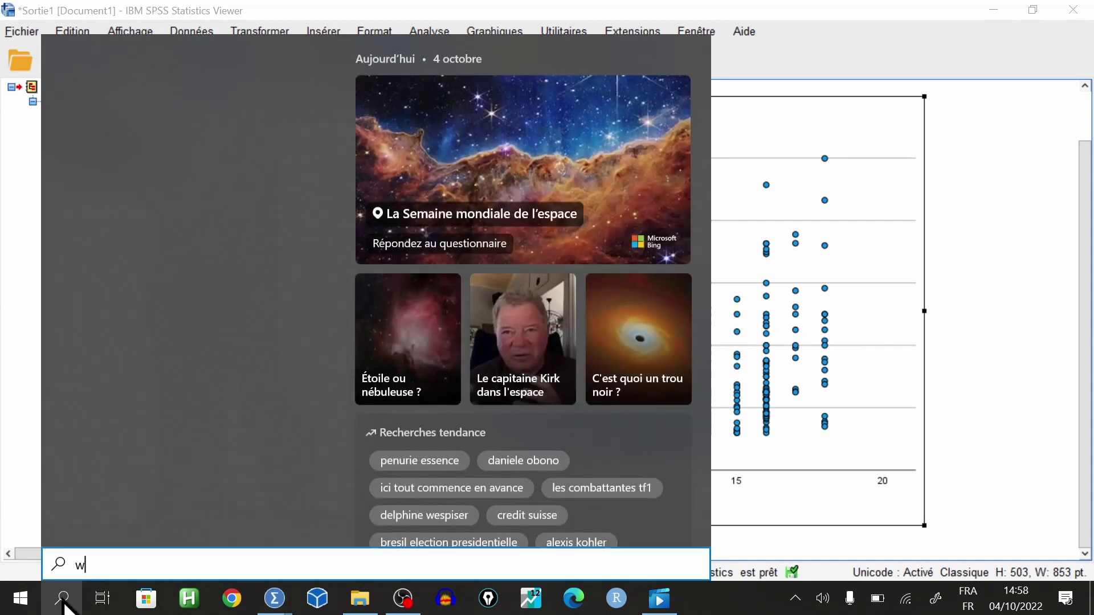
key("BackSpace")
key("BackSpace")
key("BackSpace")
key("BackSpace")
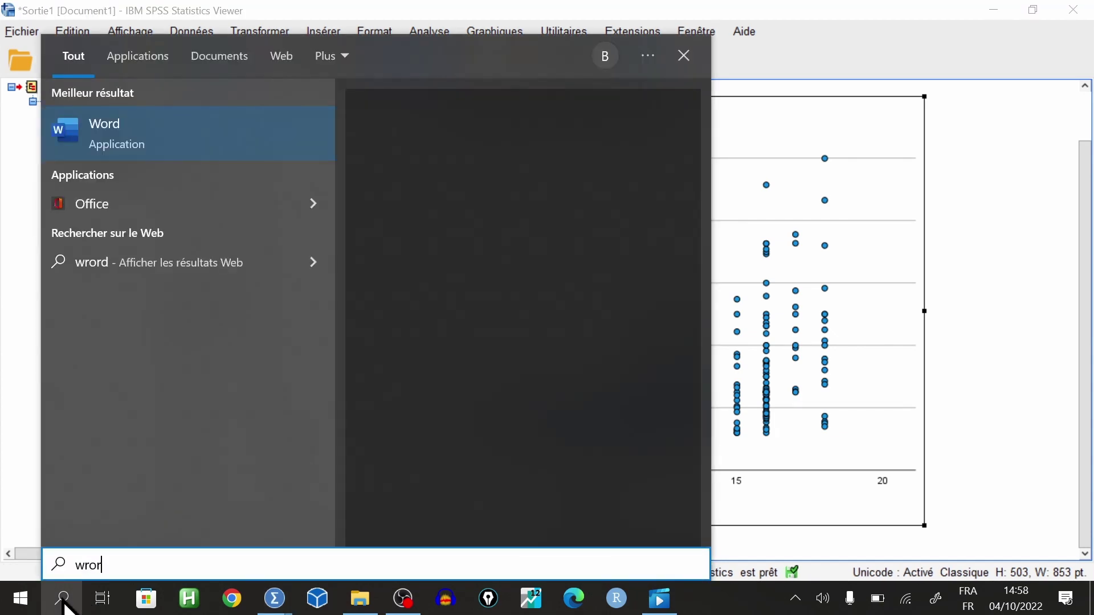
type("ord")
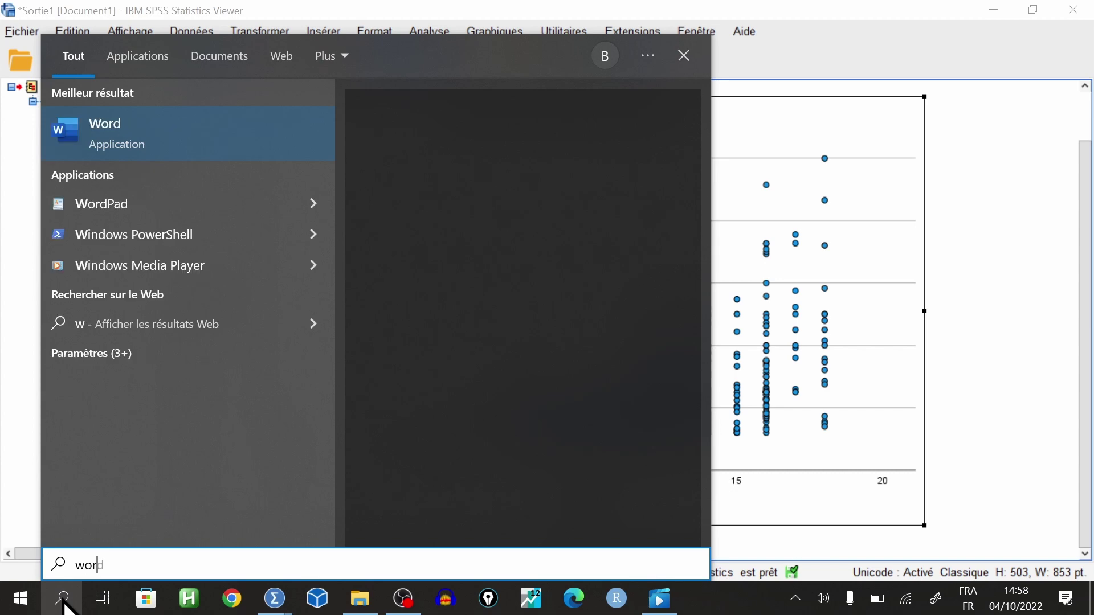
left_click(64, 599)
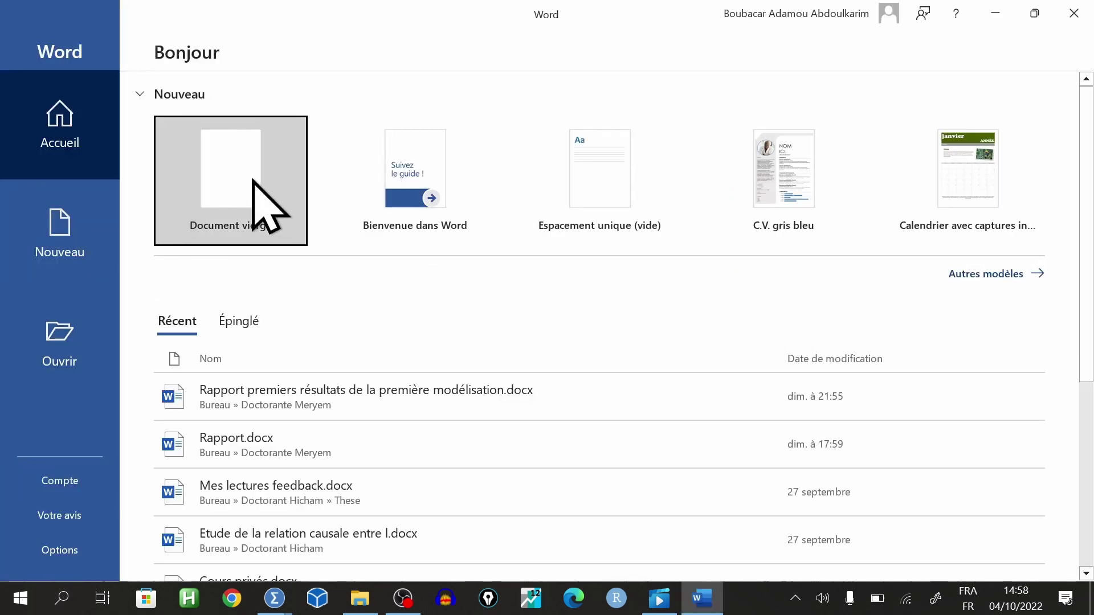
Create a blank Word document and paste the copied scatter plot into it
left_click(252, 180)
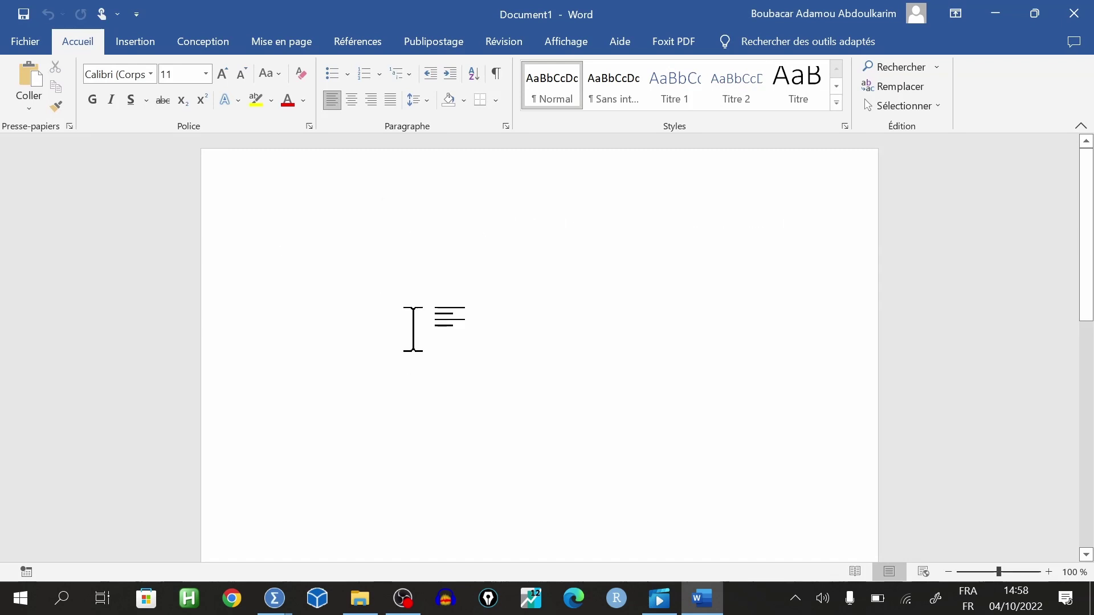
key("ctrl+v")
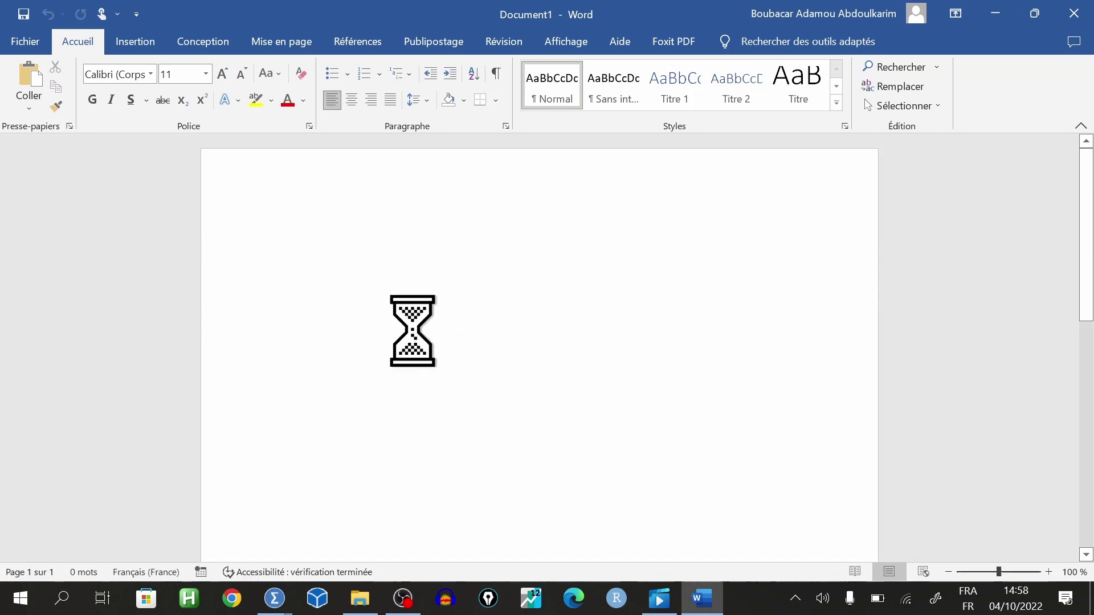
left_click(443, 323)
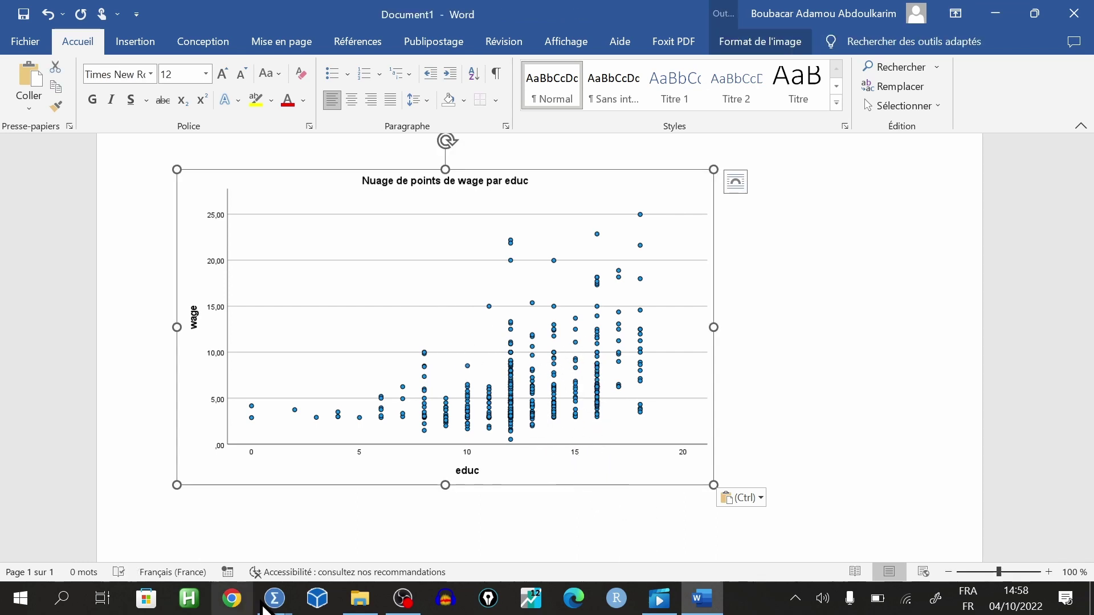
Switch back to the SPSS output viewer and reopen the Chart Builder, accepting its measurement-level notice
mouse_move(270, 606)
left_click(368, 529)
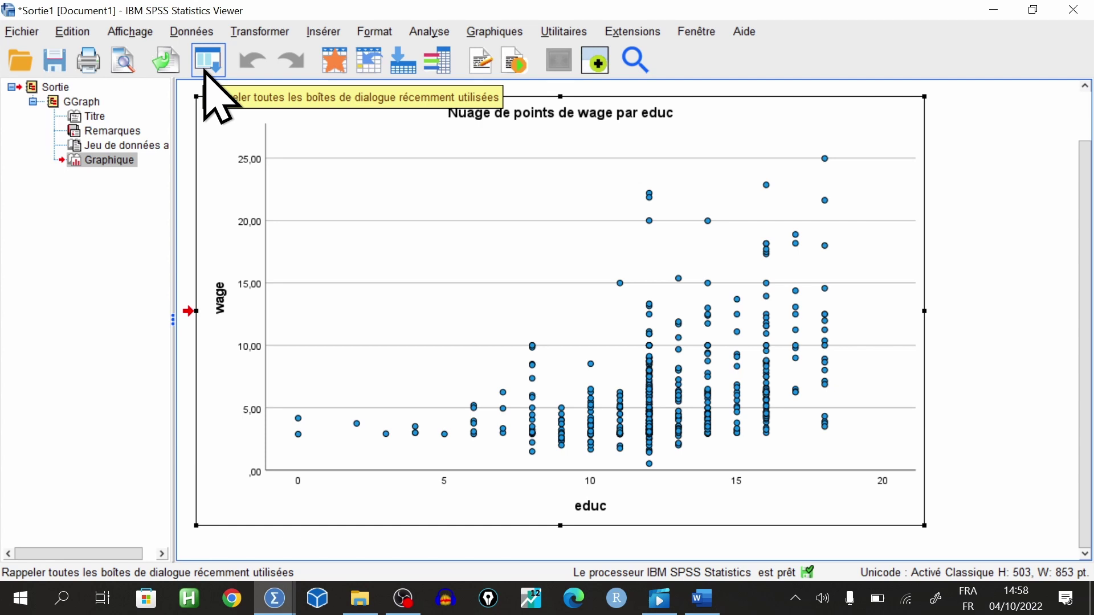
left_click(493, 32)
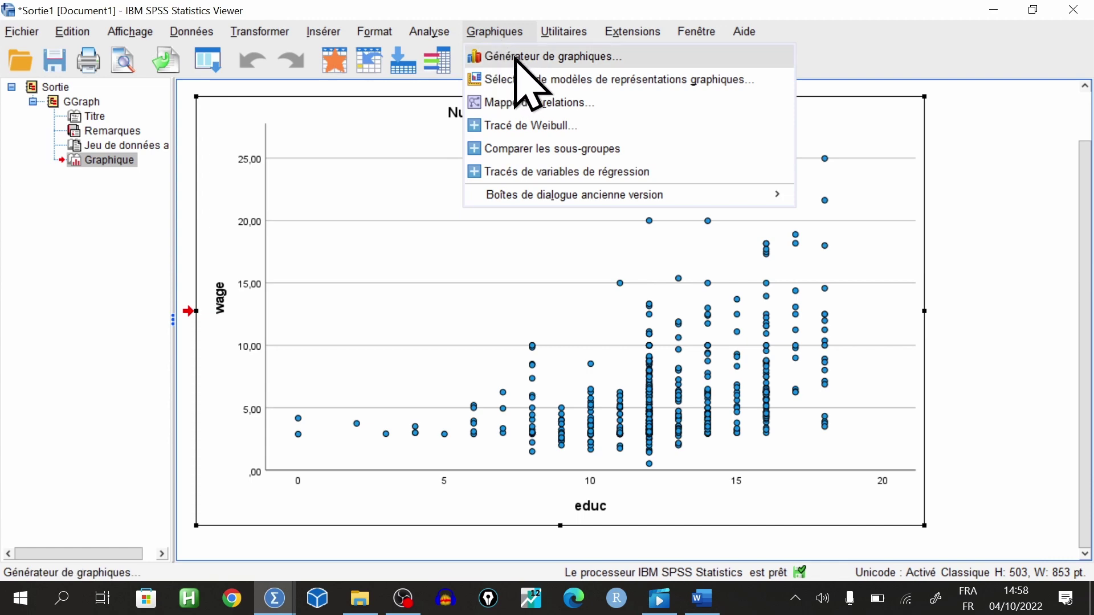
left_click(547, 57)
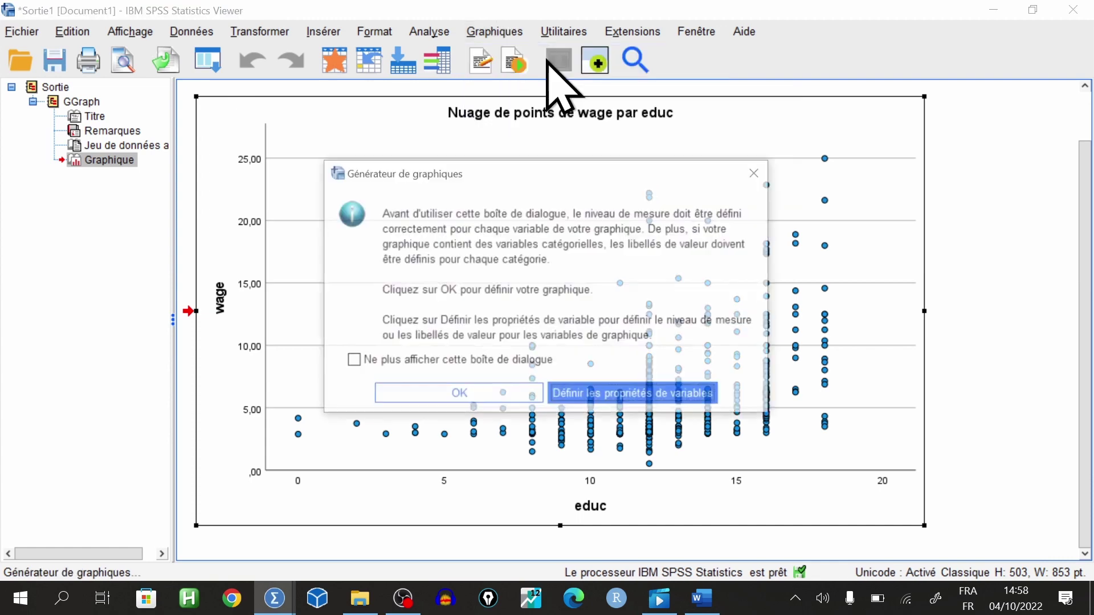
left_click(439, 389)
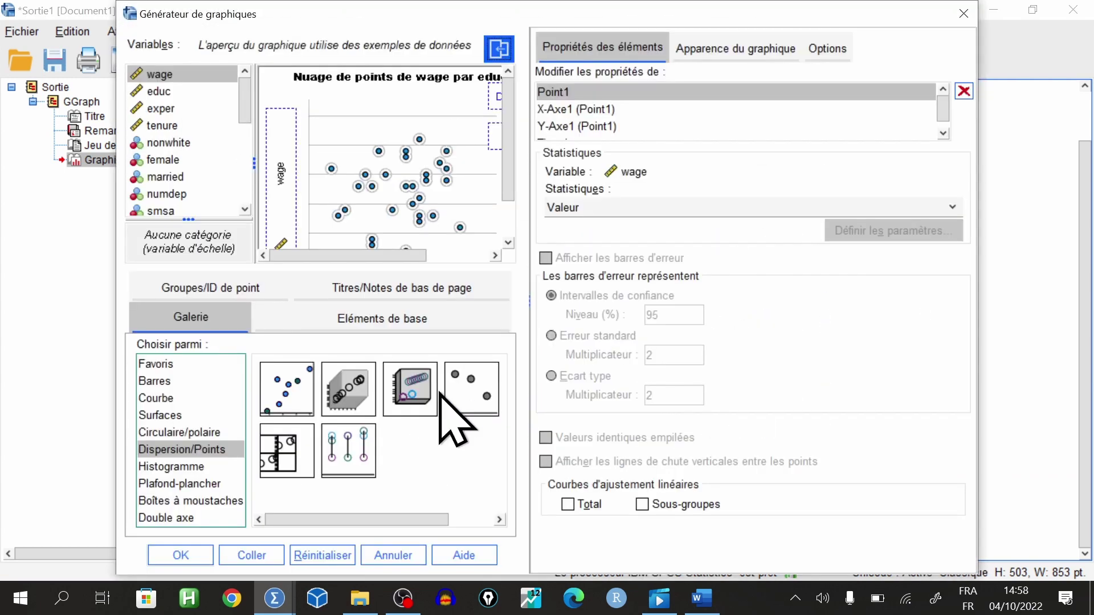
Replace educ with exper on the X axis, keeping wage on the Y axis, and generate the scatter plot
left_click(299, 183)
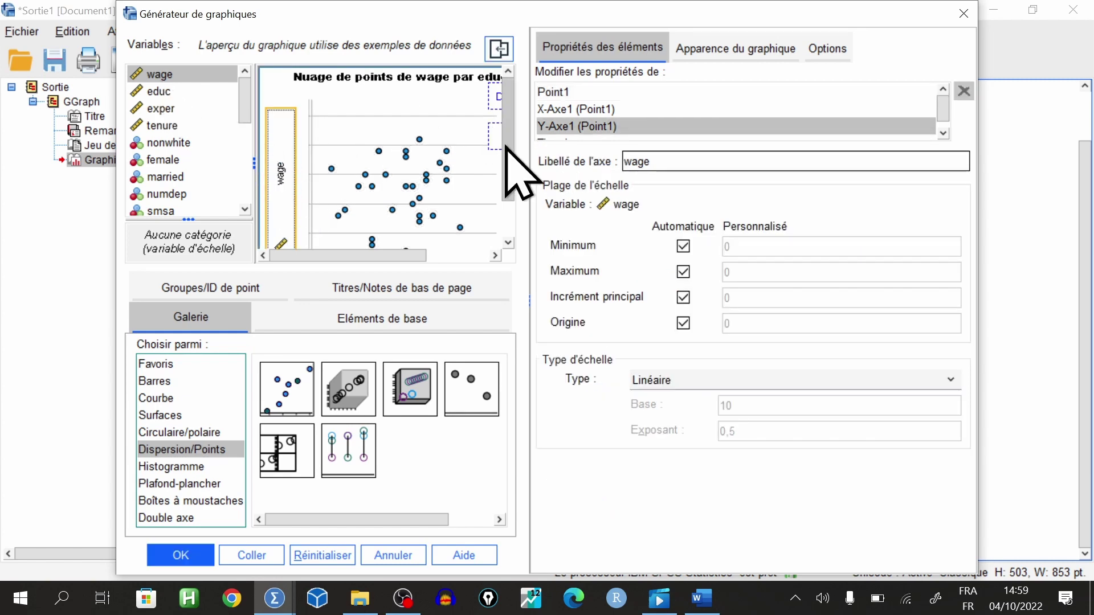
left_click(405, 226)
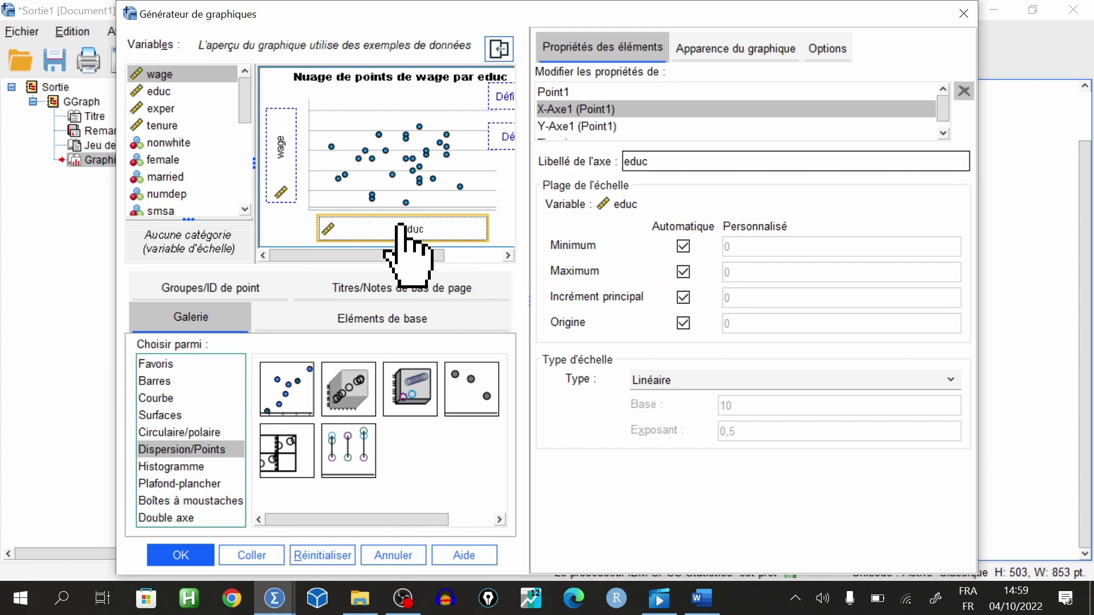
left_click_drag(401, 227, 218, 98)
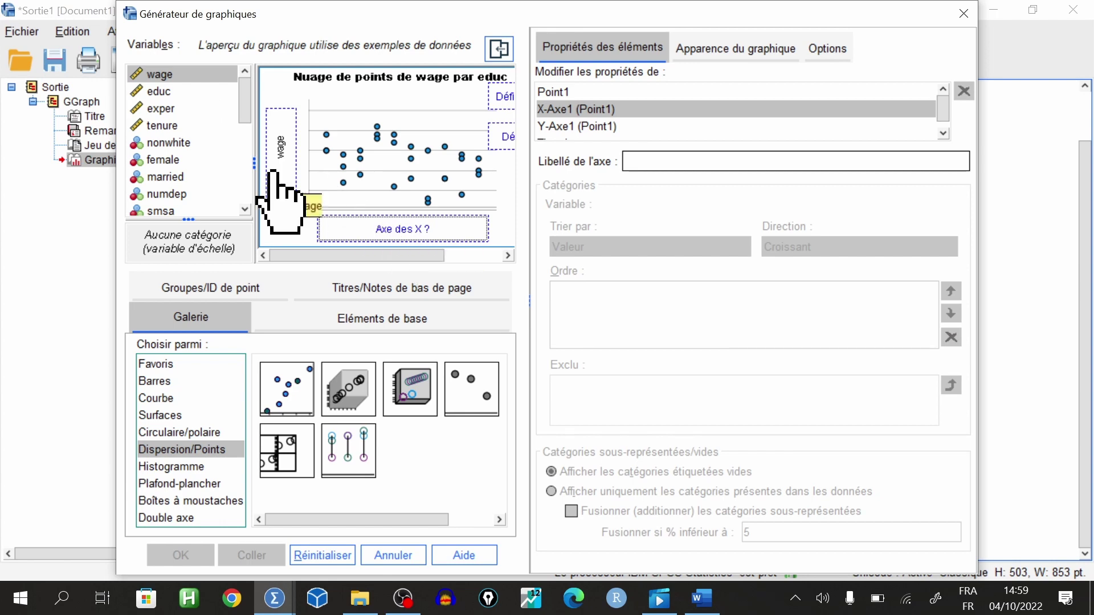
left_click(155, 108)
left_click_drag(155, 111, 389, 230)
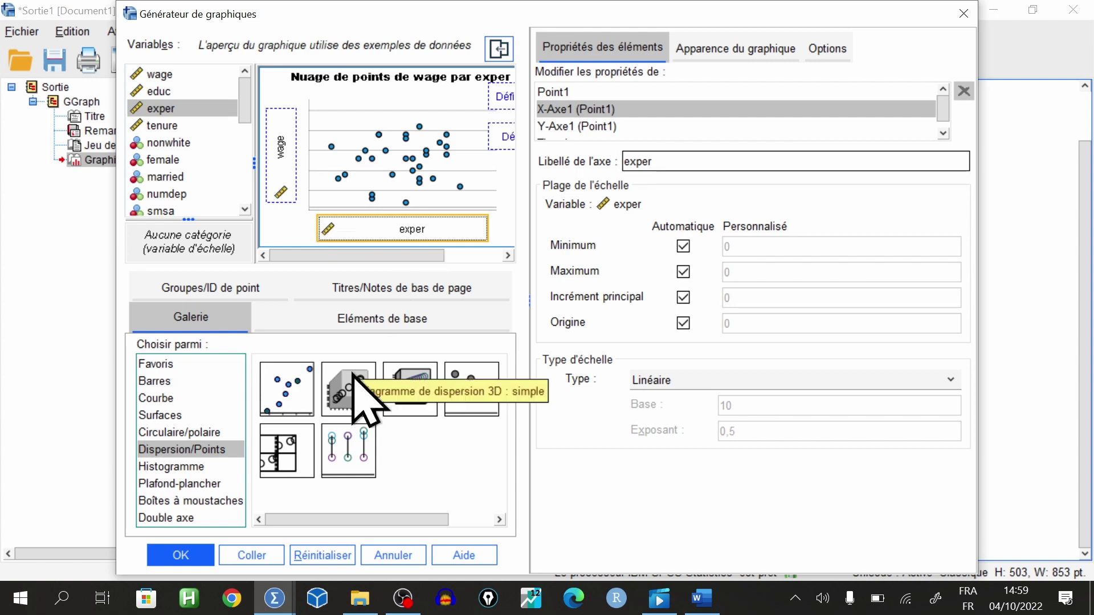
left_click(180, 556)
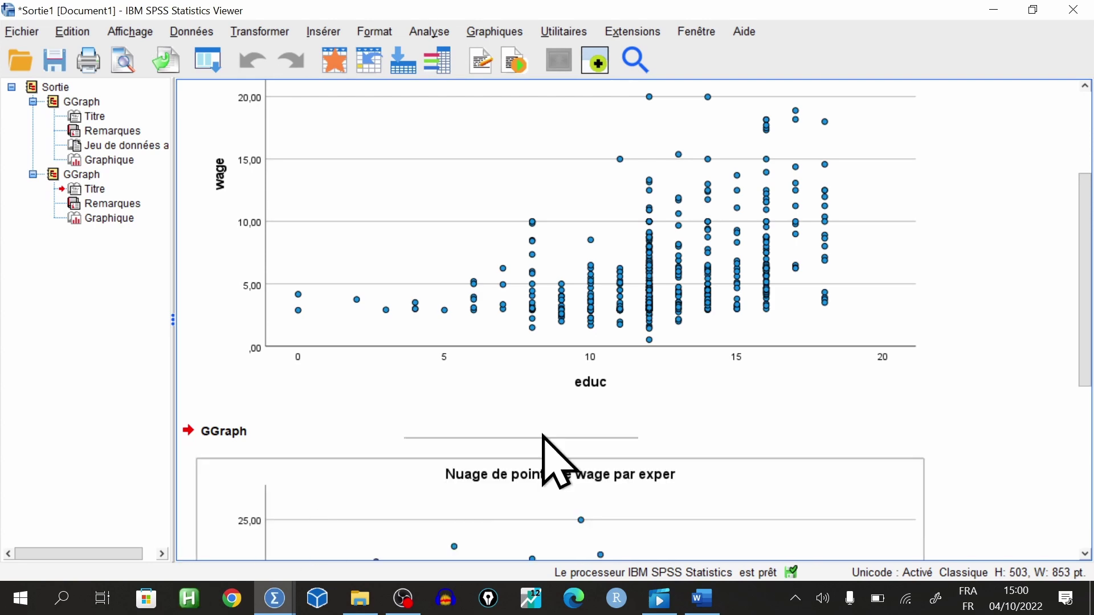
Copy the scatter plot of wage by exper from the output
left_click_drag(1081, 318, 1072, 445)
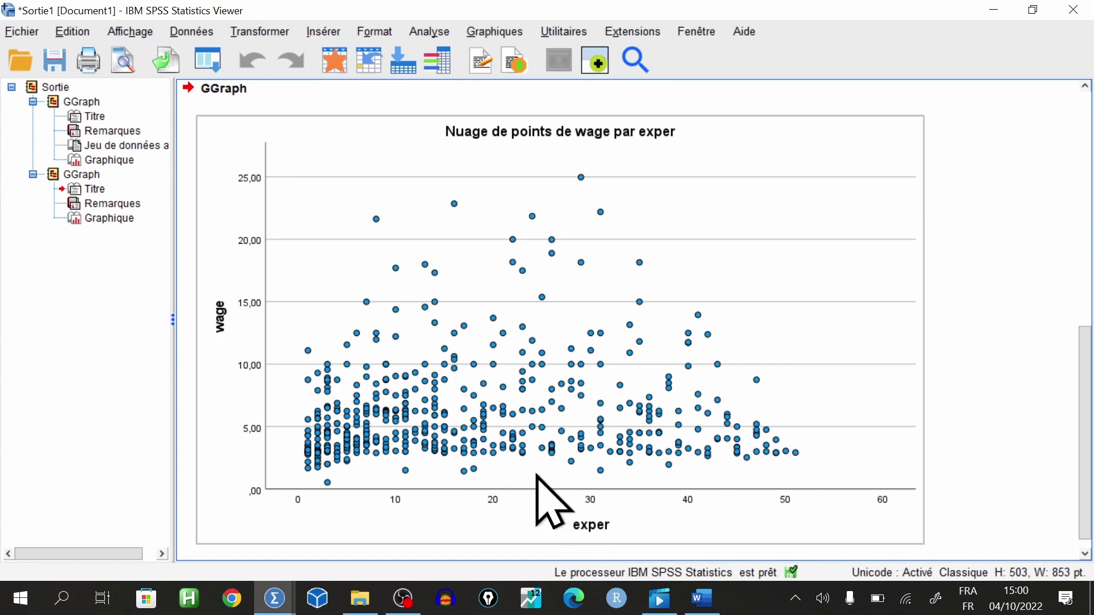
left_click(597, 529)
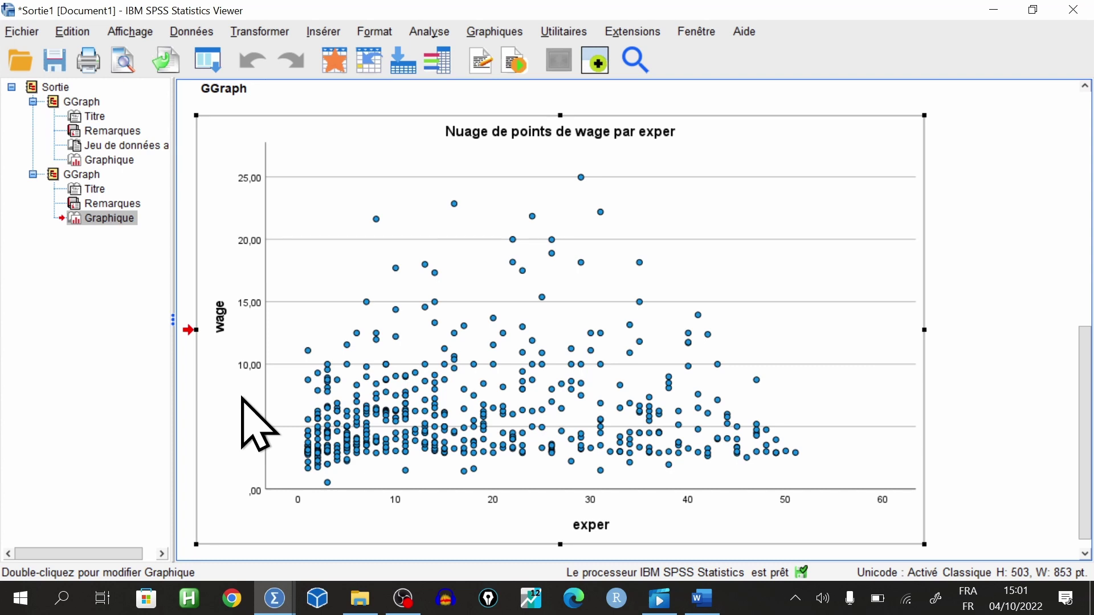
right_click(651, 279)
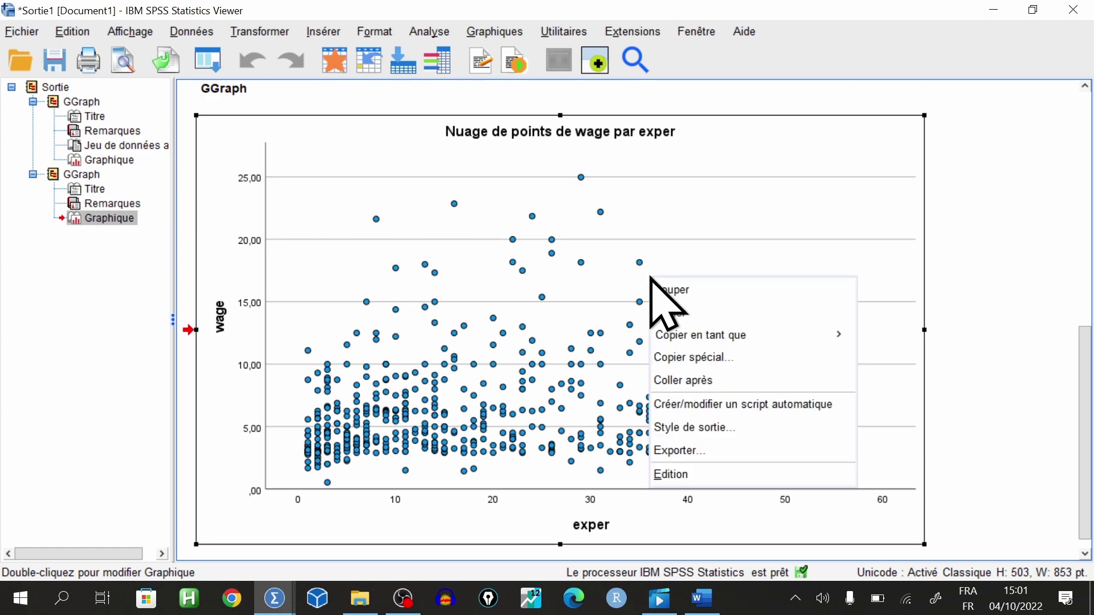
left_click(691, 312)
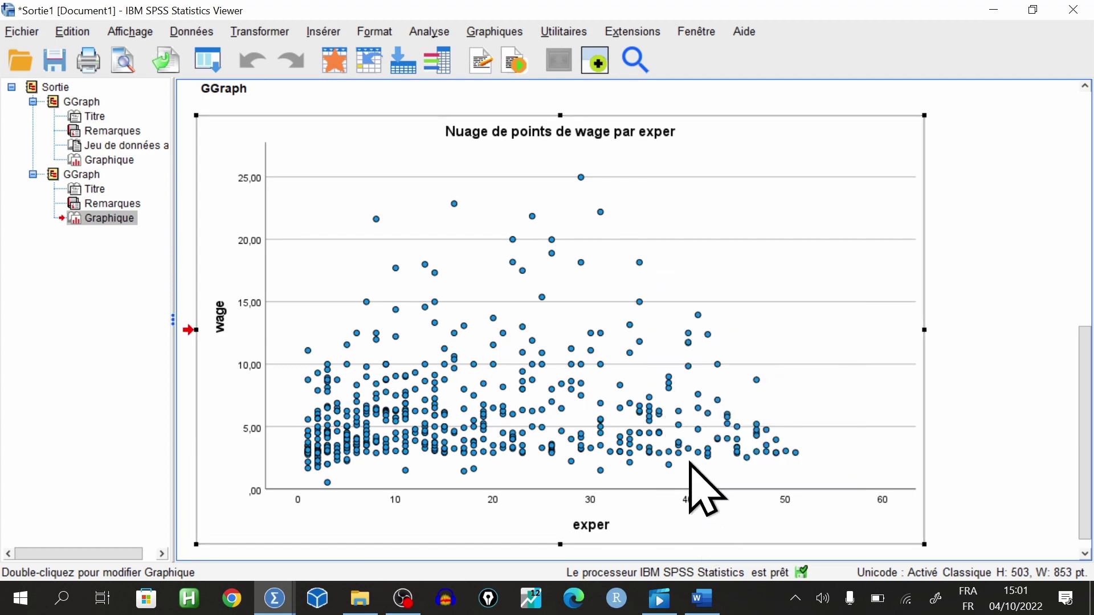
right_click(664, 360)
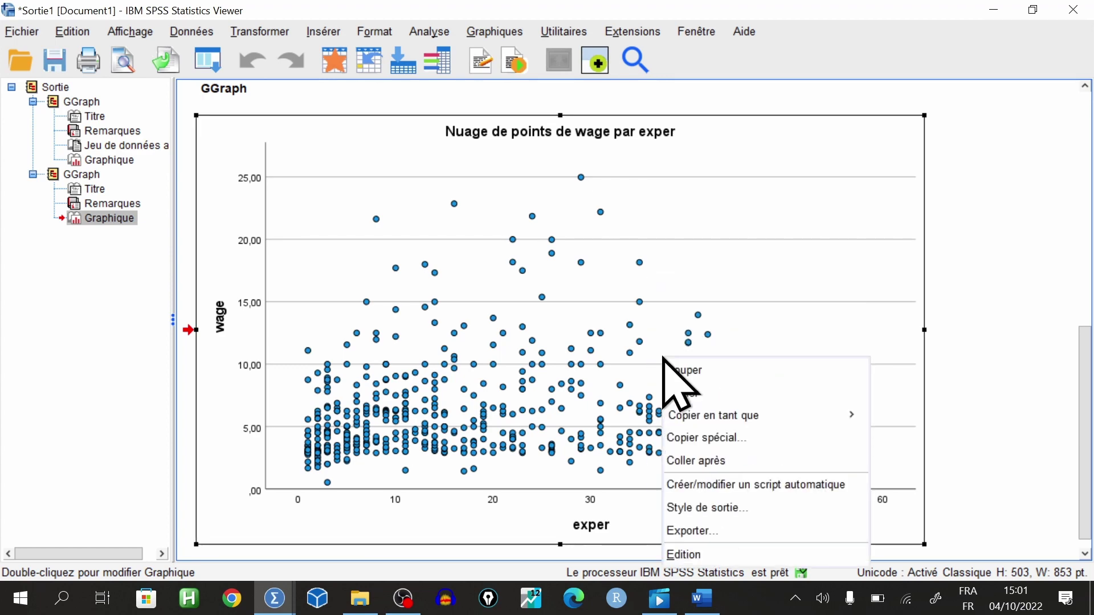
left_click(711, 399)
Switch to the Word document and paste the wage by exper scatter plot below the wage by educ plot
left_click(701, 598)
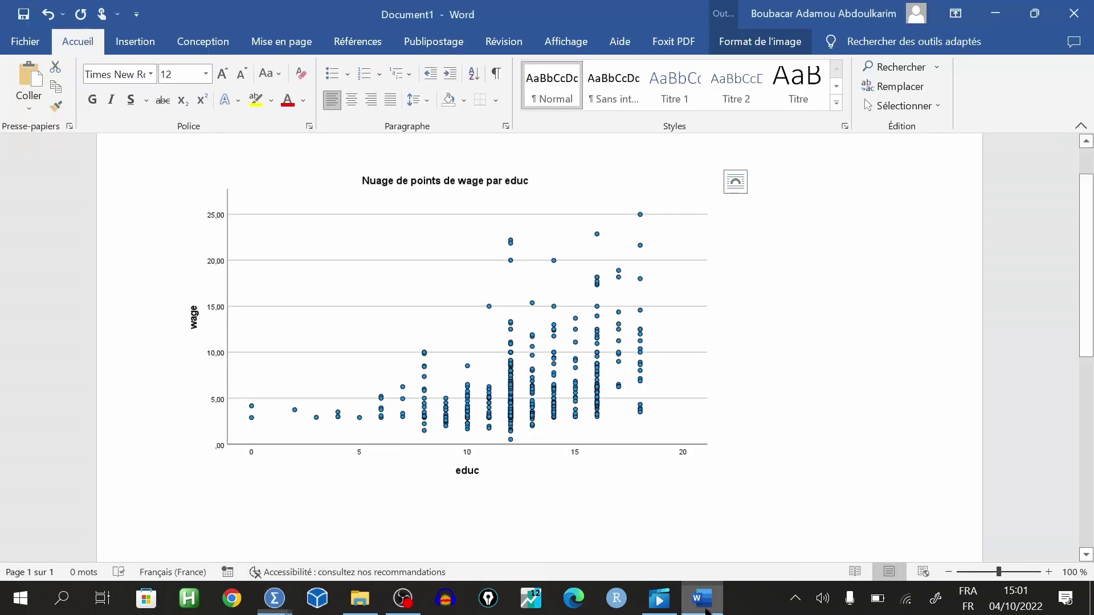
left_click(582, 542)
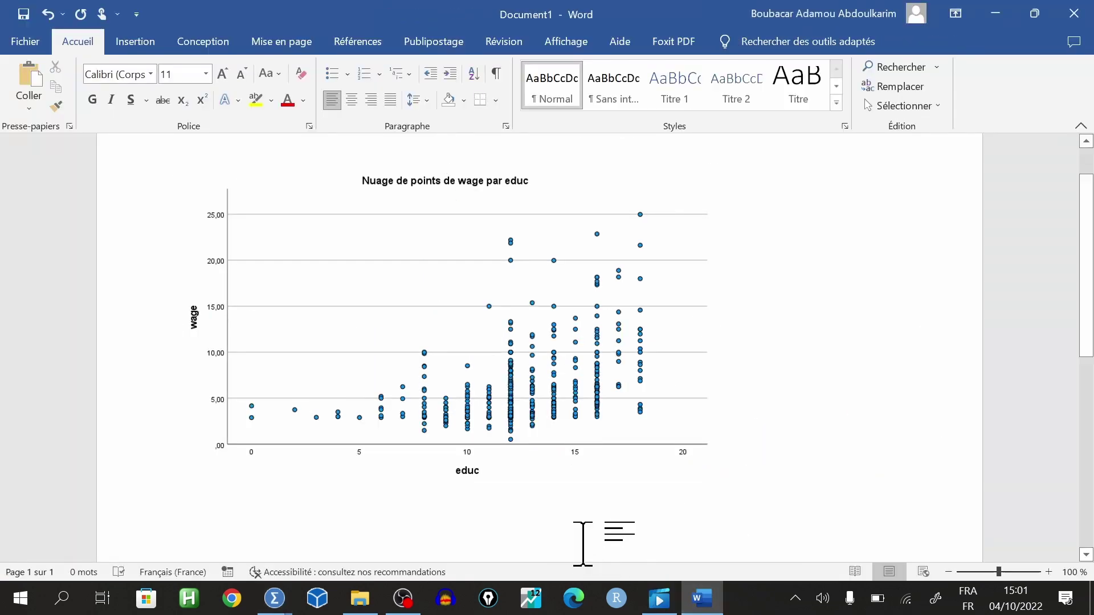
key("ctrl+v")
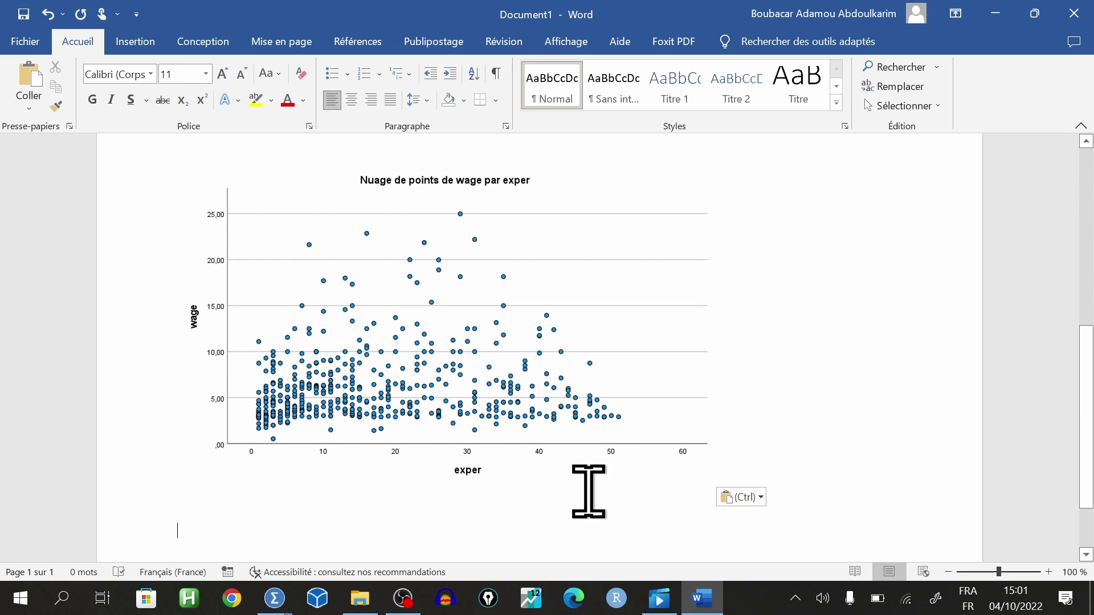
scroll(584, 444, "up", 6)
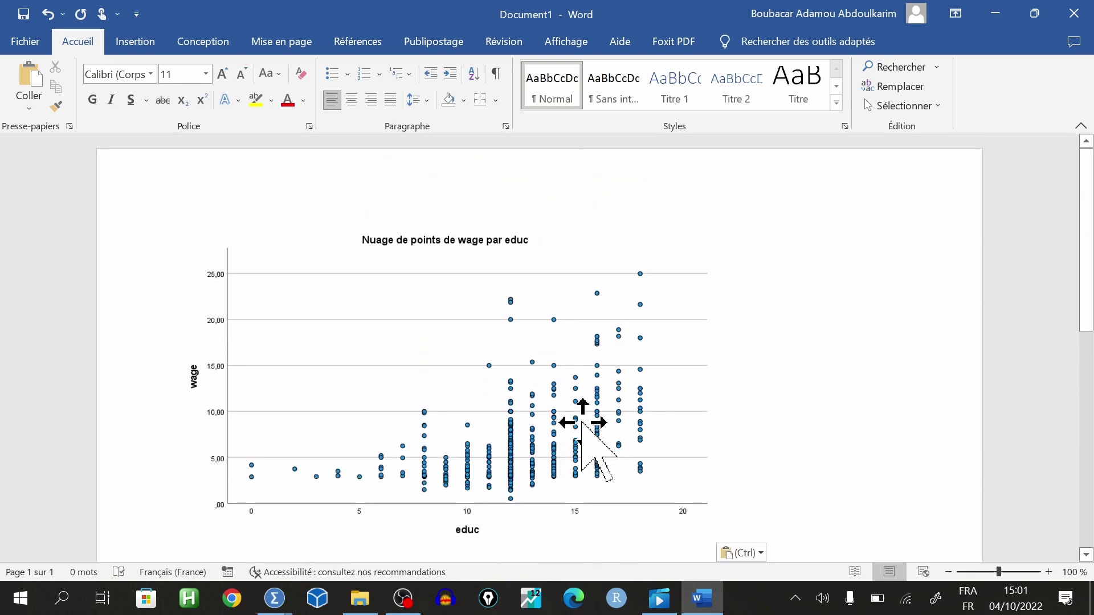
scroll(581, 423, "down", 5)
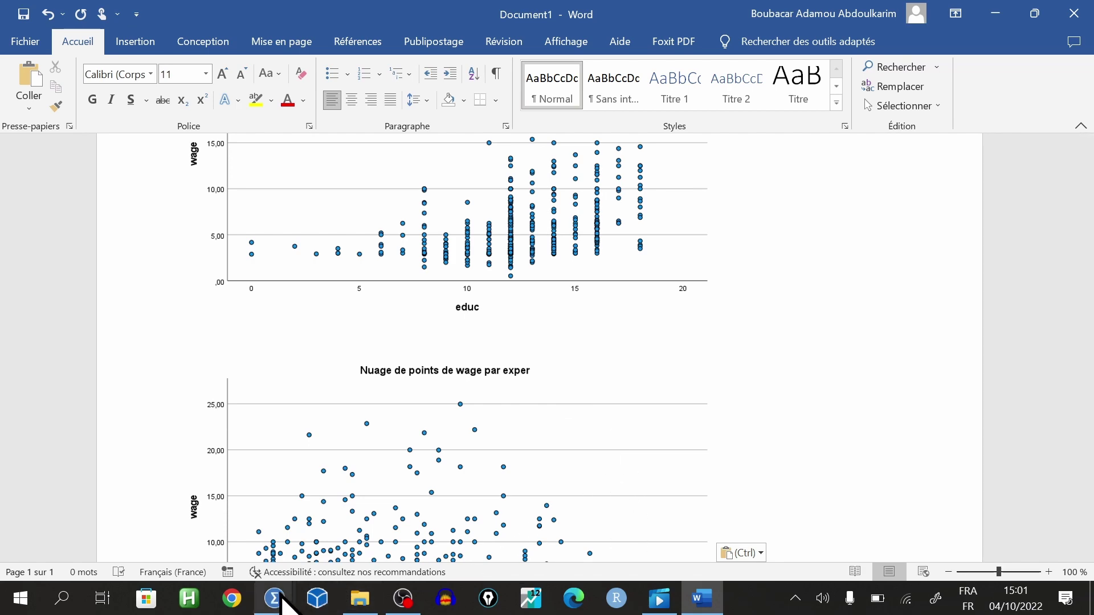
Switch to the SPSS data editor and open the bivariate correlation analysis
mouse_move(276, 605)
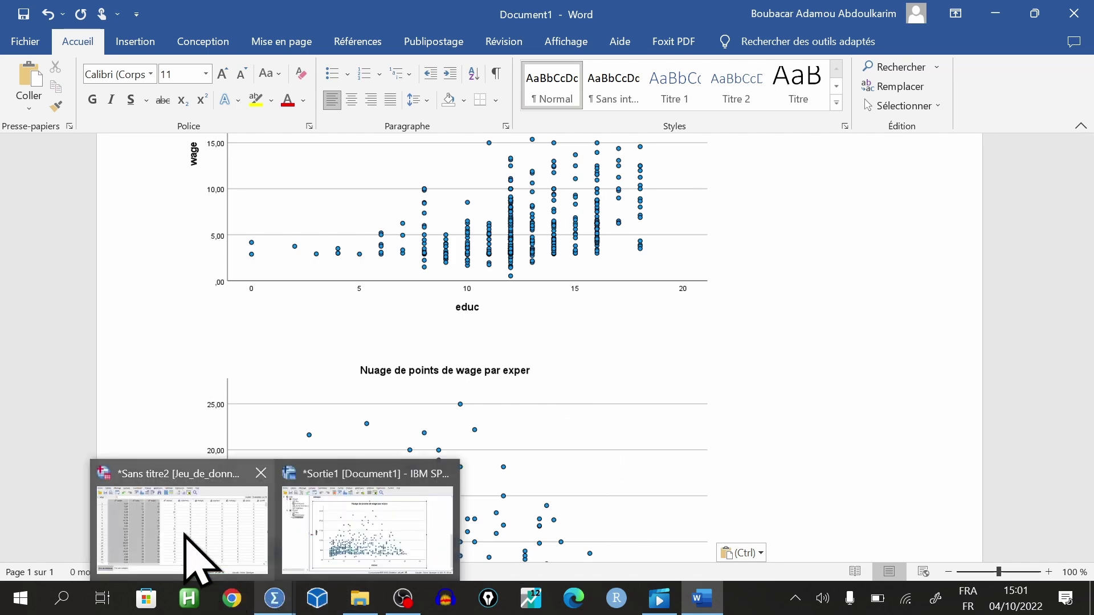
left_click(190, 537)
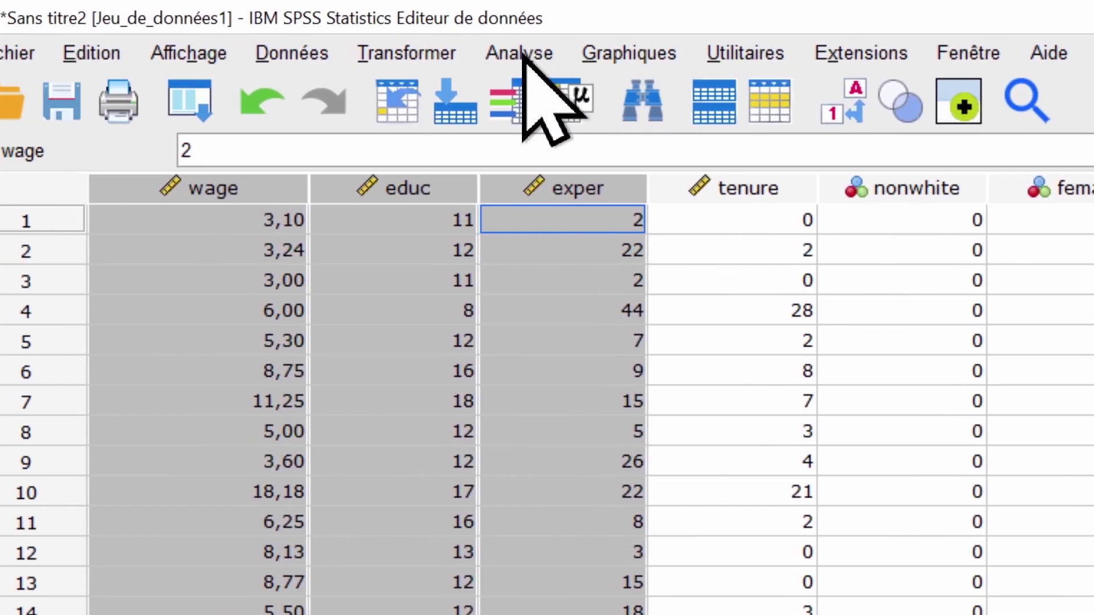
left_click(523, 53)
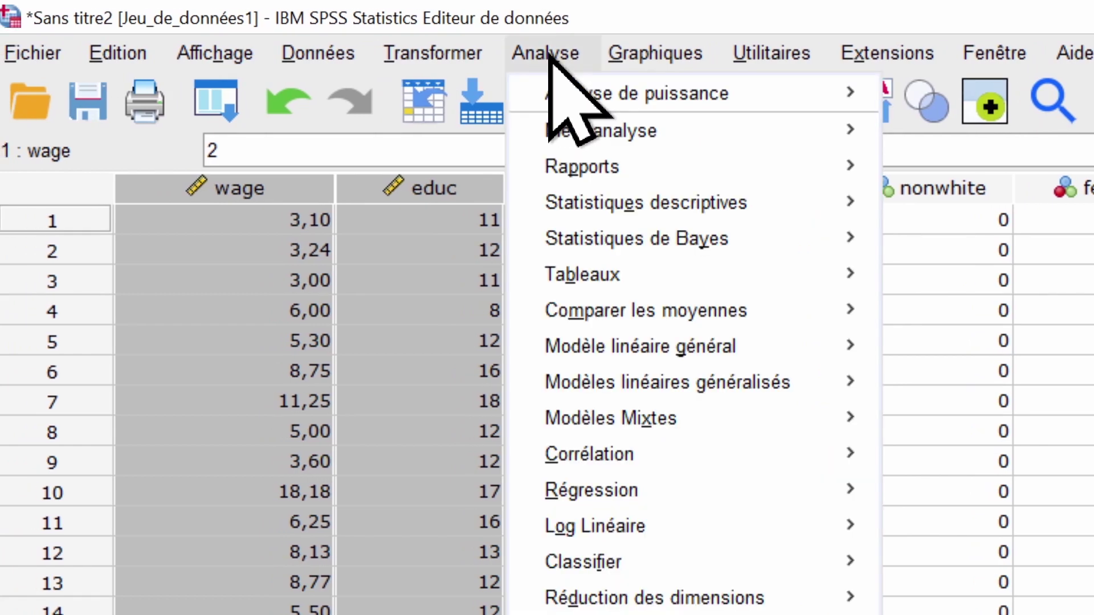
mouse_move(587, 450)
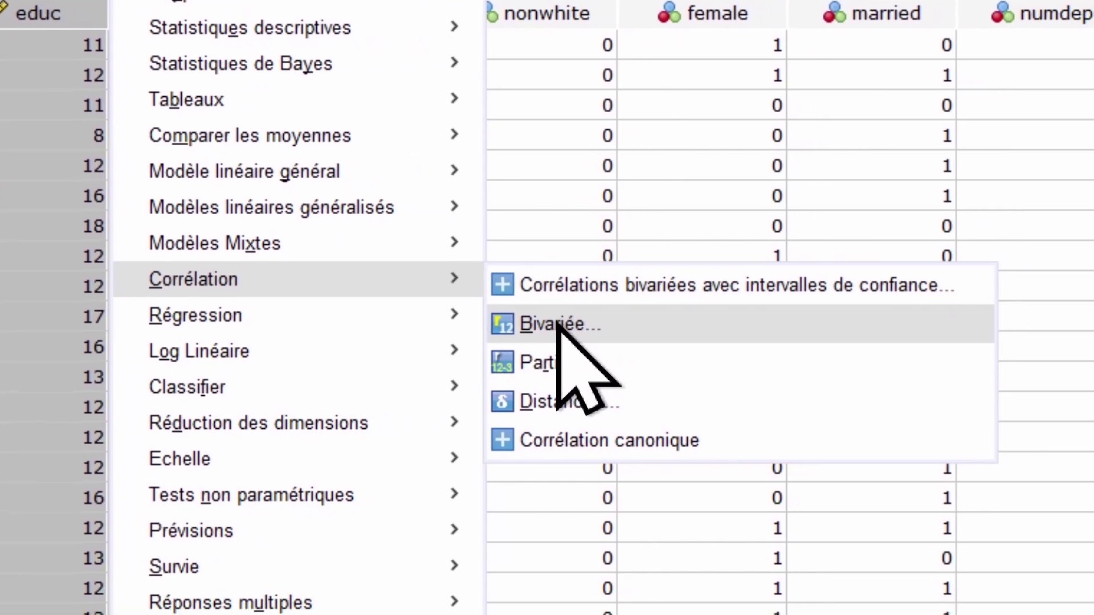
left_click(548, 313)
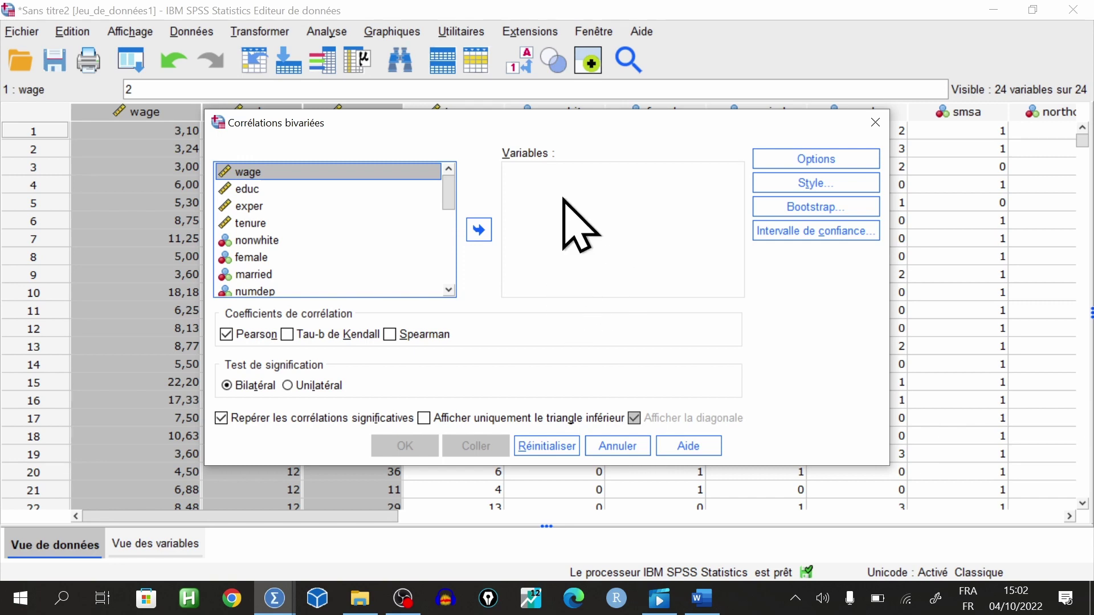
Add wage, educ and exper as the variables of the bivariate correlation
left_click(630, 171)
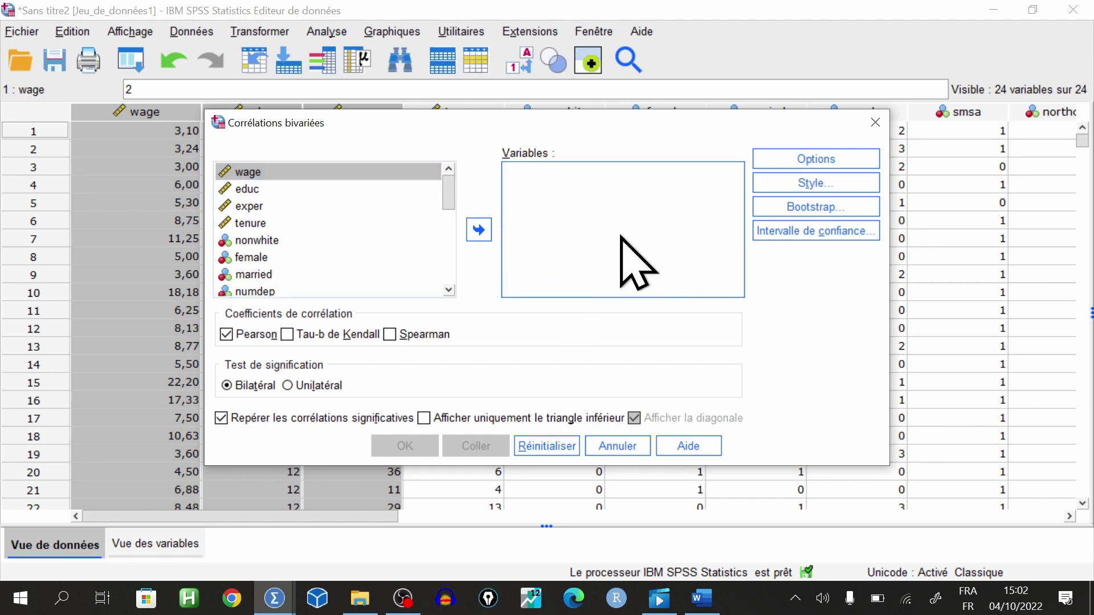
left_click(389, 177)
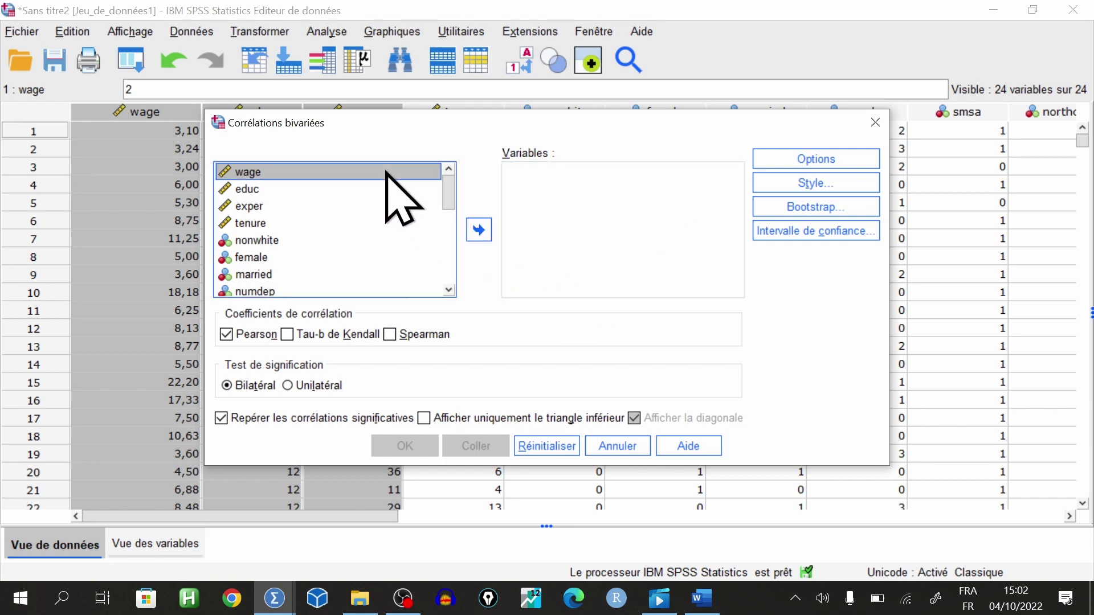
left_click(488, 239)
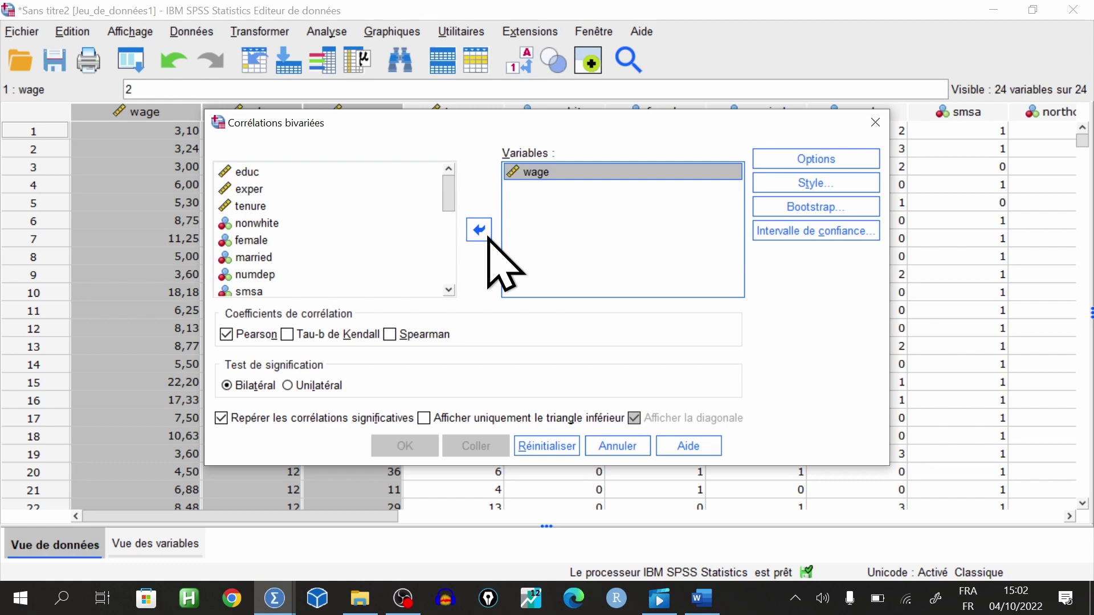
left_click(287, 171)
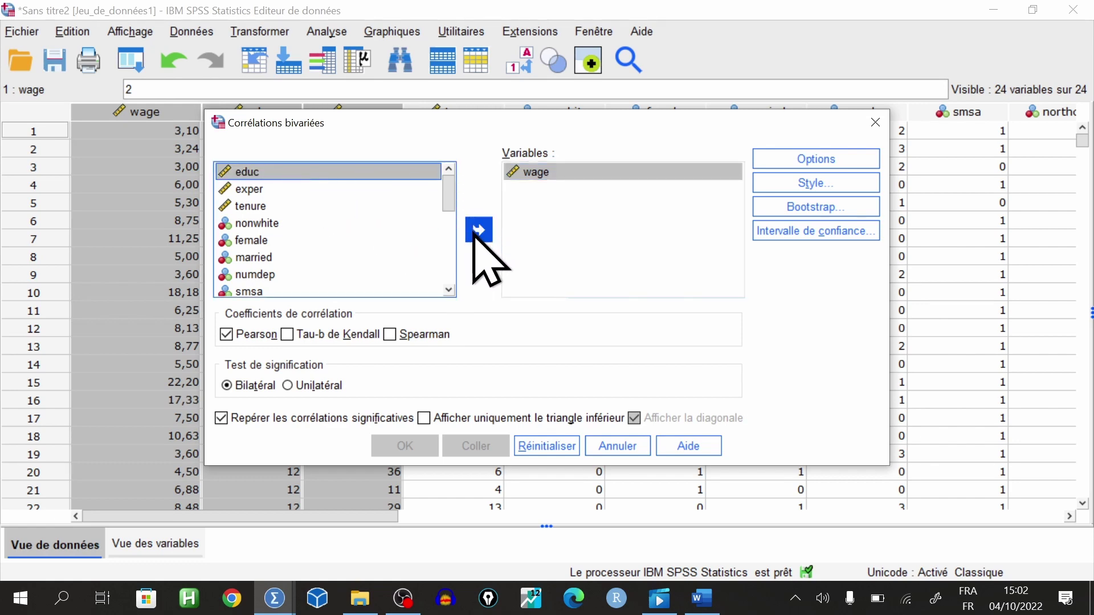
left_click(478, 230)
left_click(288, 174)
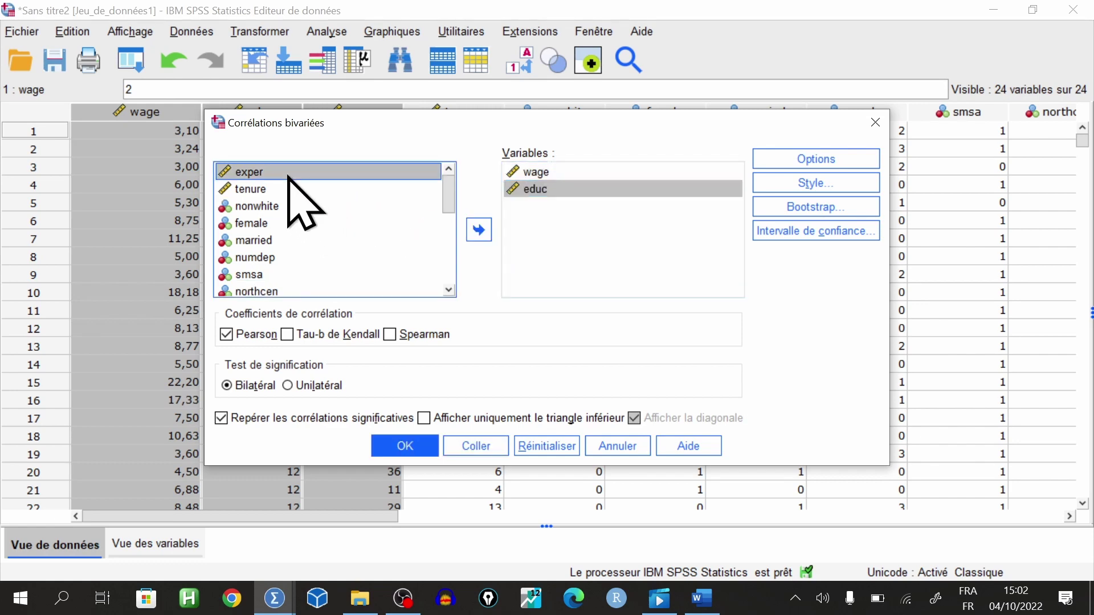
left_click(478, 230)
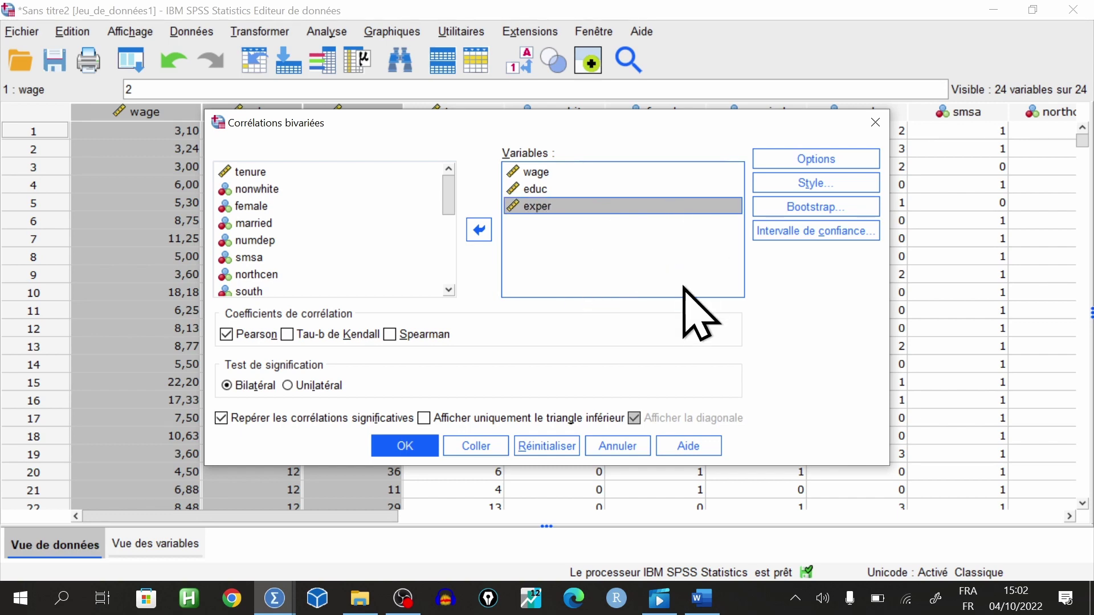
Request means and standard deviations plus a 95% confidence interval for the correlations, and run the Pearson analysis
left_click(816, 161)
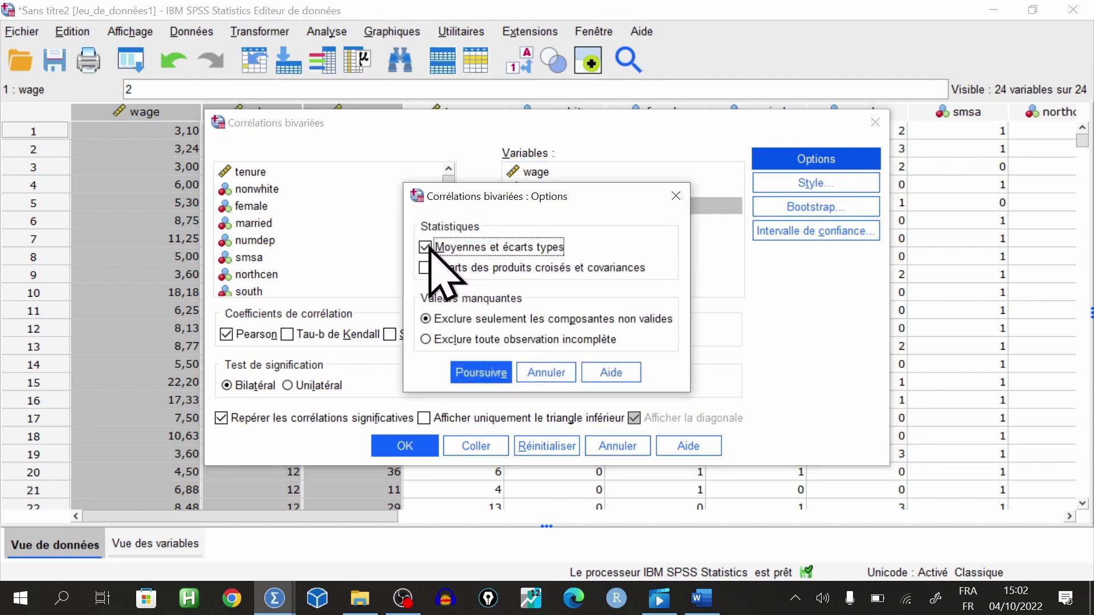
left_click(483, 373)
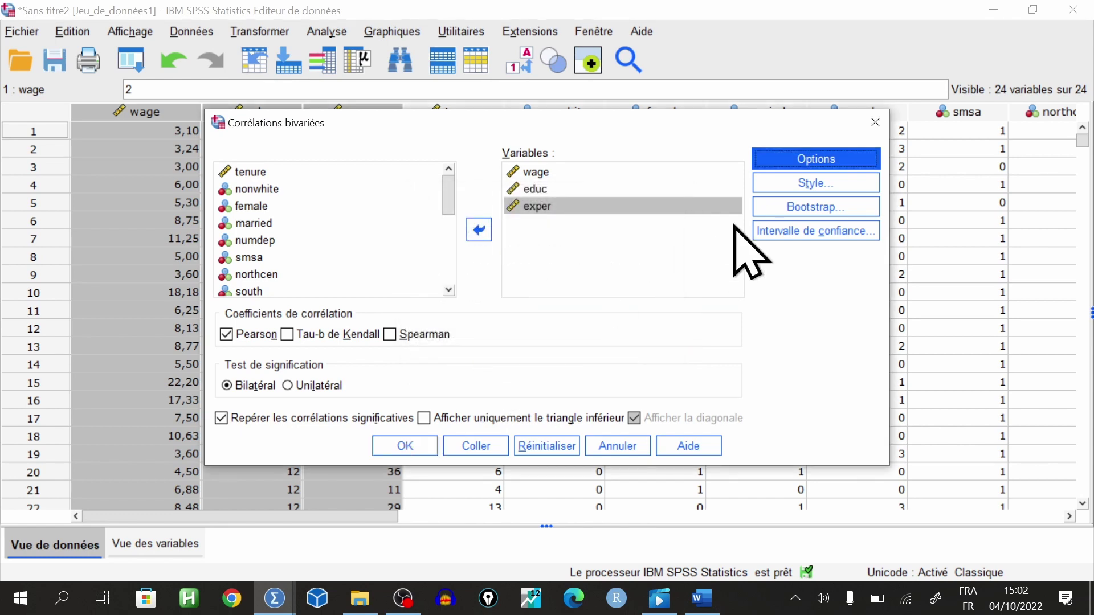
left_click(787, 242)
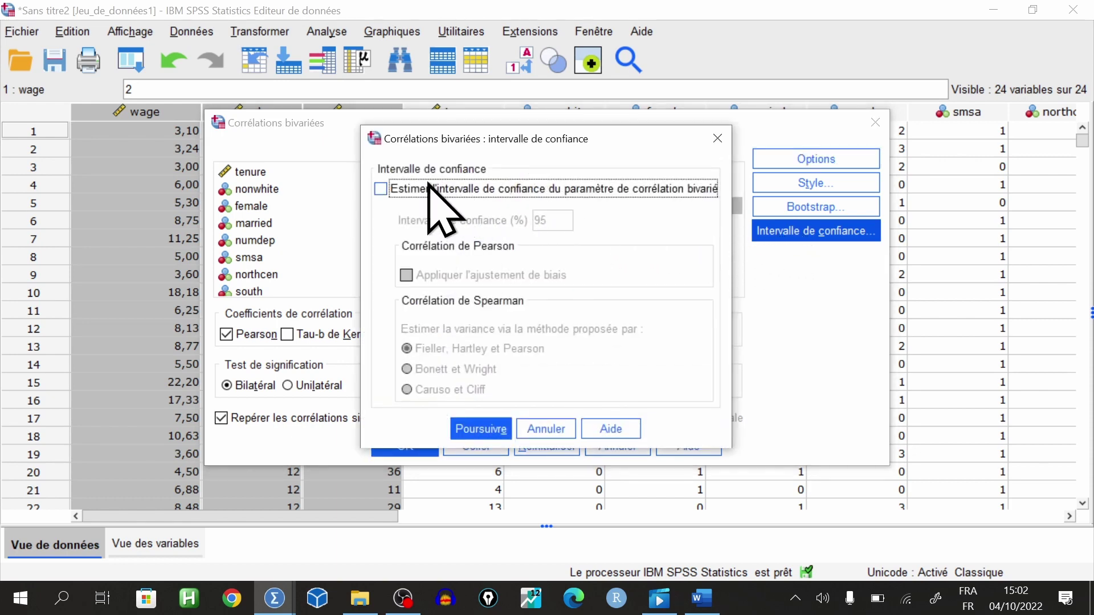
left_click(380, 189)
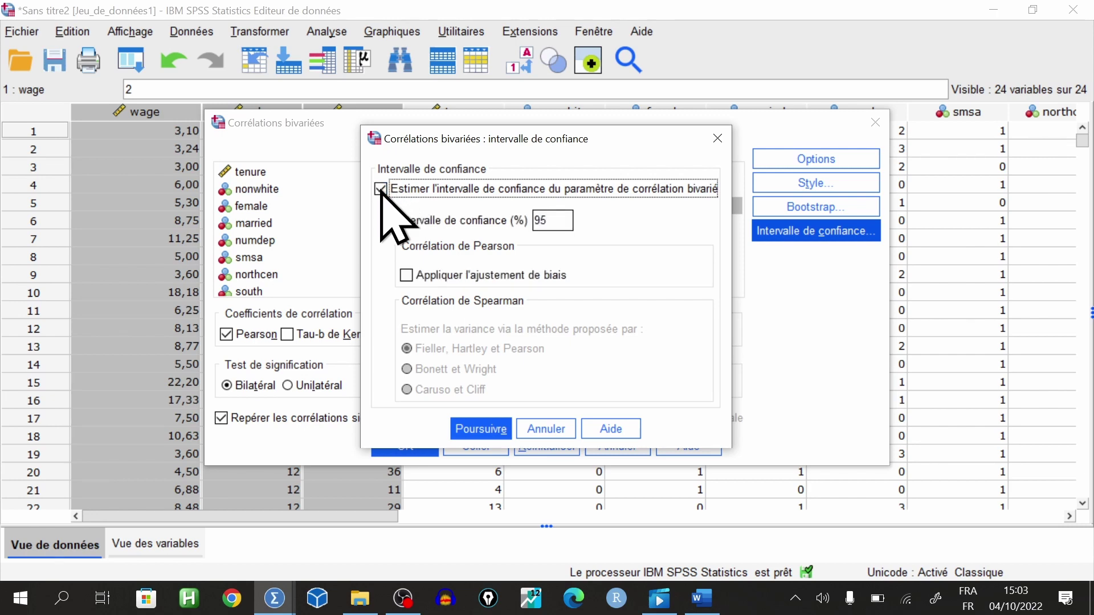
left_click(480, 430)
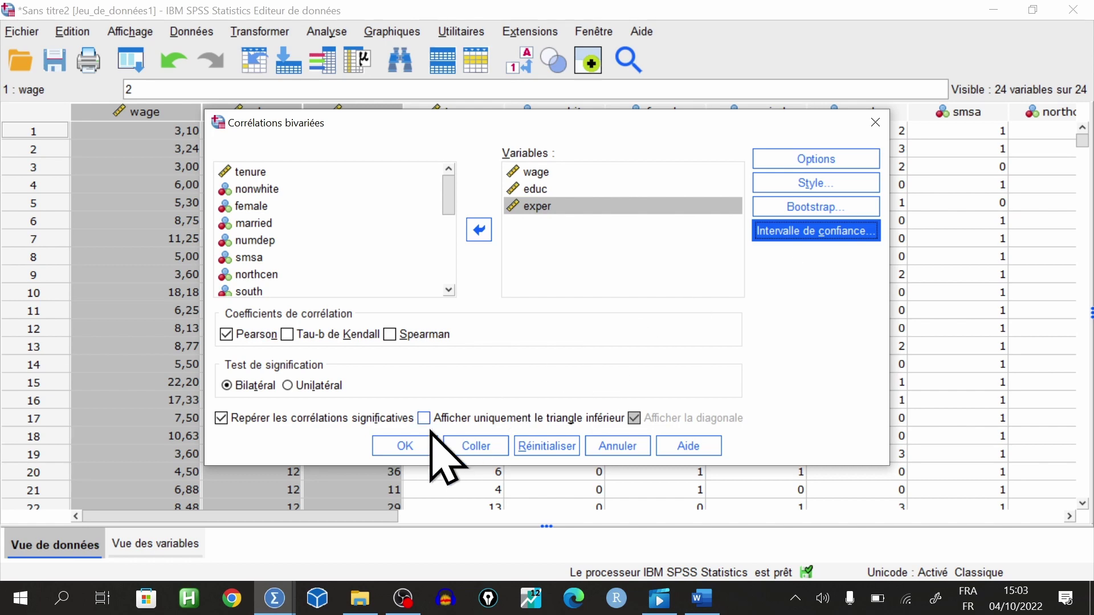
left_click(405, 445)
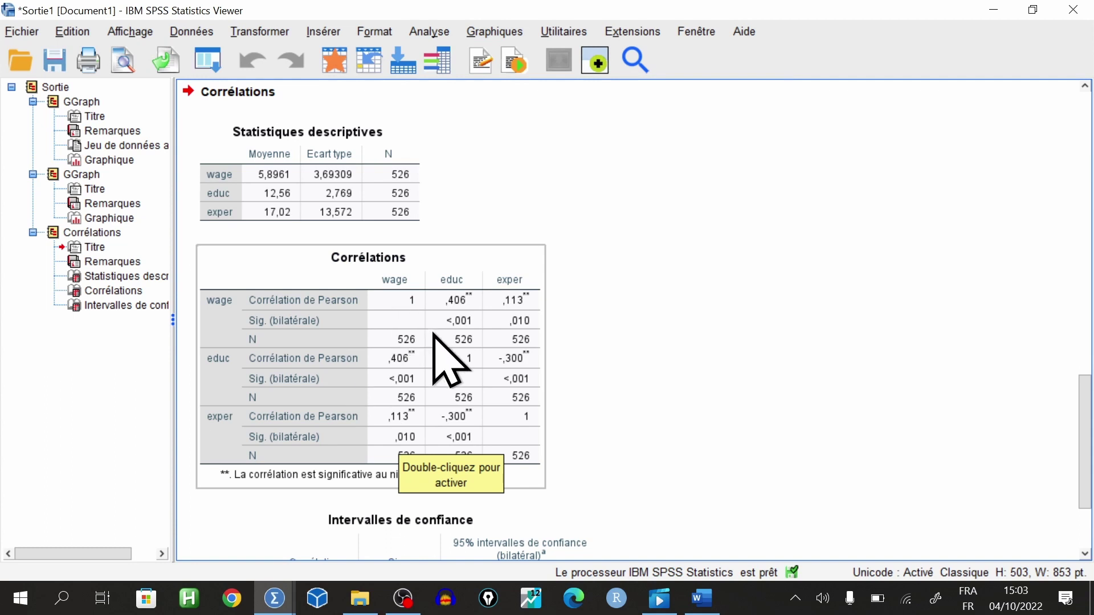
Examine the descriptive statistics table and the Pearson correlations and significance levels between wage, educ and exper
left_click(421, 193)
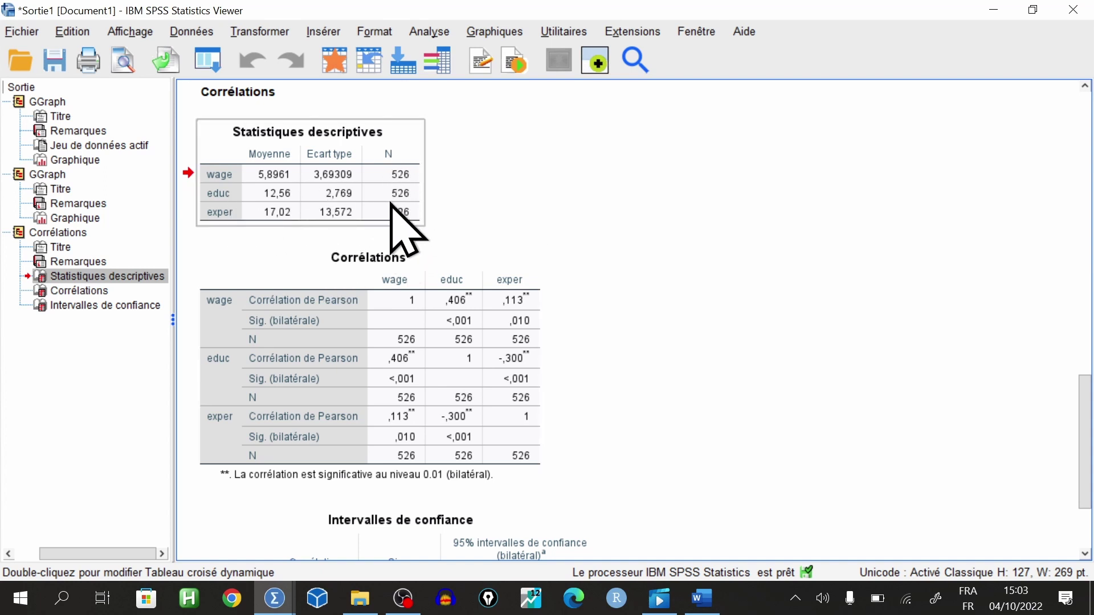
left_click(304, 298)
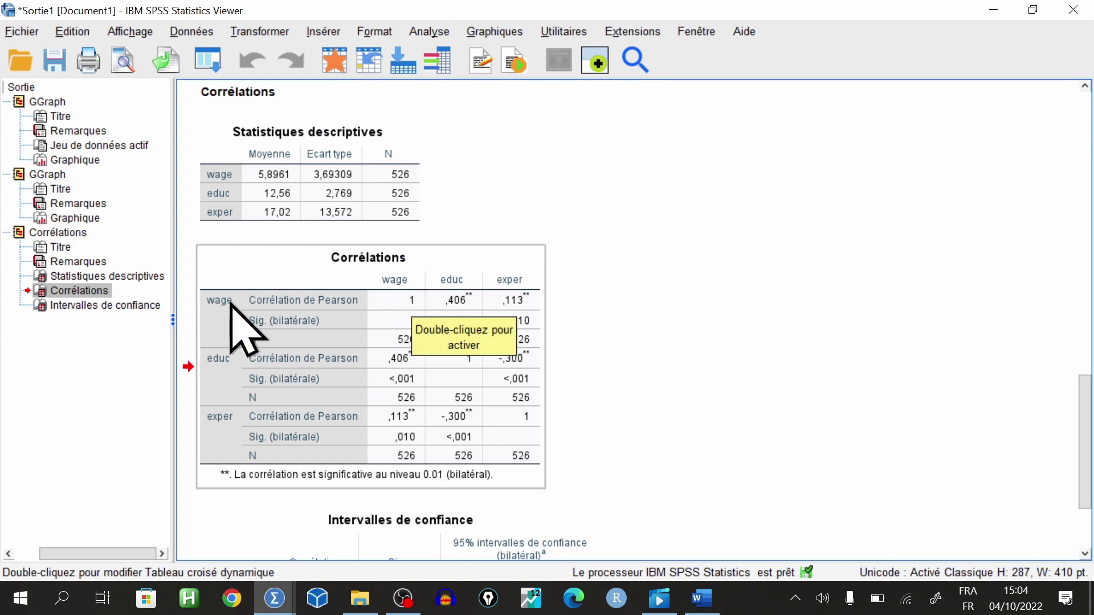
double_click(455, 299)
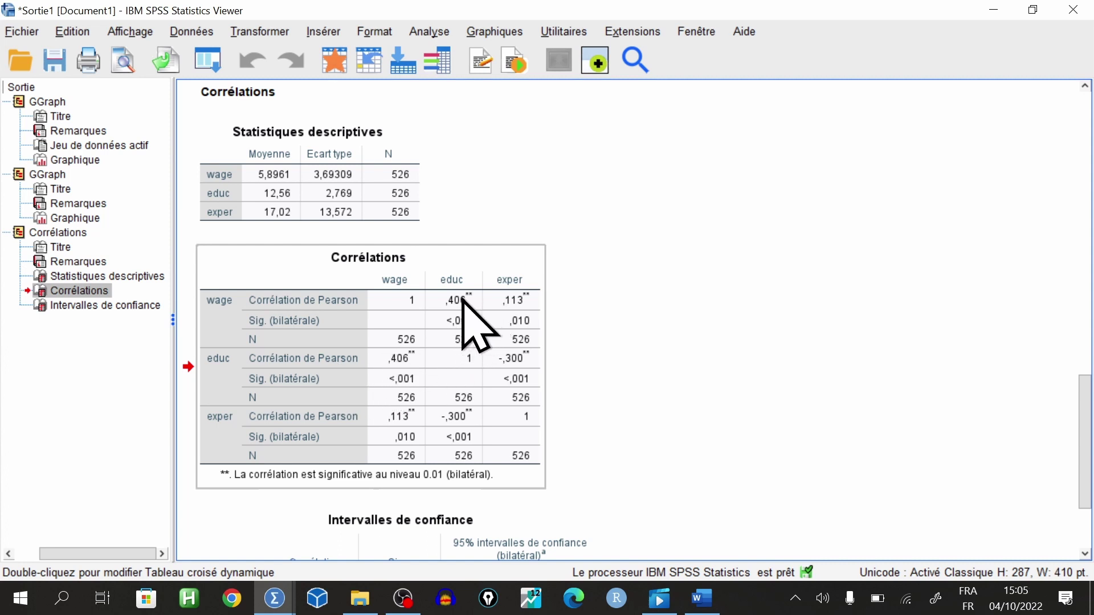
left_click_drag(462, 302, 572, 326)
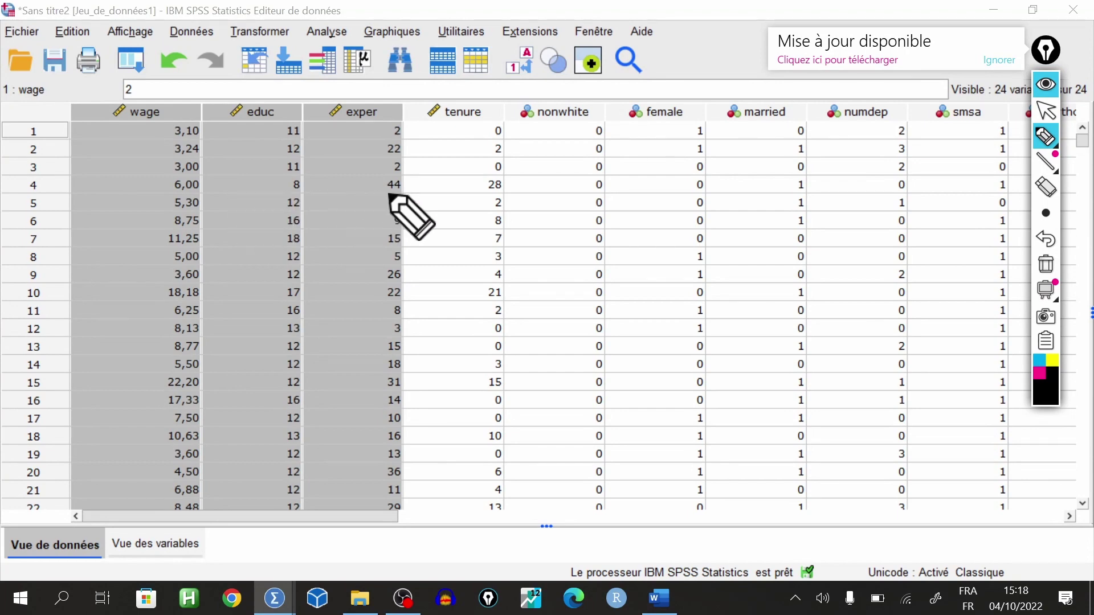
Handwrite the simple regression equation wage = c + α1·educ over the data sheet and open the annotation tool's options
mouse_move(520, 220)
left_mouse_down()
mouse_move(569, 237)
mouse_move(685, 220)
left_mouse_up()
left_click_drag(655, 233, 685, 232)
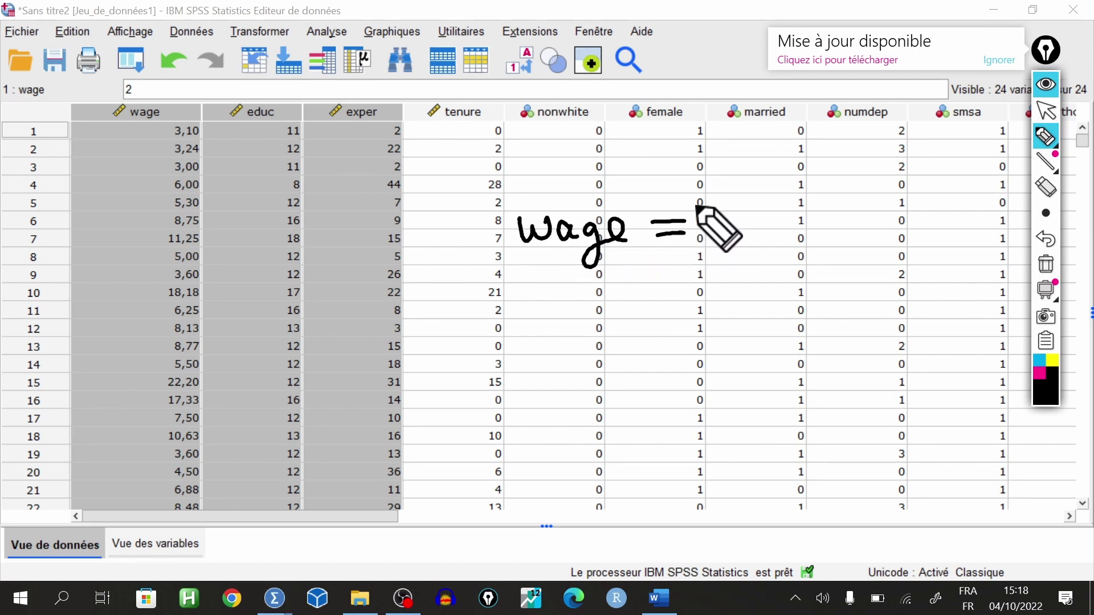
left_click_drag(751, 215, 750, 232)
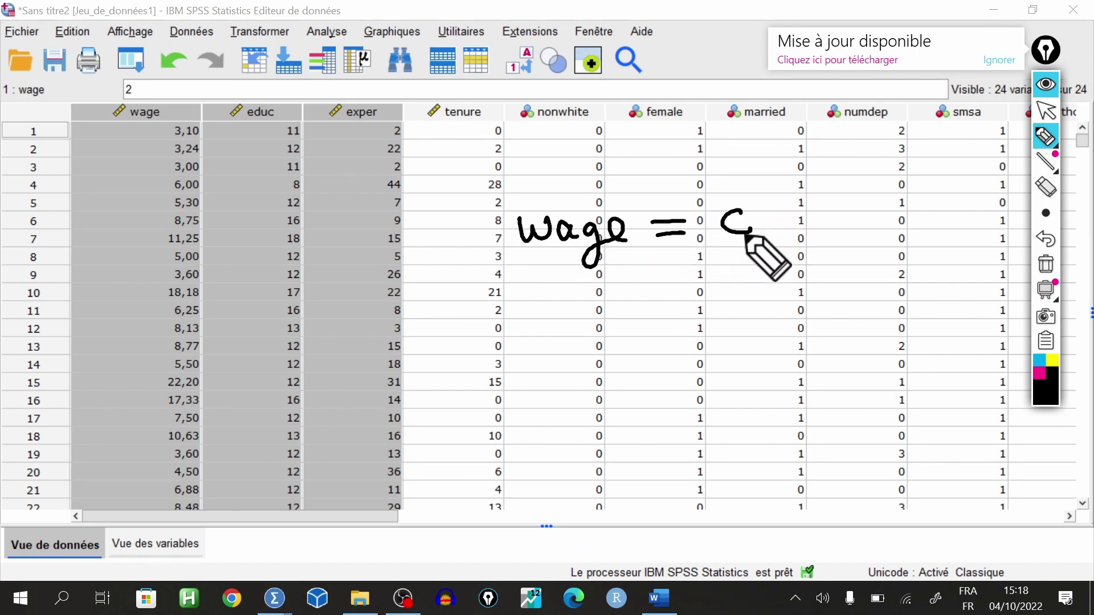
mouse_move(779, 222)
left_mouse_down()
mouse_move(803, 220)
mouse_move(794, 235)
left_mouse_up()
mouse_move(839, 197)
left_mouse_down()
mouse_move(851, 250)
mouse_move(915, 225)
mouse_move(993, 228)
left_mouse_up()
left_click(870, 219)
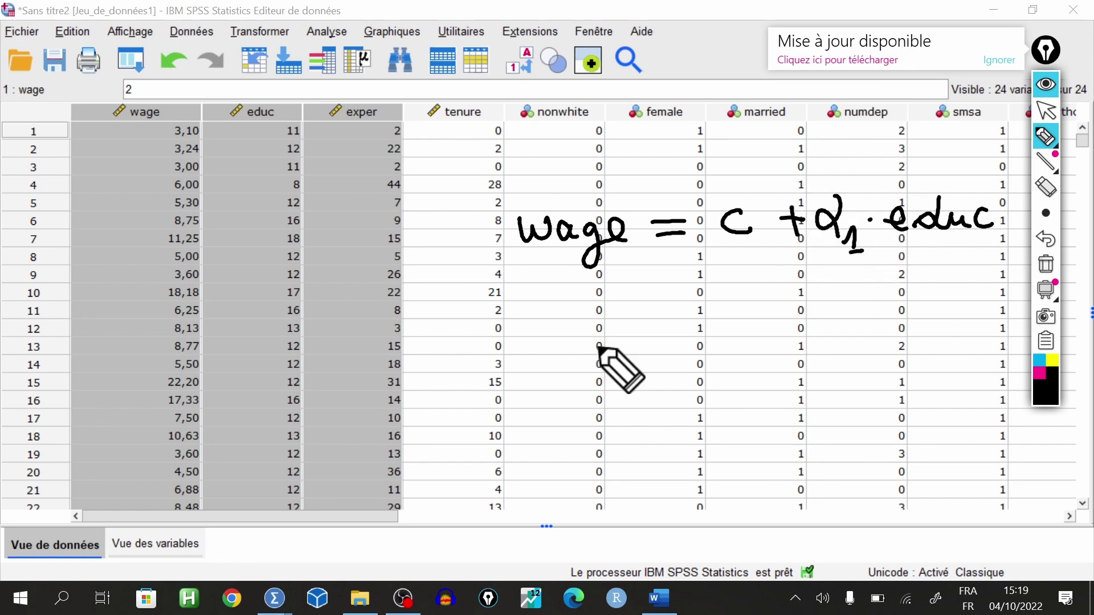
left_click(1045, 342)
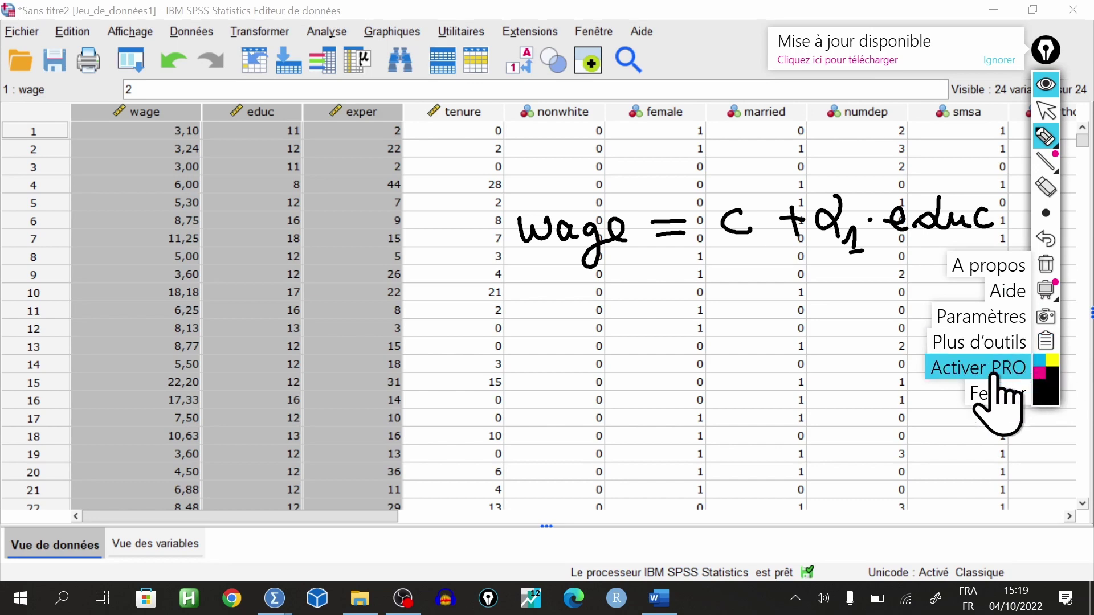
Close the annotation tool and open the linear regression setup for the wage data
left_click(999, 393)
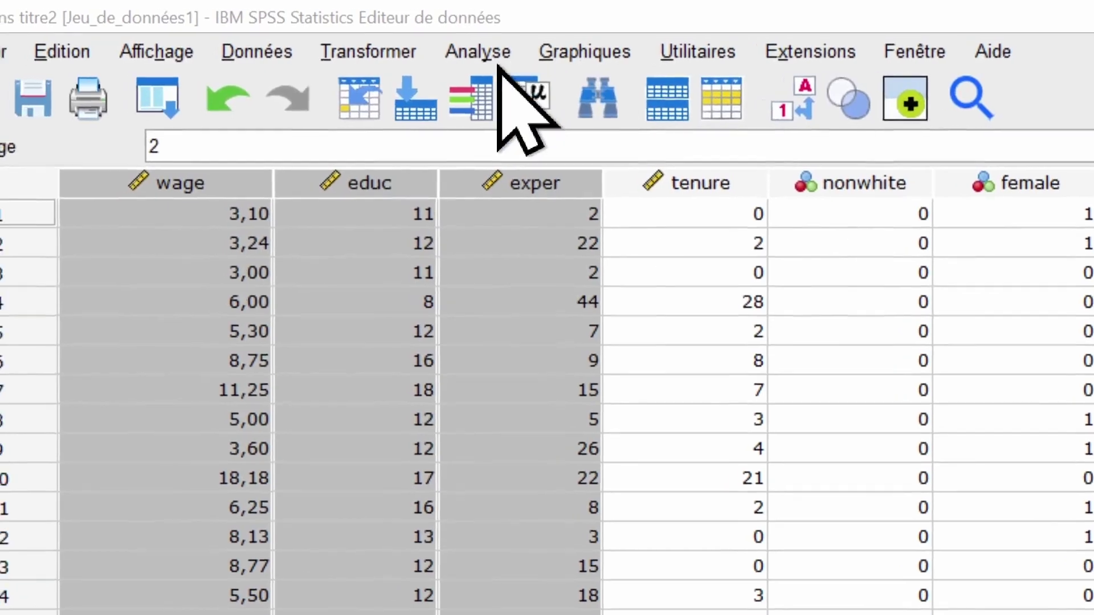
left_click(486, 52)
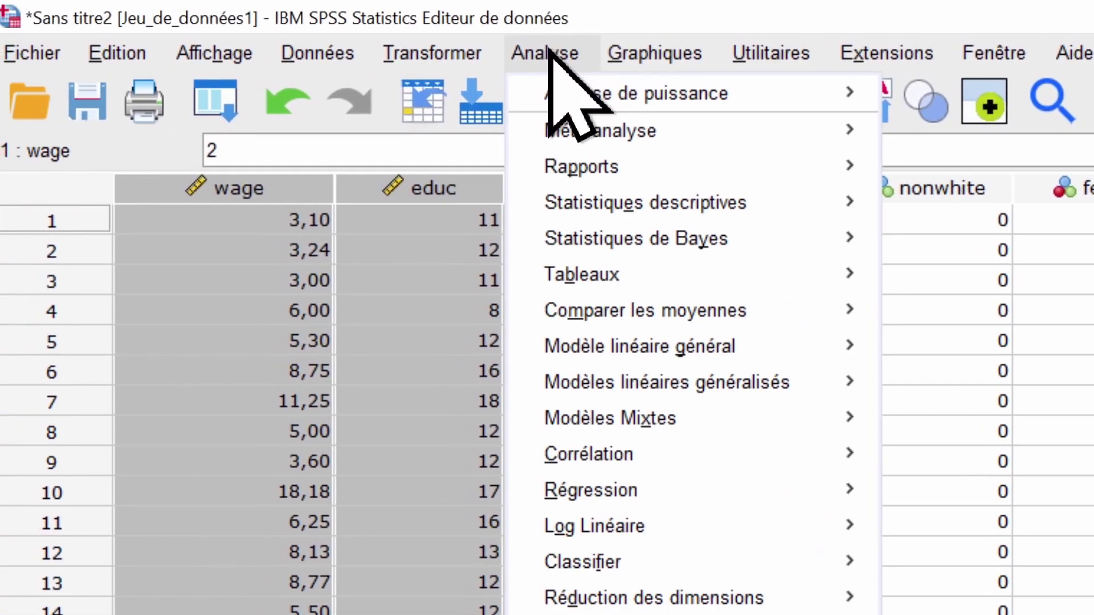
mouse_move(600, 317)
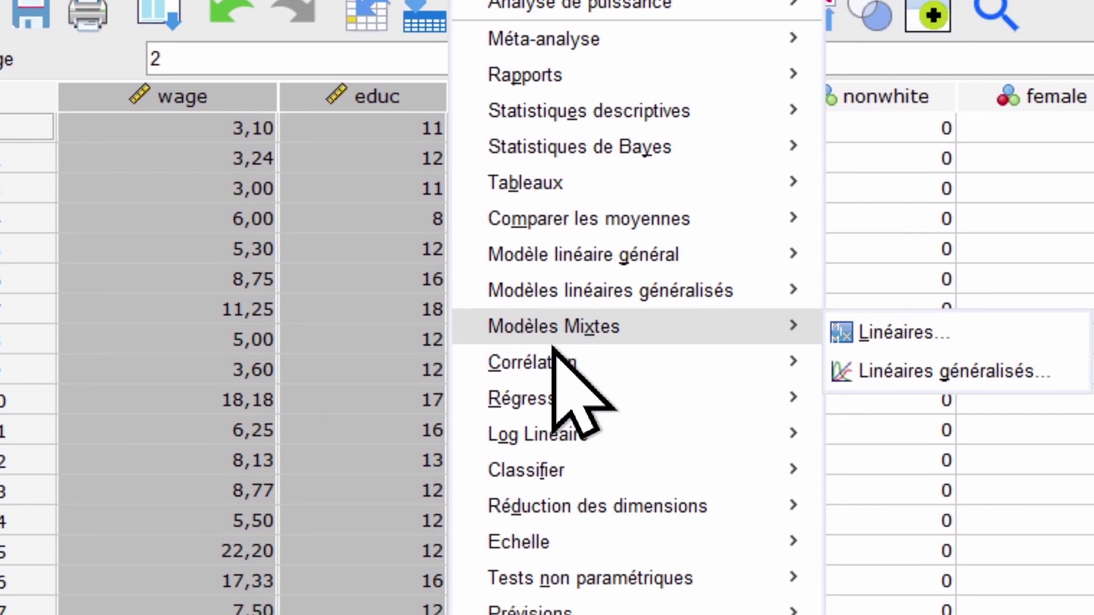
mouse_move(507, 465)
mouse_move(553, 333)
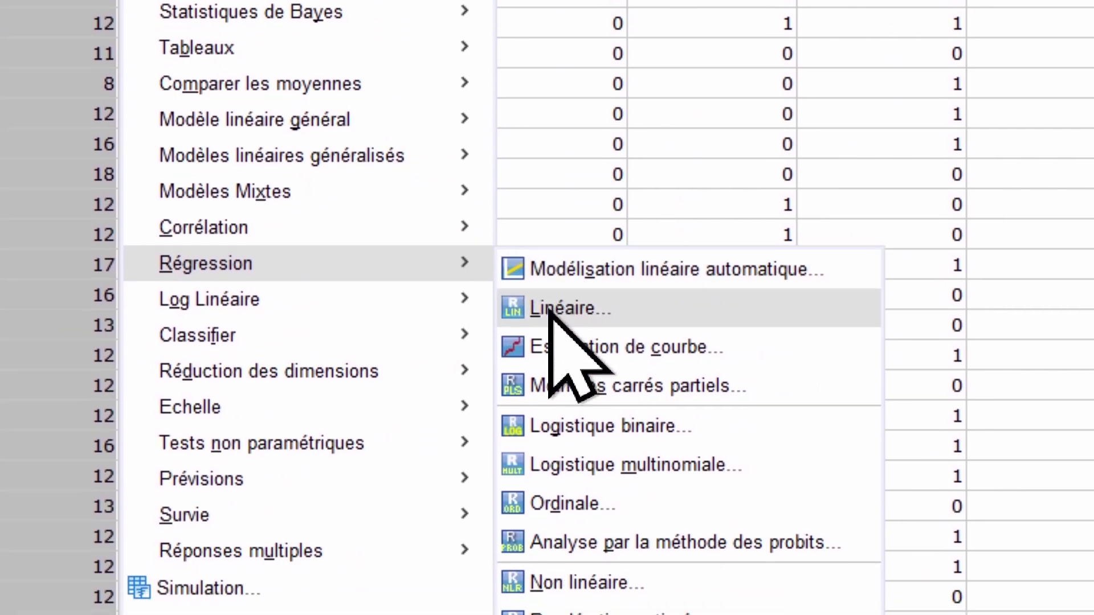
left_click(550, 310)
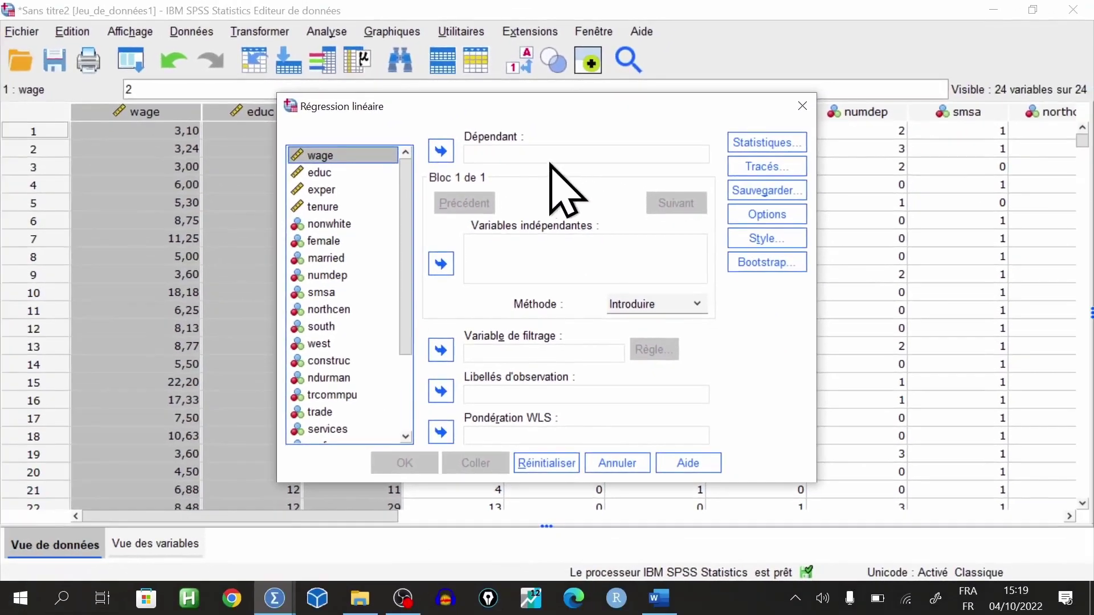
Set wage as the dependent variable and educ as the independent variable of the linear regression
left_click(486, 165)
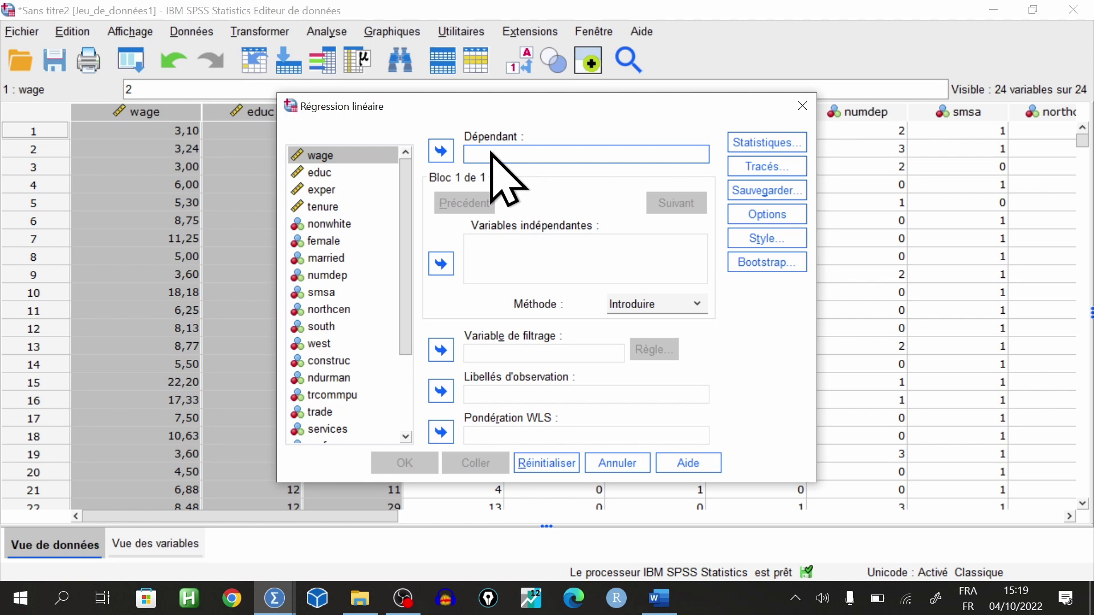
left_click(333, 157)
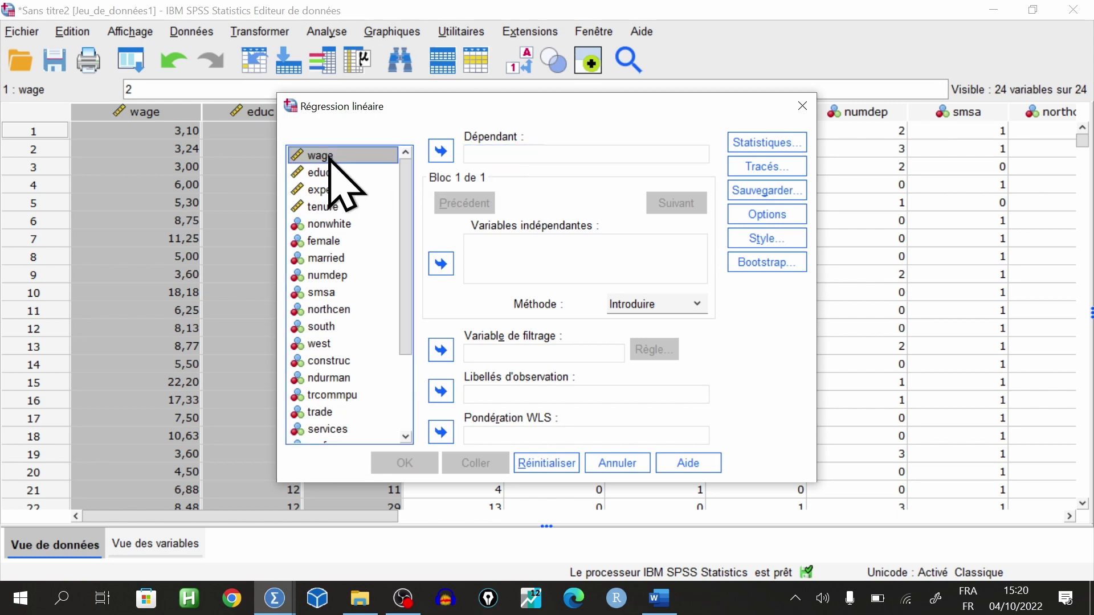
left_click(441, 151)
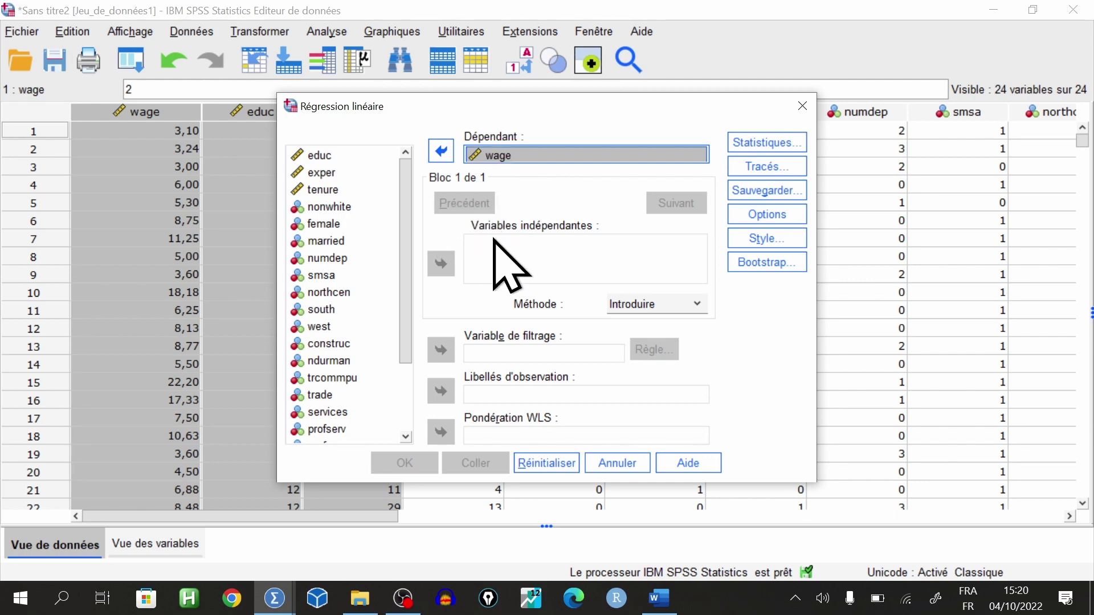
left_click(535, 257)
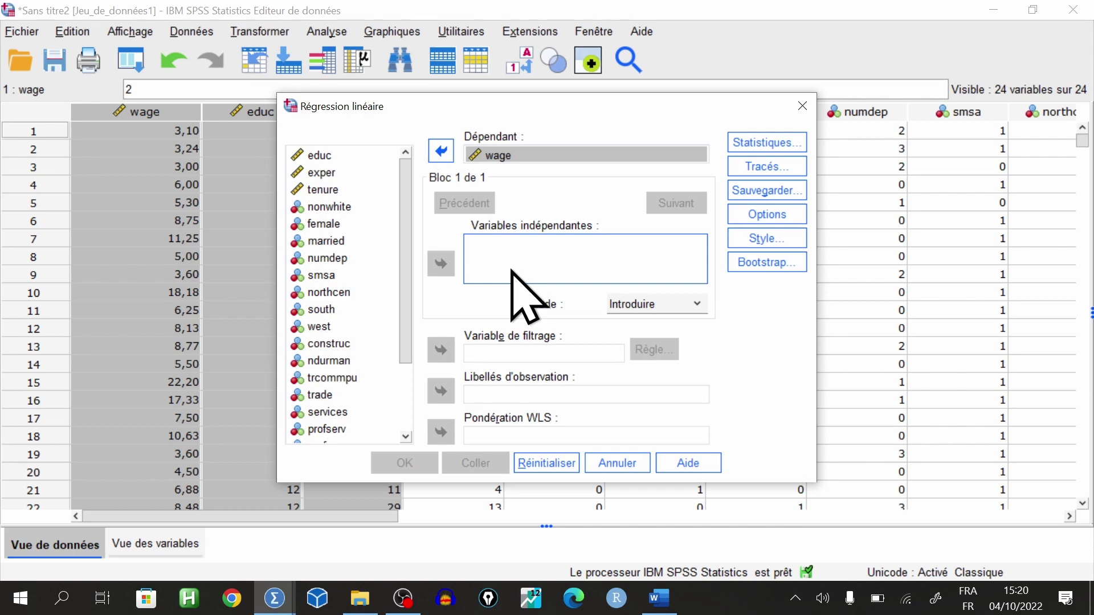
left_click(323, 159)
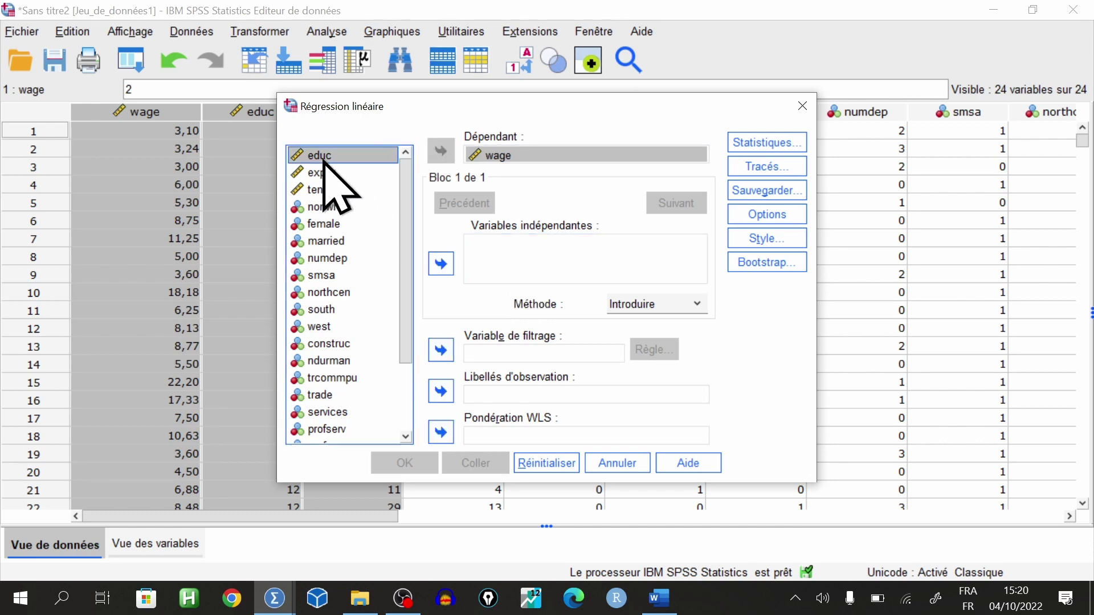
left_click(441, 263)
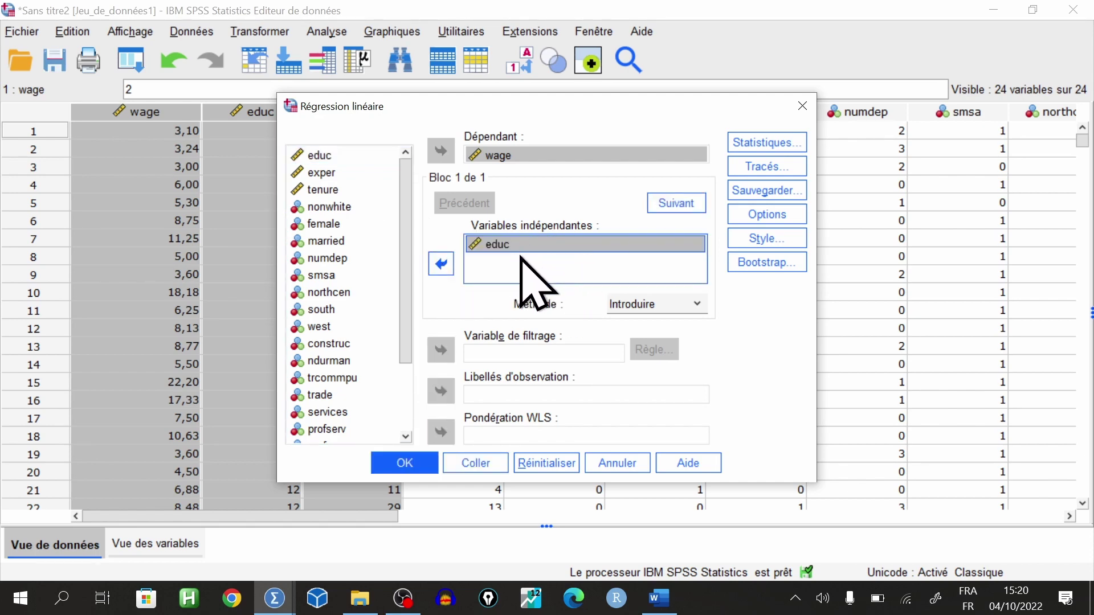
Accept the Estimations and Qualité de l'ajustement statistics and run the linear regression
left_click(762, 146)
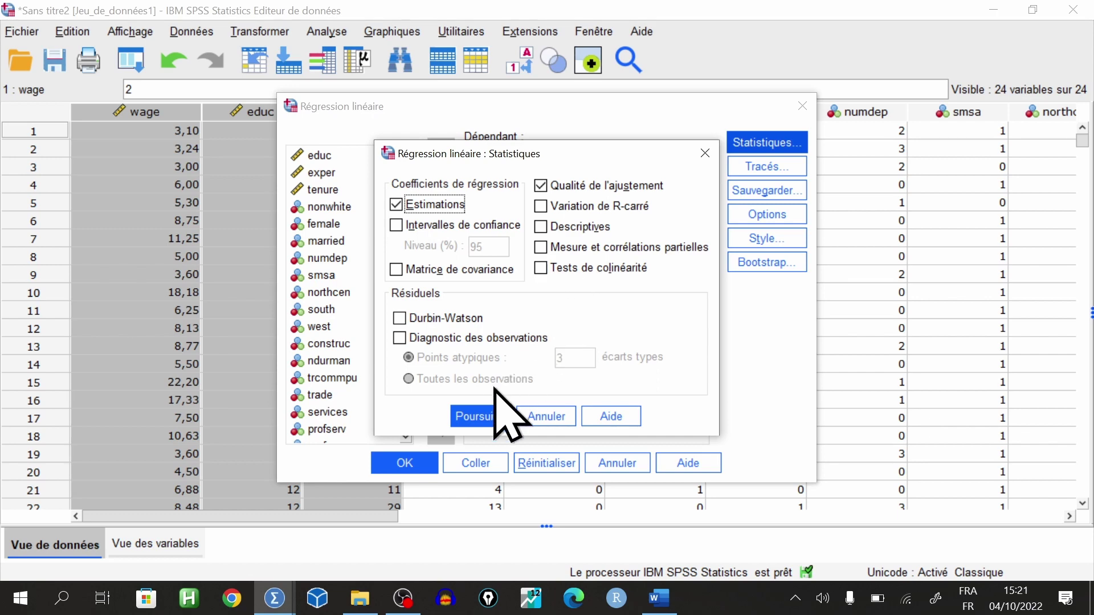
left_click(485, 418)
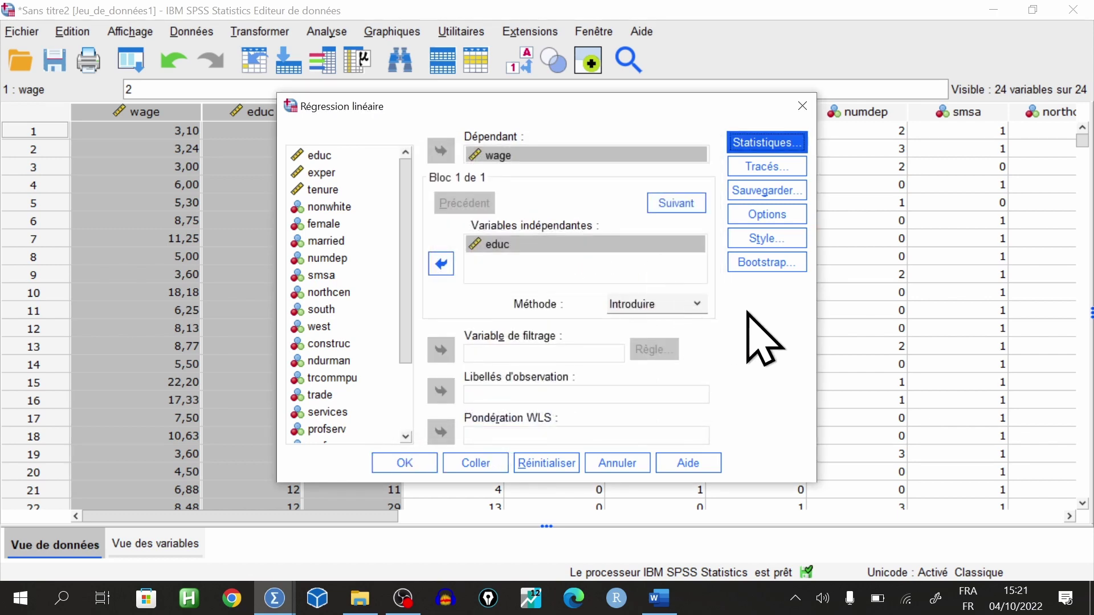
left_click(404, 463)
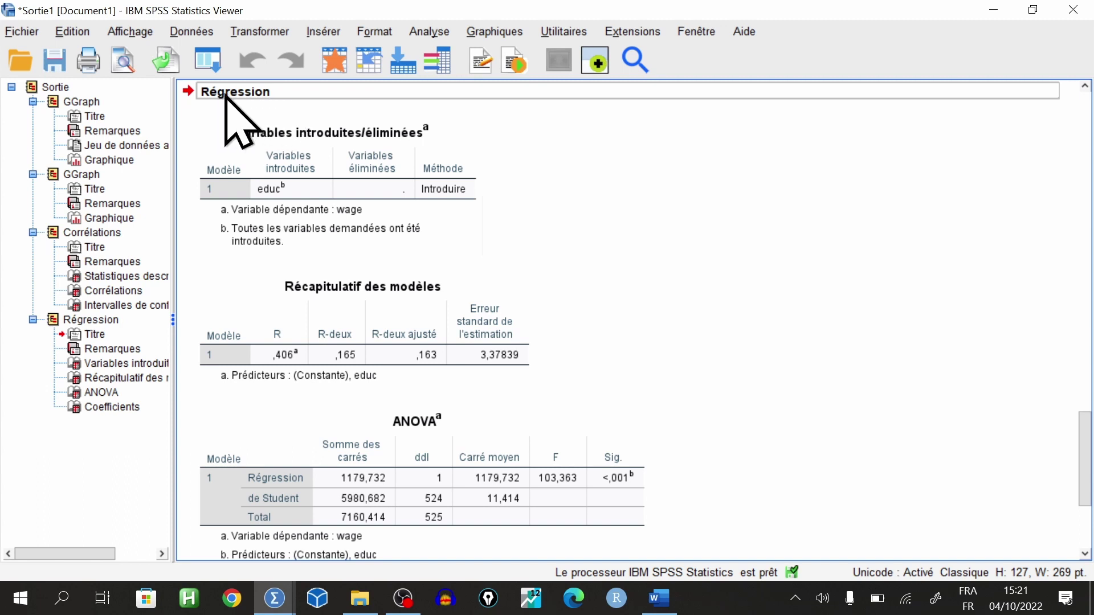
Examine the entered variables, model summary, ANOVA and coefficients tables of the regression of wage on educ
left_click(310, 230)
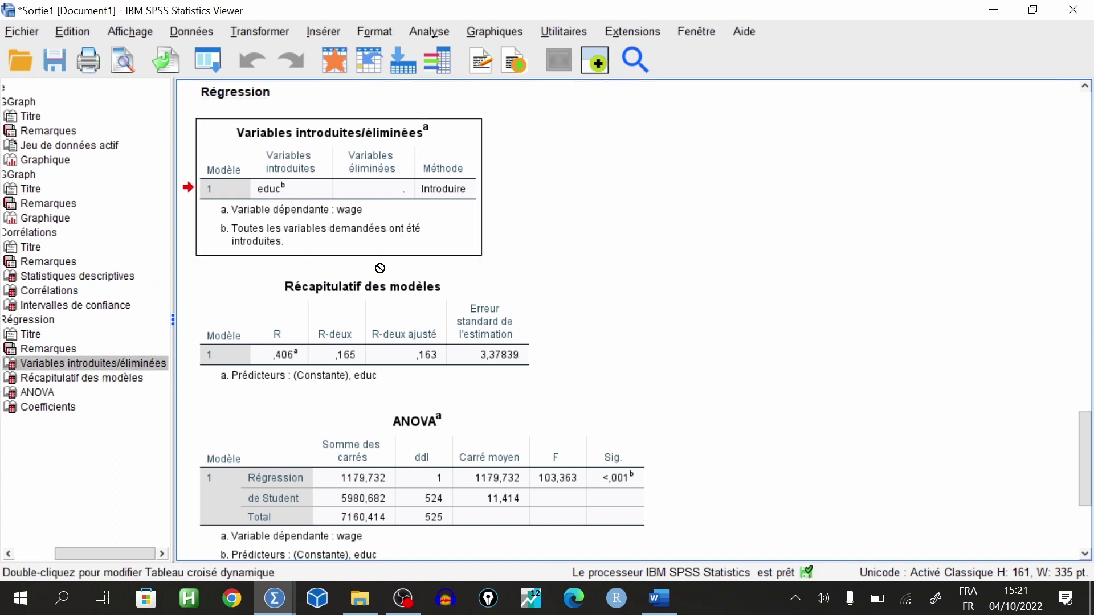
left_click(379, 336)
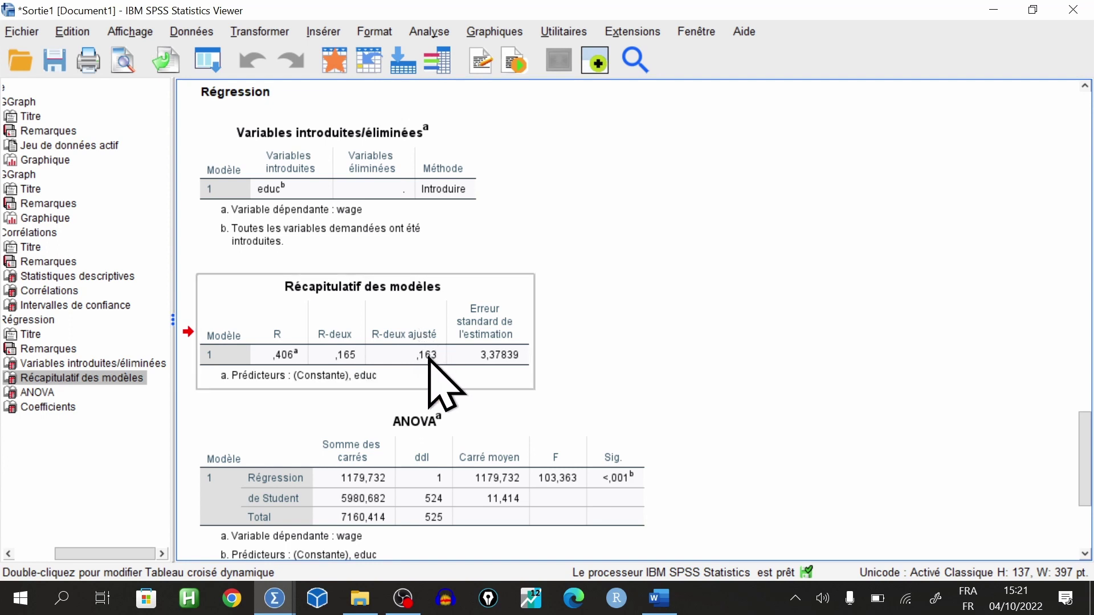
left_click_drag(429, 356, 669, 382)
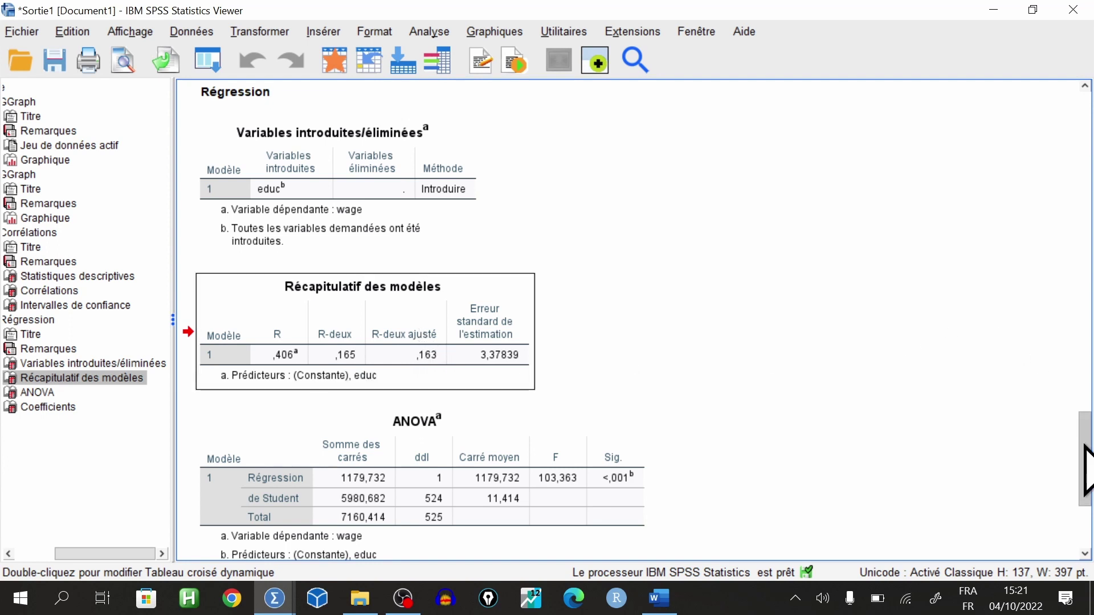
left_click_drag(1084, 446, 1085, 500)
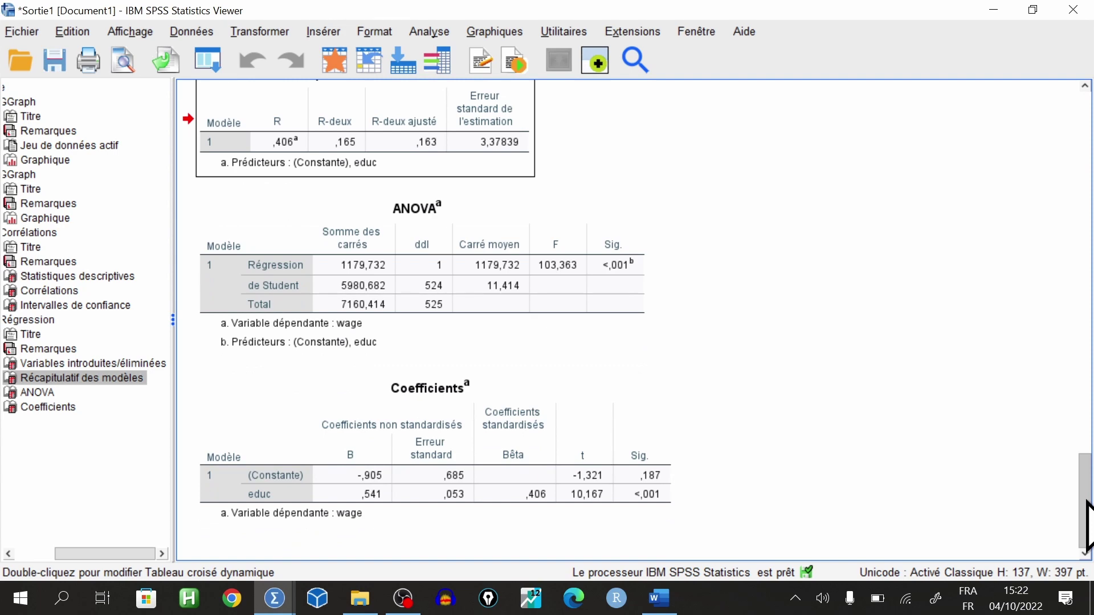
left_click(636, 294)
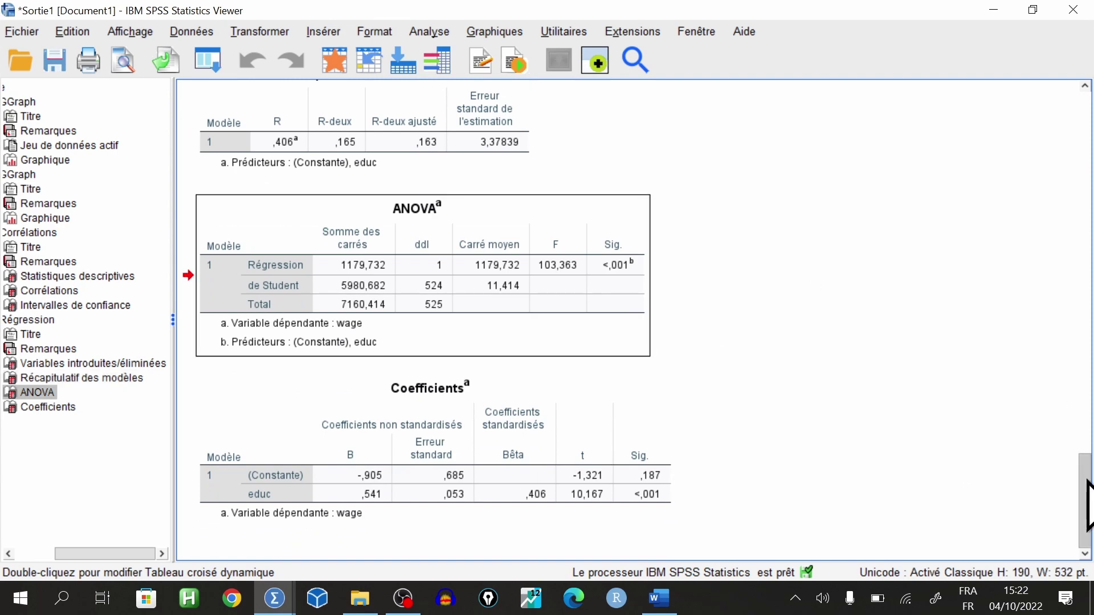
left_click_drag(1086, 482, 1072, 462)
left_click(484, 216)
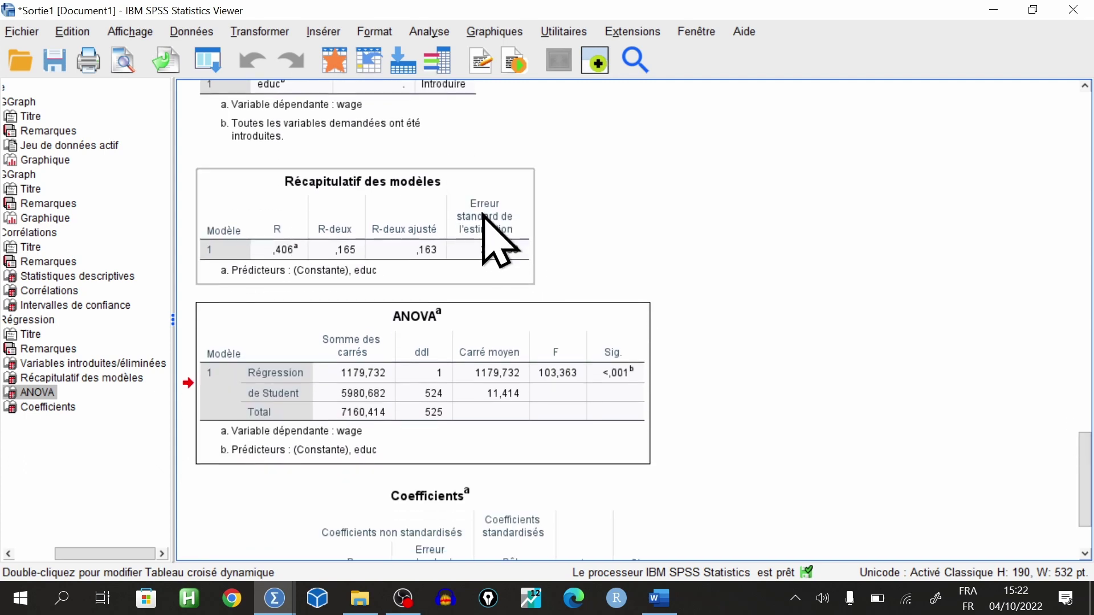
left_click(433, 378)
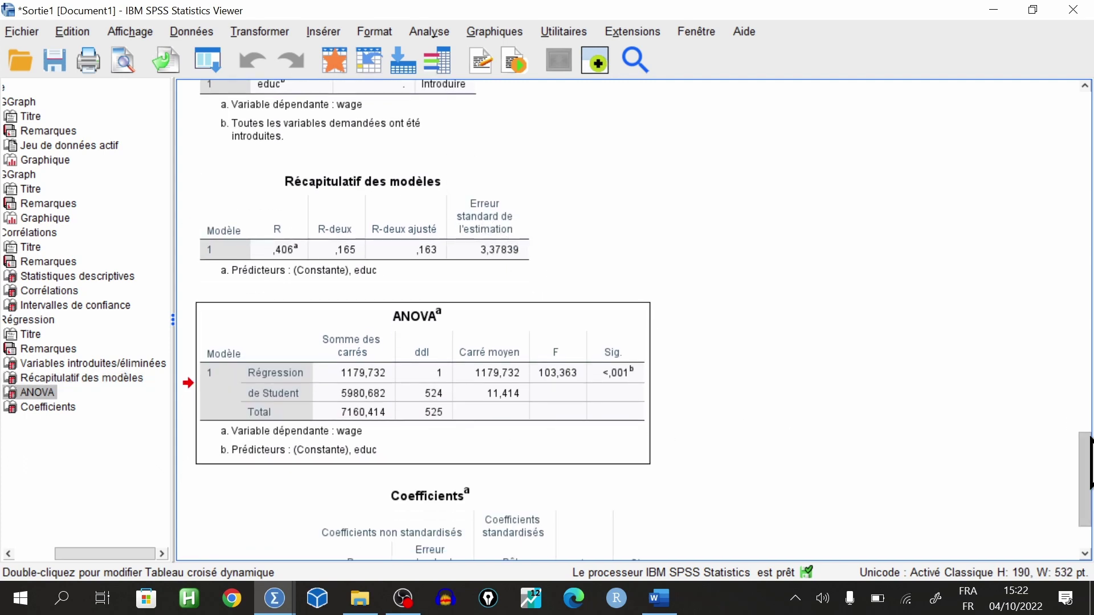
left_click_drag(1087, 484, 1088, 504)
left_click(544, 426)
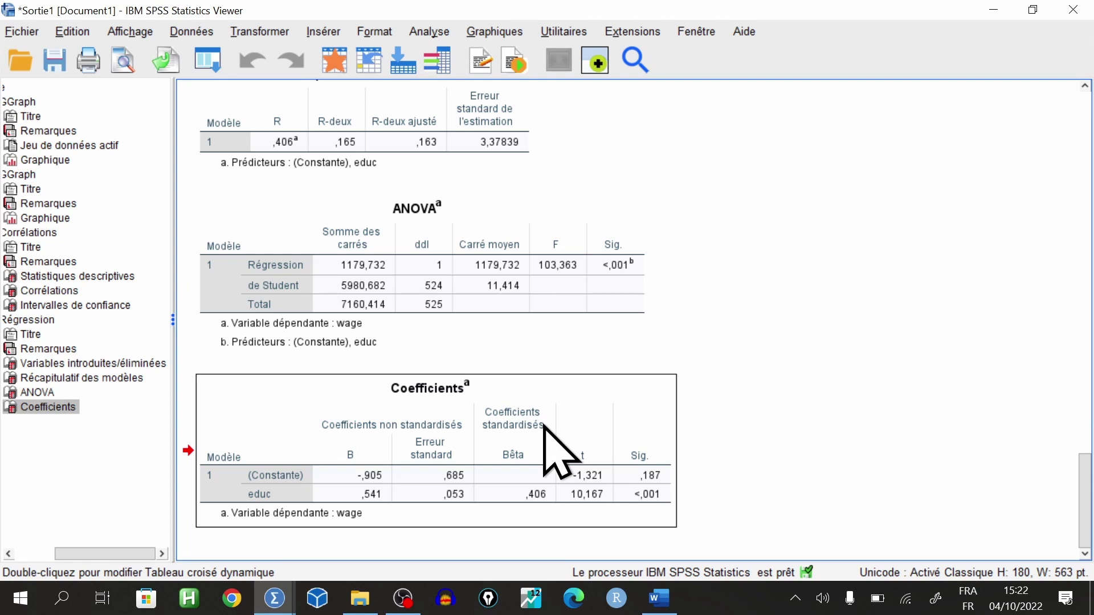
left_click(501, 174)
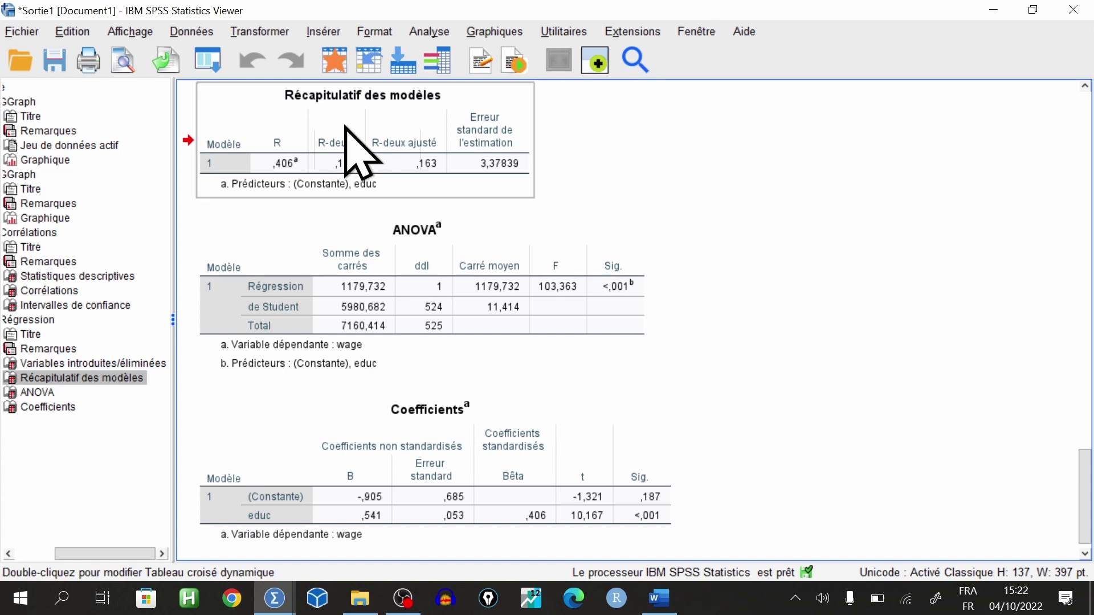
left_click(343, 302)
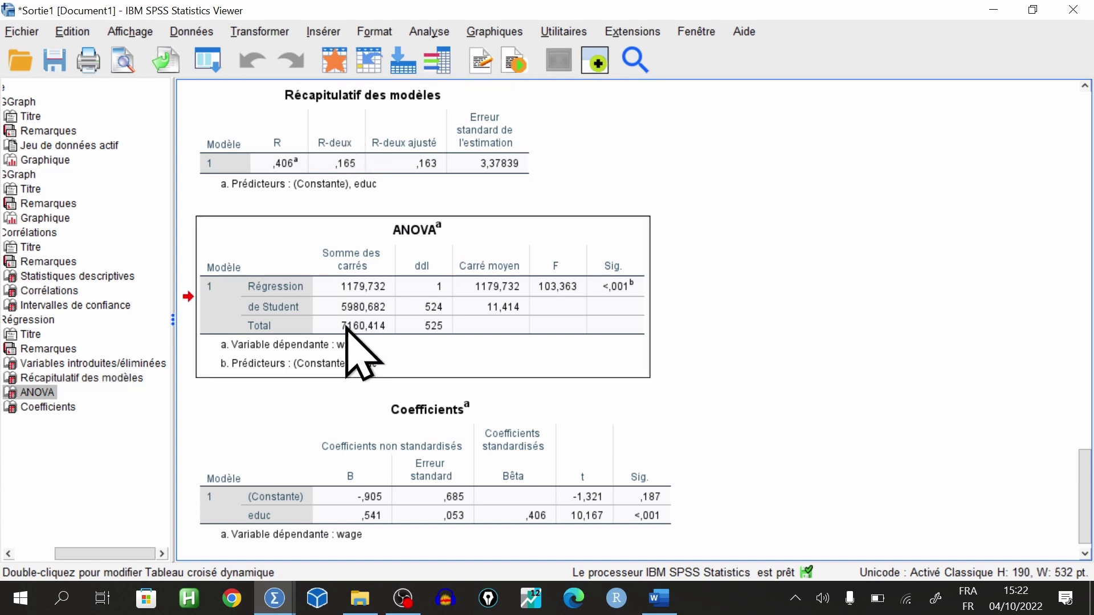
left_click(354, 484)
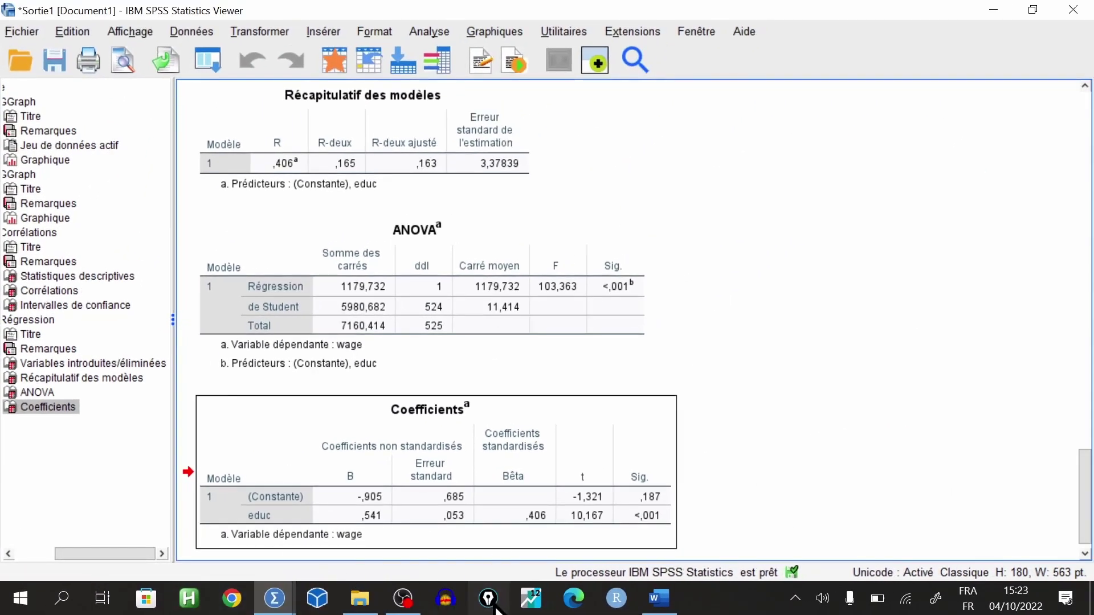
Reopen the annotation tool over the output and circle wage, c and α1 in the handwritten equation
double_click(605, 299)
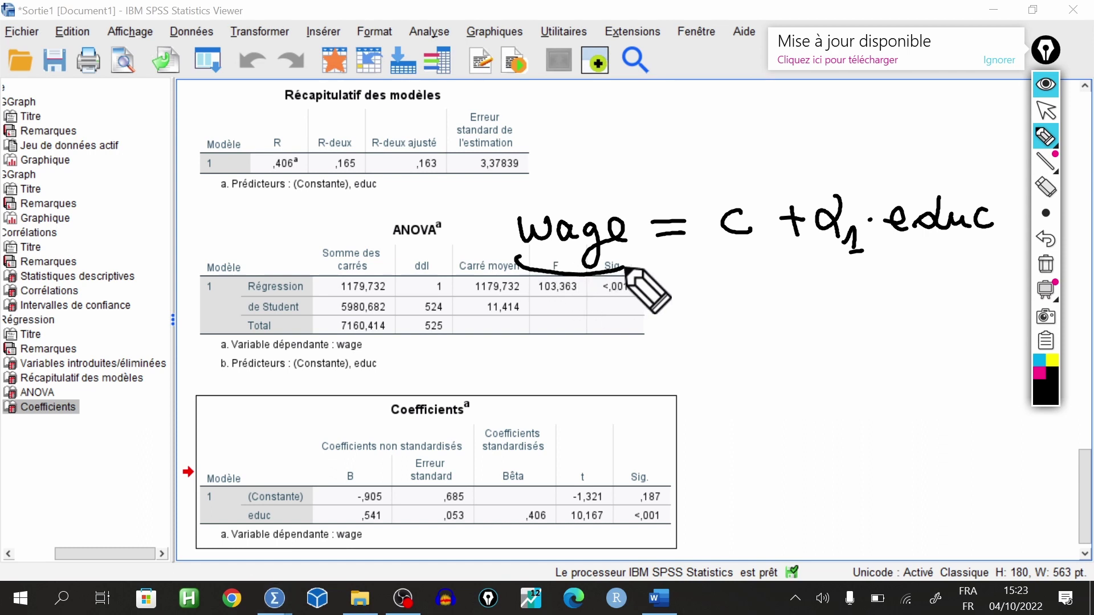
mouse_move(627, 271)
left_mouse_down()
mouse_move(557, 193)
mouse_move(632, 266)
left_mouse_up()
mouse_move(760, 183)
left_mouse_down()
mouse_move(725, 223)
mouse_move(763, 254)
left_mouse_up()
left_click_drag(830, 174, 860, 244)
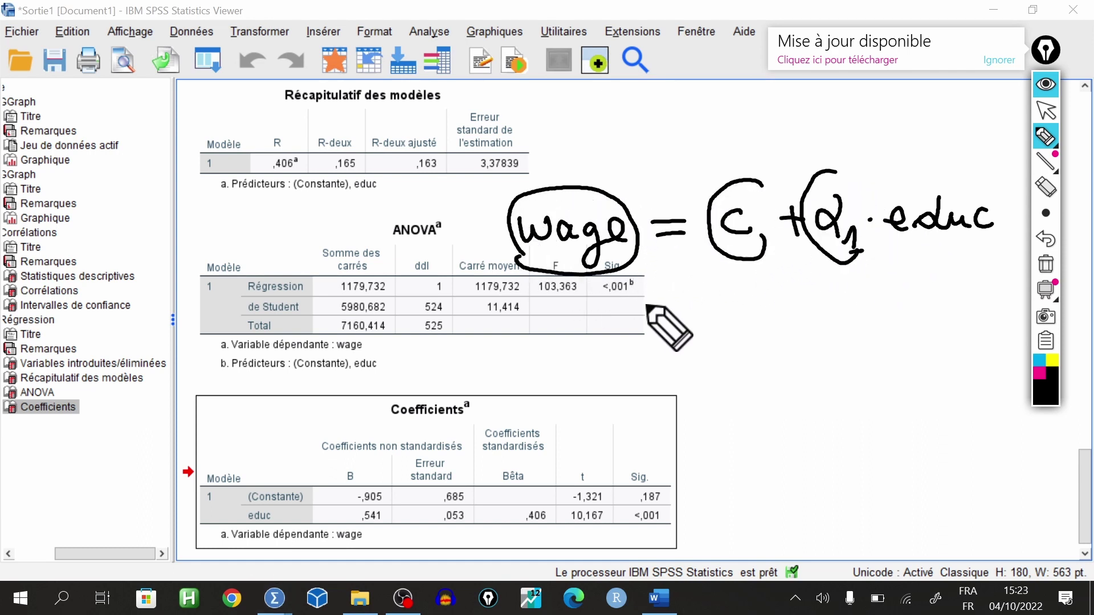
Handwrite "wage = -0,905 +" above the coefficients table, circling the constant's label and its B value
mouse_move(580, 351)
left_mouse_down()
mouse_move(595, 372)
mouse_move(639, 359)
mouse_move(646, 387)
mouse_move(715, 365)
mouse_move(716, 348)
left_mouse_up()
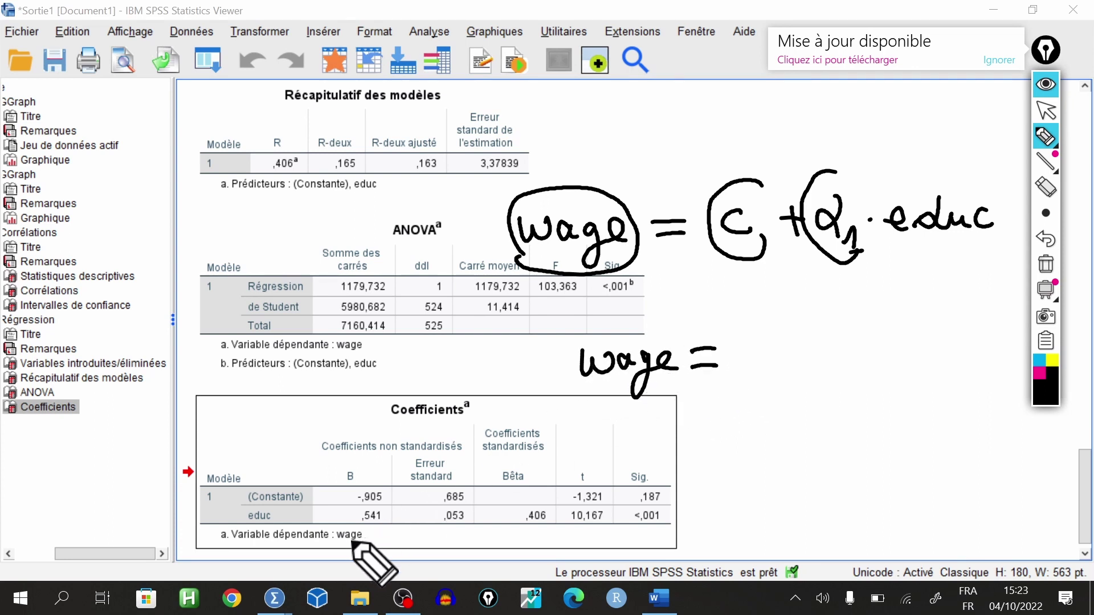
mouse_move(278, 478)
left_mouse_down()
mouse_move(233, 487)
mouse_move(297, 507)
mouse_move(265, 478)
left_mouse_up()
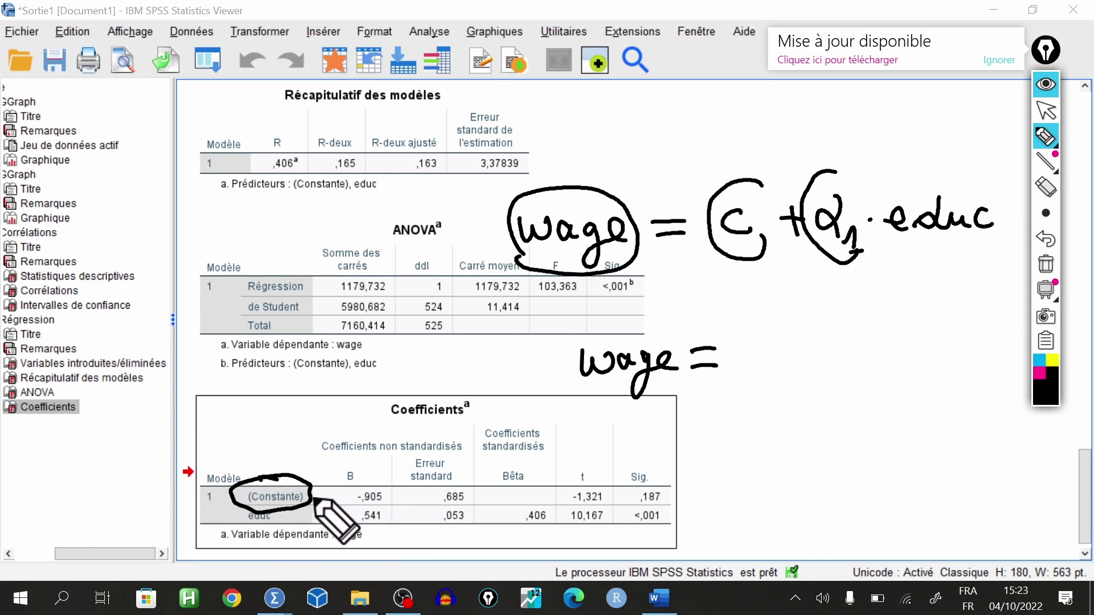
mouse_move(364, 484)
left_mouse_down()
mouse_move(350, 497)
mouse_move(378, 507)
mouse_move(395, 497)
mouse_move(388, 487)
left_mouse_up()
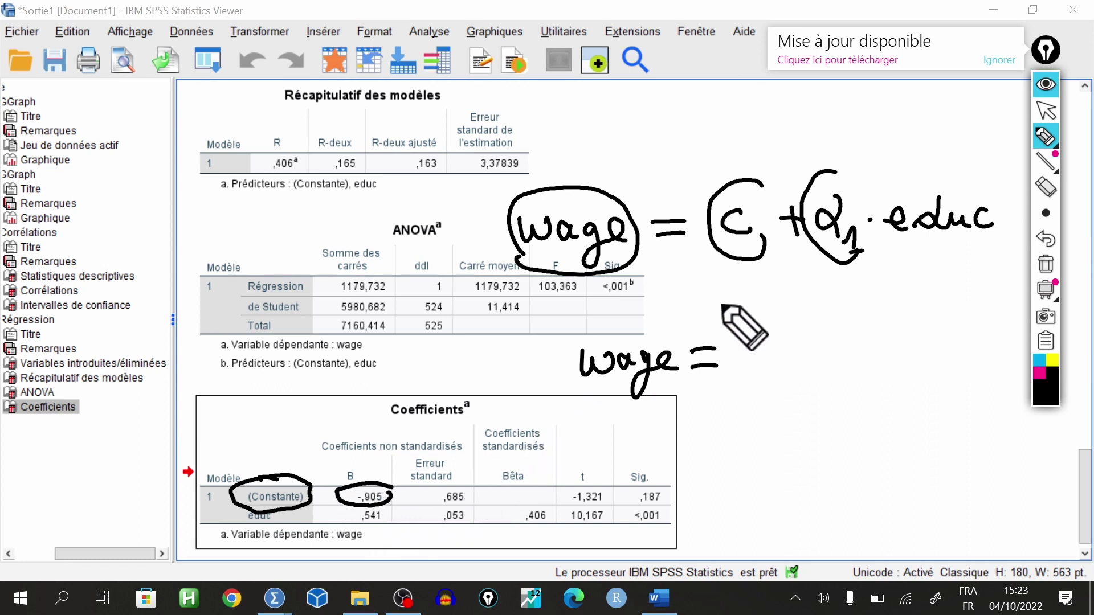
mouse_move(730, 363)
left_mouse_down()
mouse_move(746, 363)
mouse_move(750, 347)
mouse_move(856, 348)
mouse_move(849, 364)
mouse_move(864, 330)
mouse_move(913, 348)
left_mouse_up()
left_click_drag(901, 338, 900, 362)
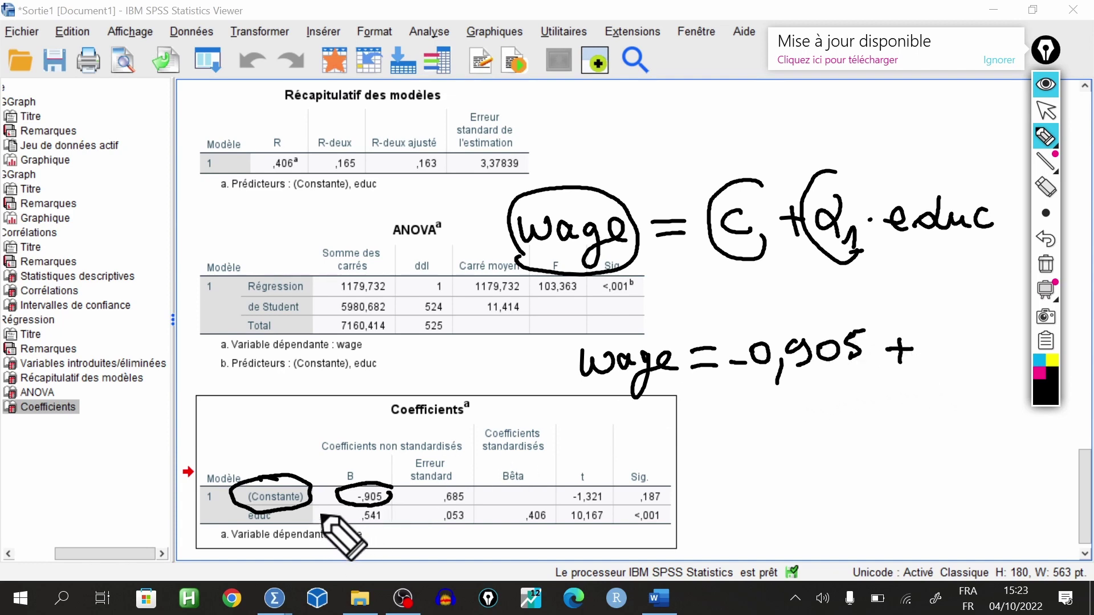
Erase the circles around the constant and its B value in the coefficients table, and switch back to the pen
left_click(1045, 187)
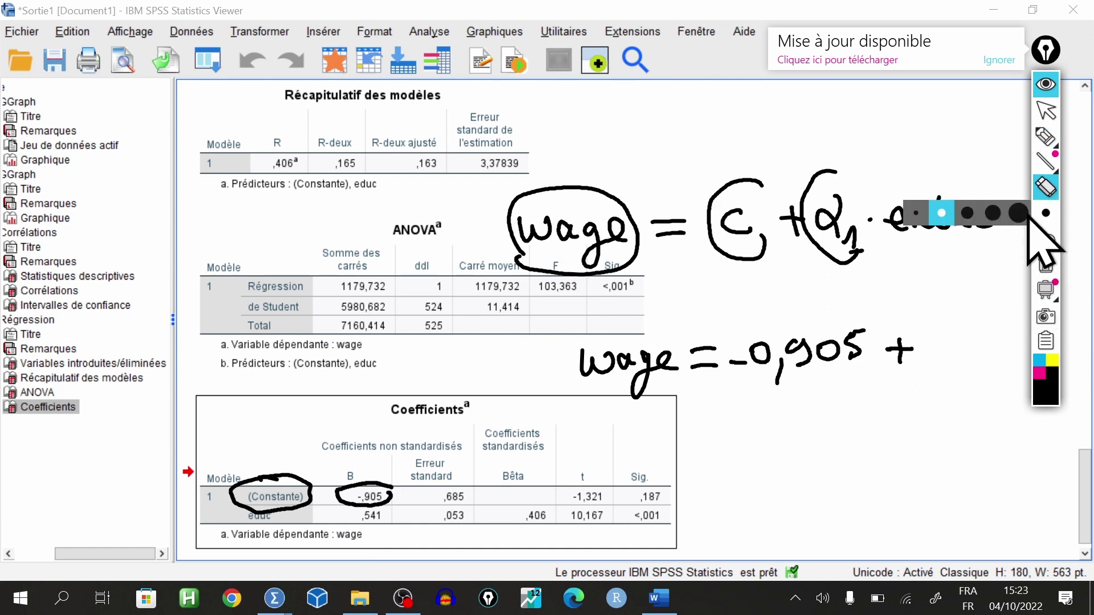
mouse_move(273, 494)
left_mouse_down()
mouse_move(365, 502)
mouse_move(290, 532)
left_mouse_up()
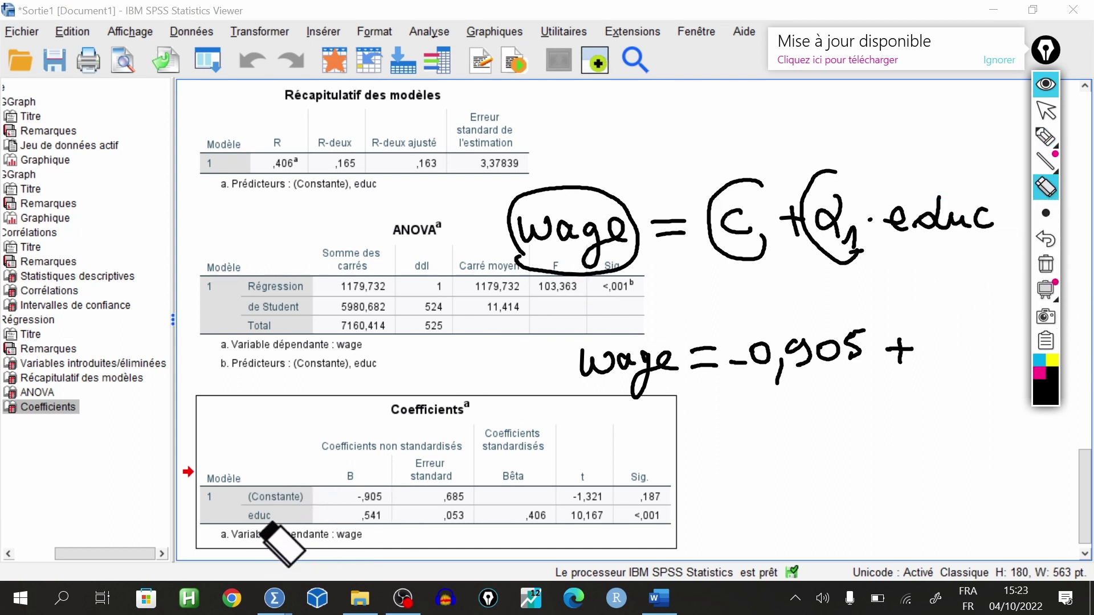
left_click(1045, 161)
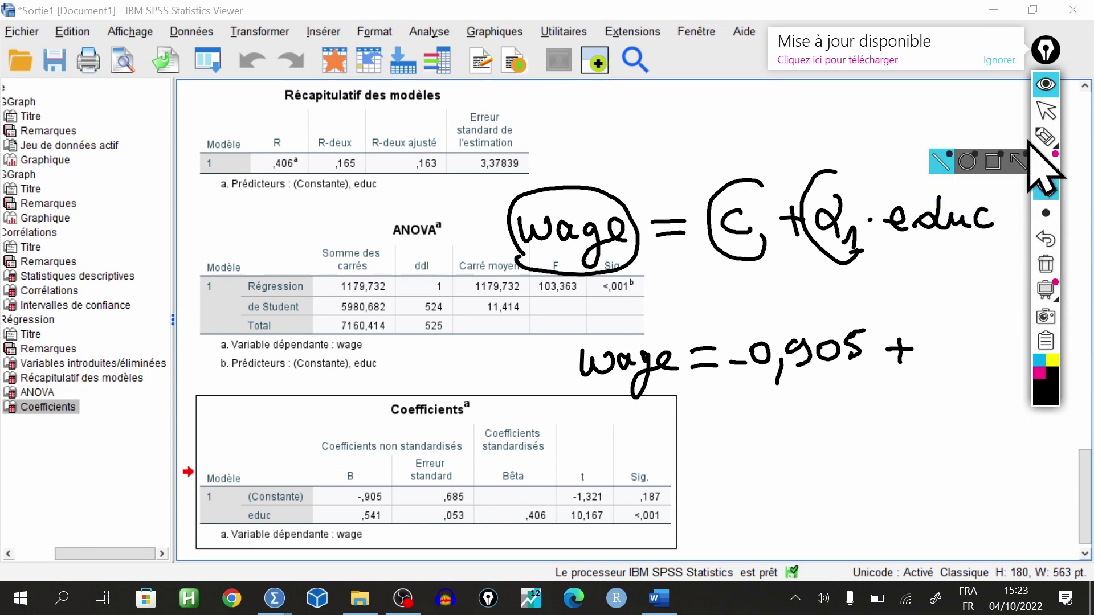
left_click(1044, 139)
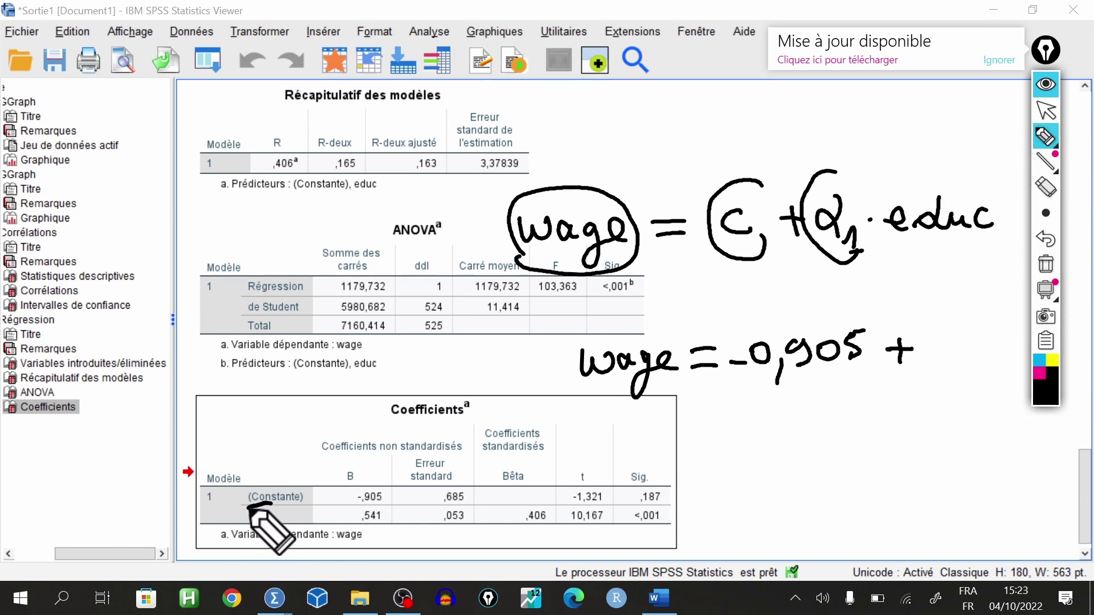
Circle educ and its B value in the coefficients table, and complete the handwritten wage equation with "0,541 · educ"
mouse_move(249, 504)
left_mouse_down()
mouse_move(272, 523)
mouse_move(279, 506)
left_mouse_up()
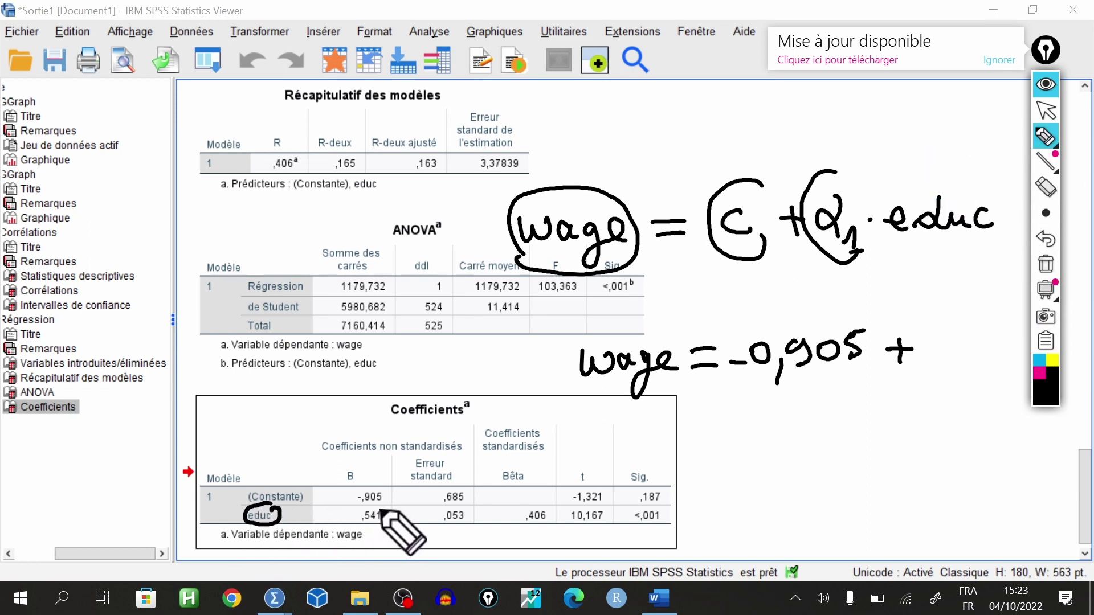
mouse_move(383, 511)
left_mouse_down()
mouse_move(349, 516)
mouse_move(355, 529)
mouse_move(392, 512)
left_mouse_up()
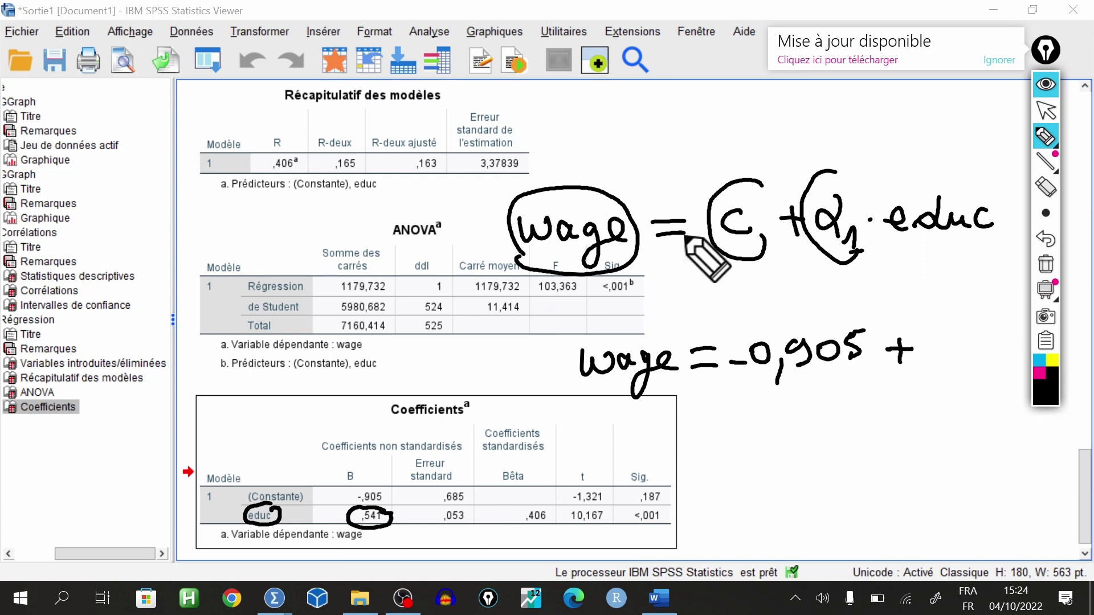
left_click_drag(1047, 57, 548, 158)
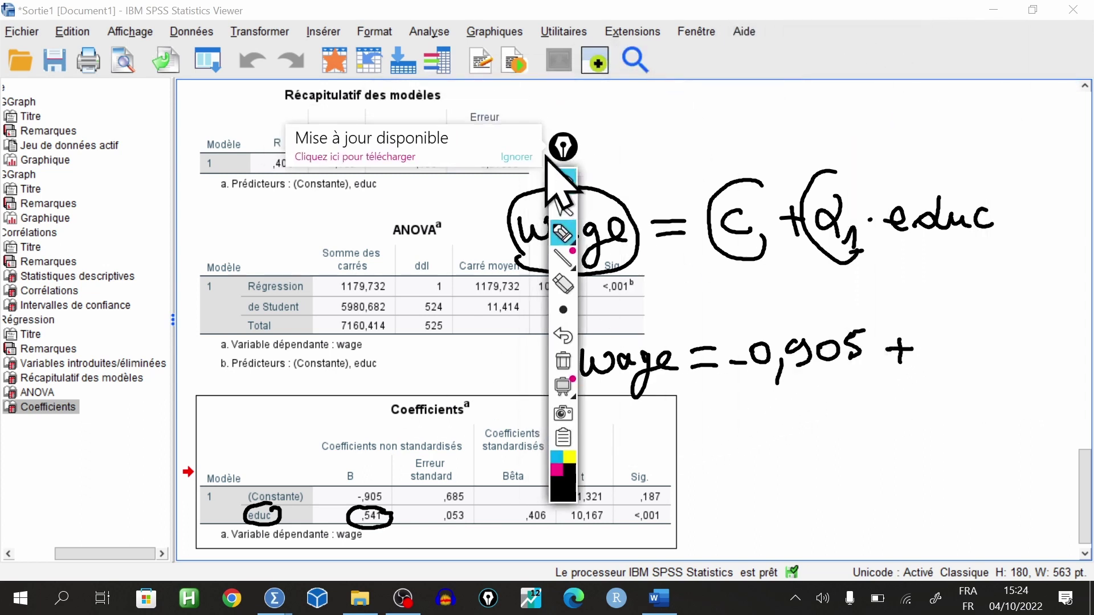
mouse_move(939, 341)
left_mouse_down()
mouse_move(980, 356)
mouse_move(1005, 335)
mouse_move(1030, 366)
mouse_move(1042, 327)
mouse_move(1045, 350)
left_mouse_up()
left_click(1053, 340)
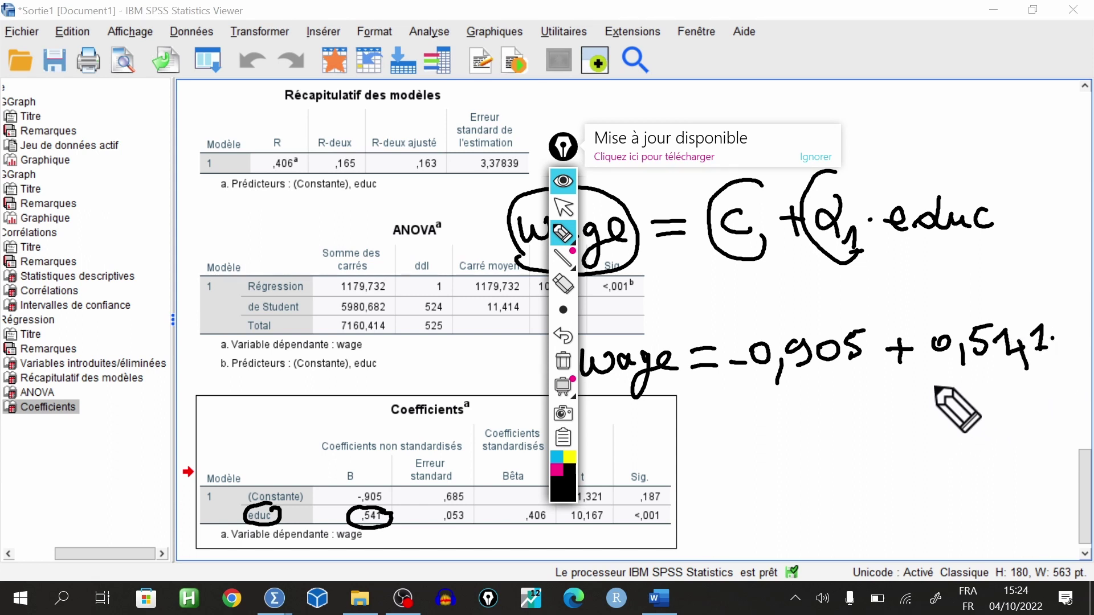
mouse_move(932, 393)
left_mouse_down()
mouse_move(956, 398)
mouse_move(976, 385)
mouse_move(1008, 406)
left_mouse_up()
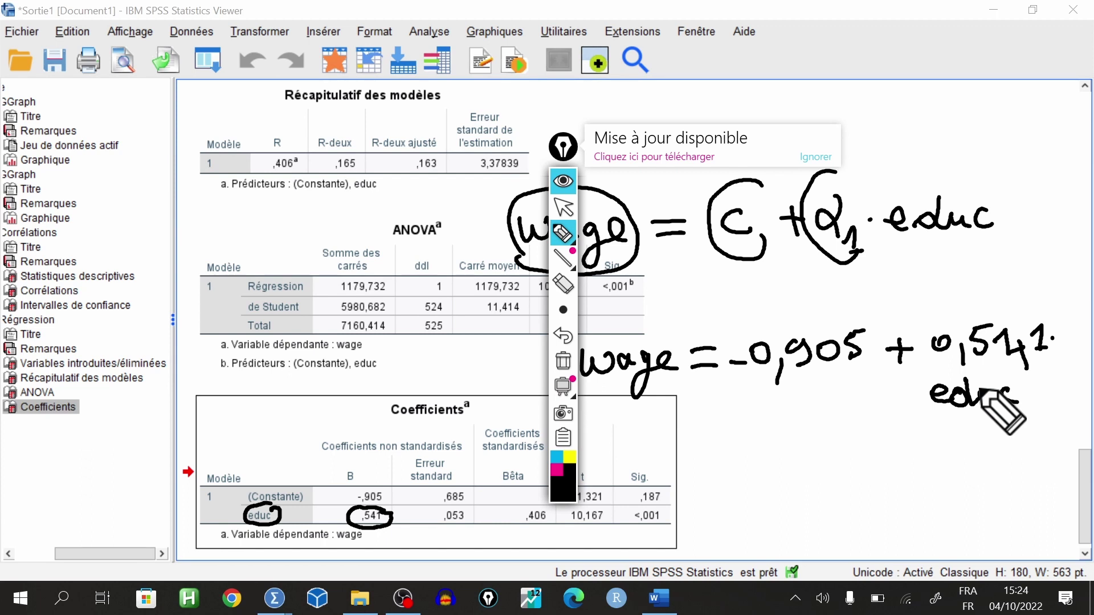
Circle the t column heading in the coefficients table, and close the annotation tool
mouse_move(562, 309)
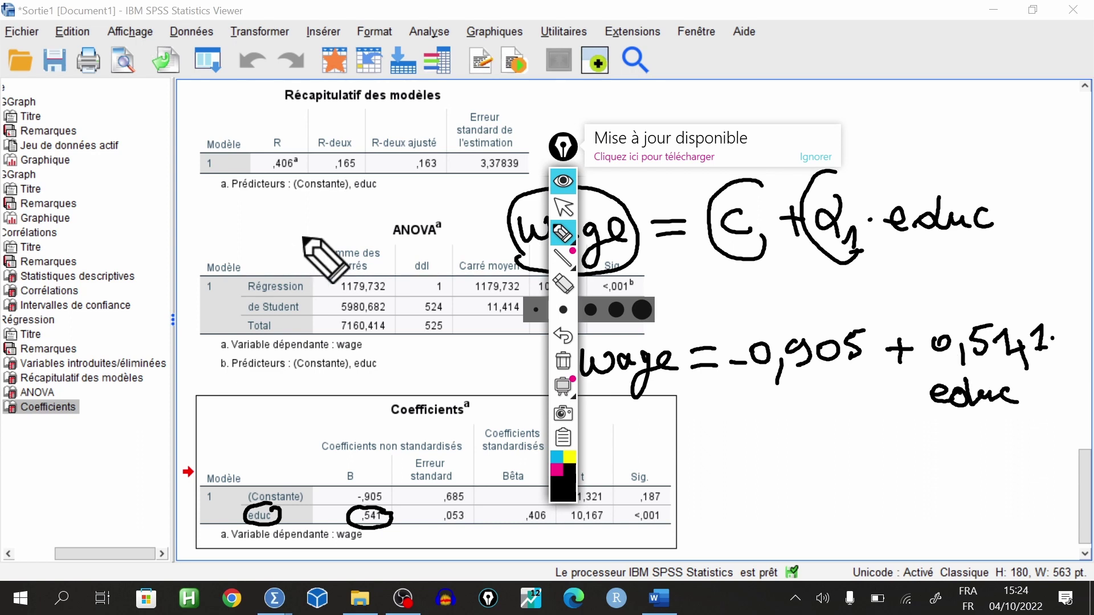
mouse_move(564, 146)
left_mouse_down()
mouse_move(443, 90)
mouse_move(440, 76)
left_mouse_up()
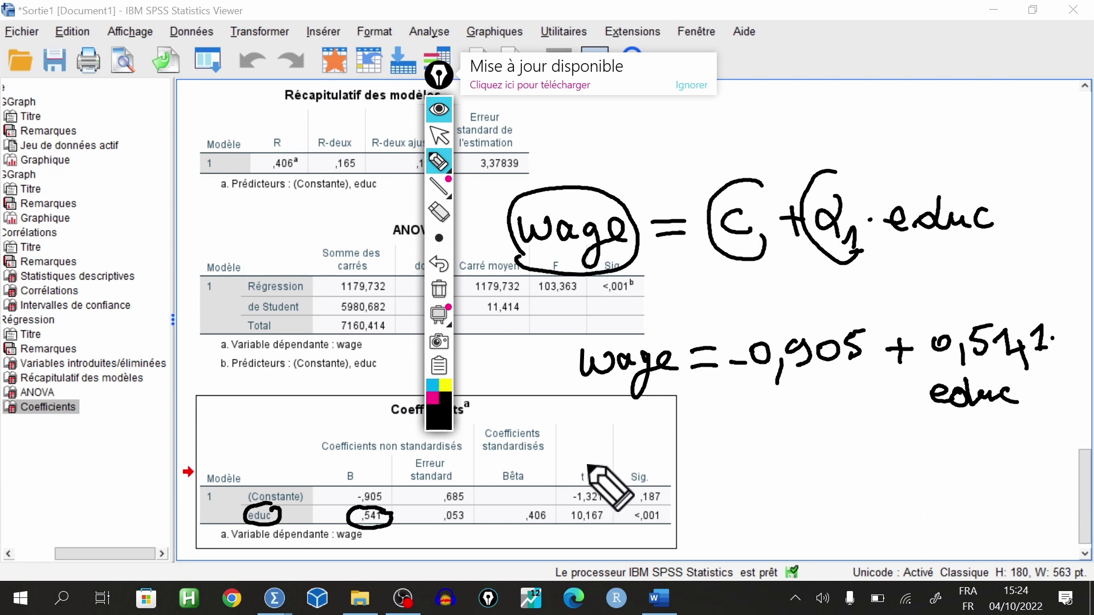
mouse_move(590, 459)
left_mouse_down()
mouse_move(592, 487)
mouse_move(593, 462)
mouse_move(651, 482)
mouse_move(637, 460)
left_mouse_up()
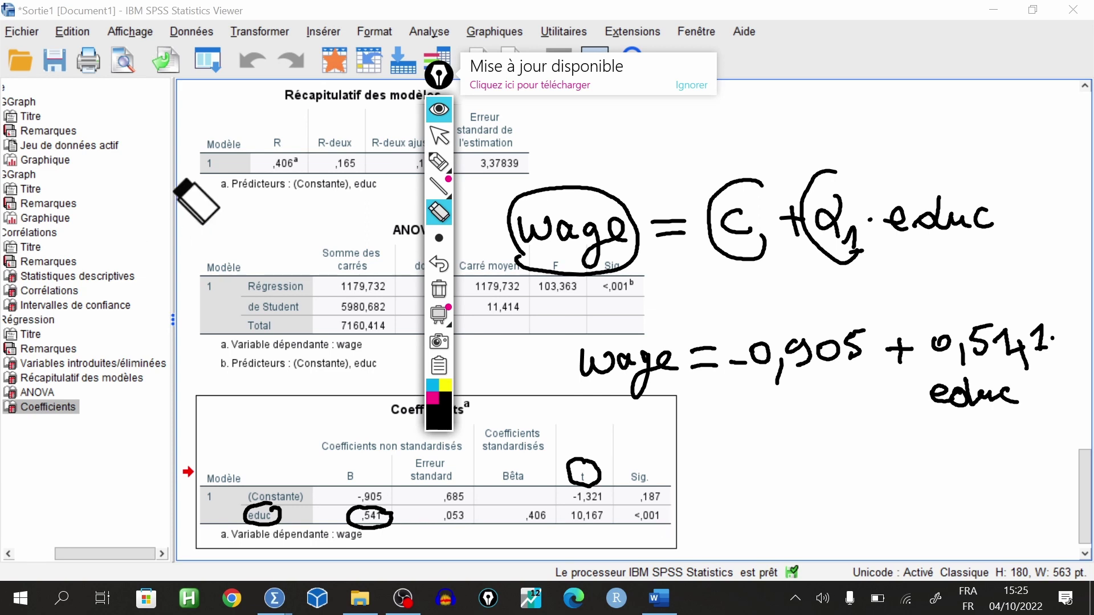
right_click(455, 370)
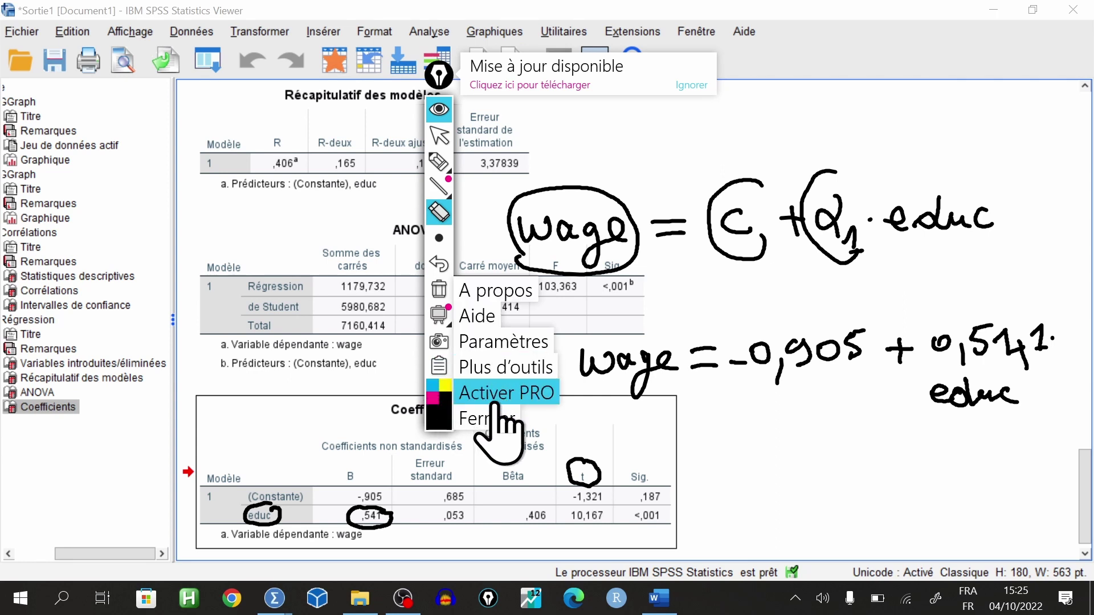
left_click(490, 421)
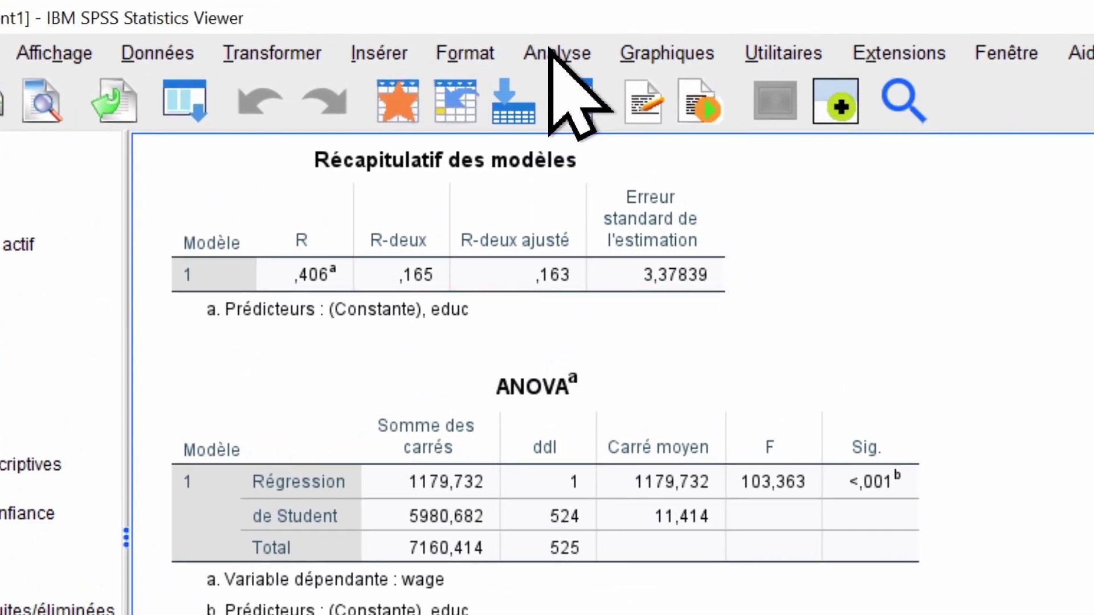
Run a linear regression with wage as dependent variable and exper added to educ as predictors, using the Introduire method
left_click(557, 50)
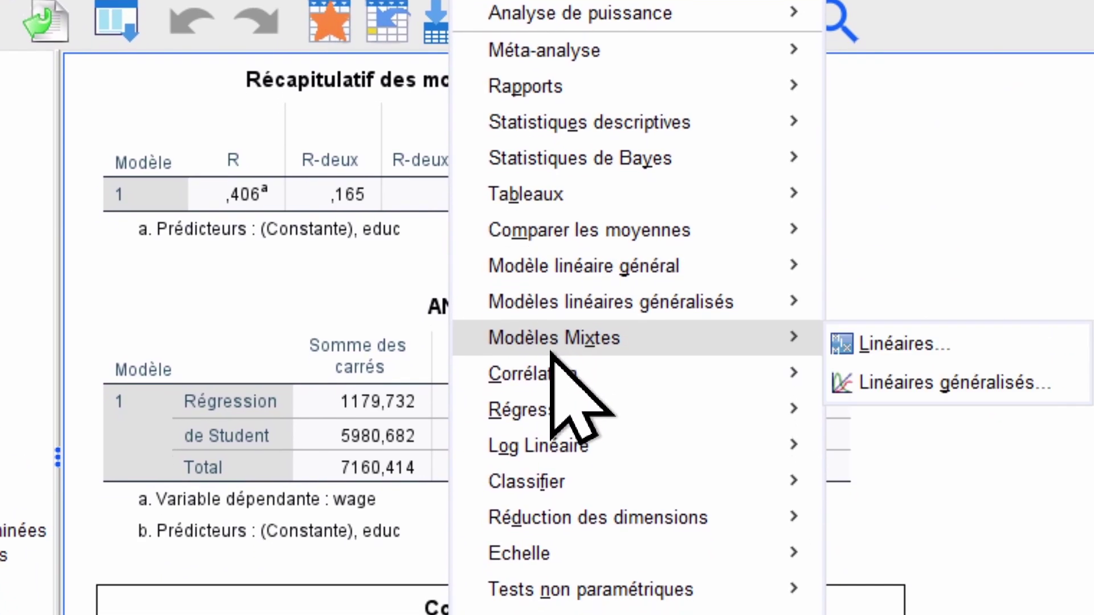
mouse_move(569, 489)
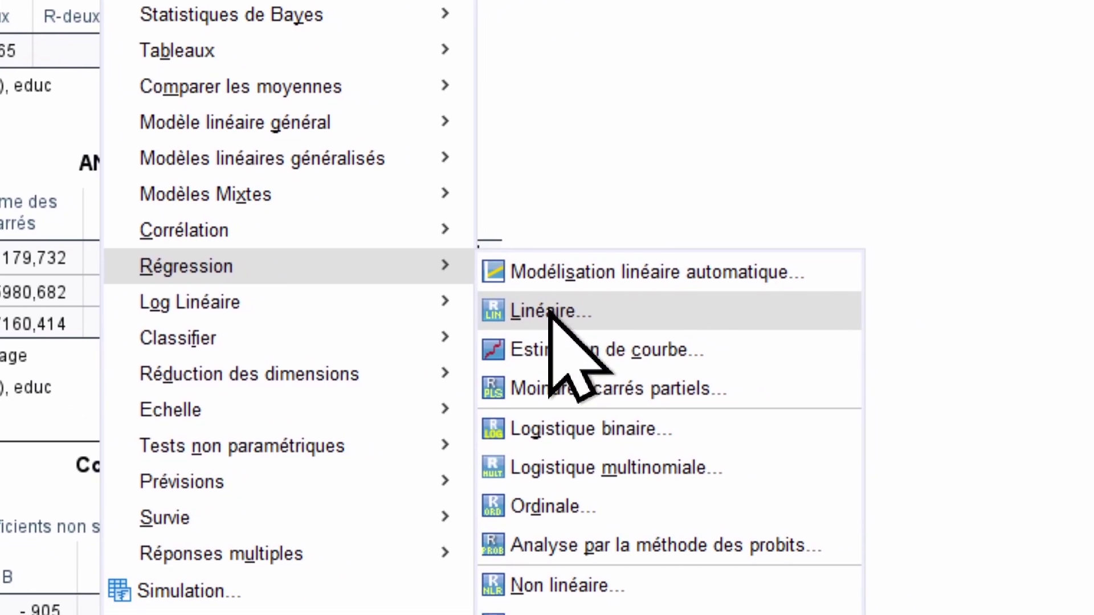
left_click(549, 312)
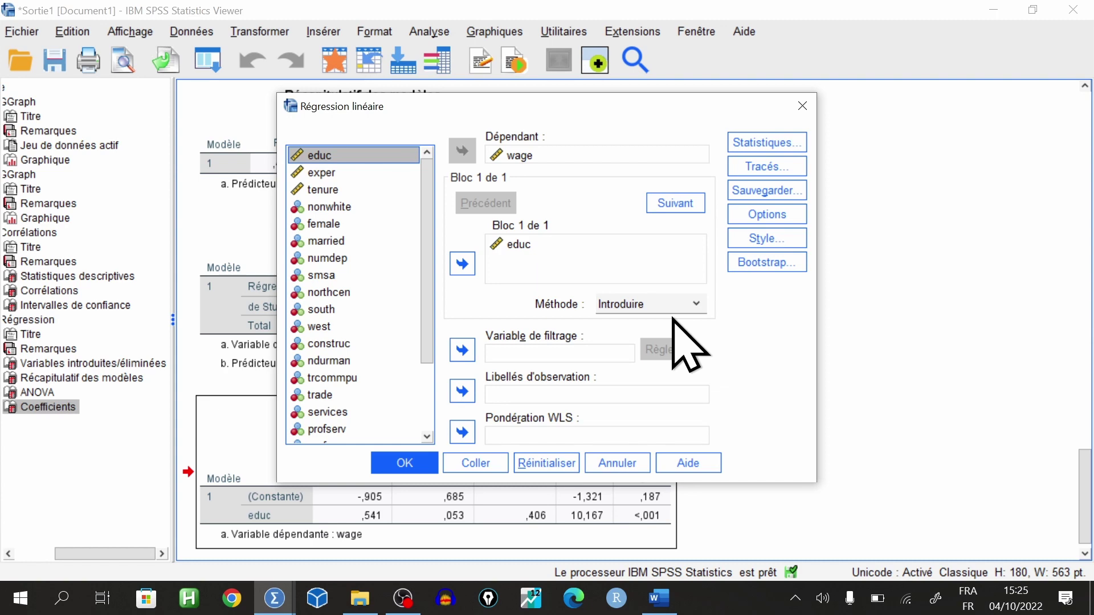
left_click(540, 158)
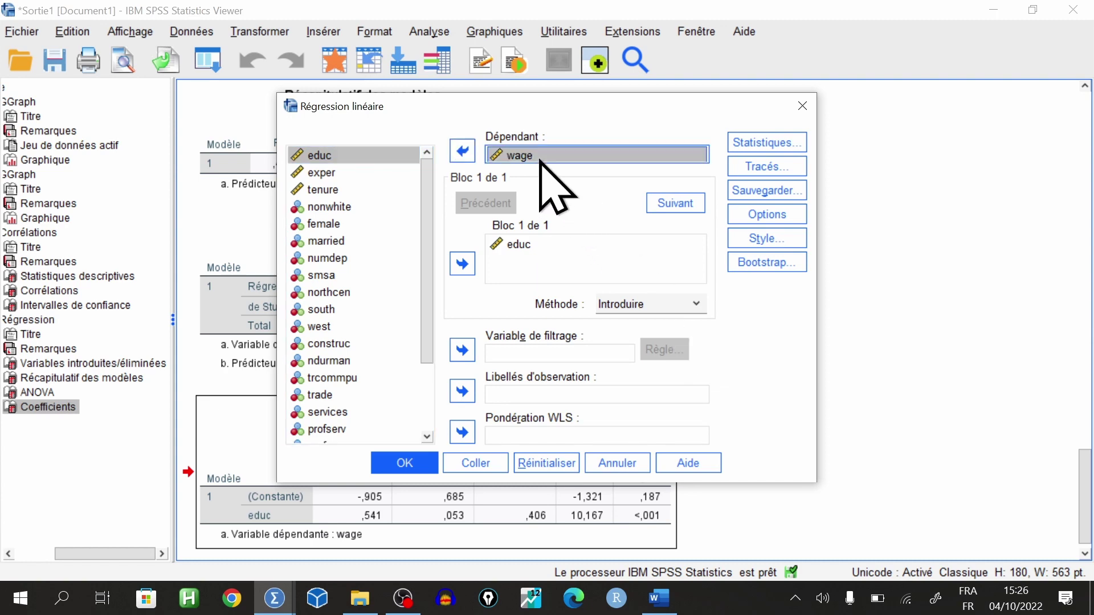
left_click(518, 245)
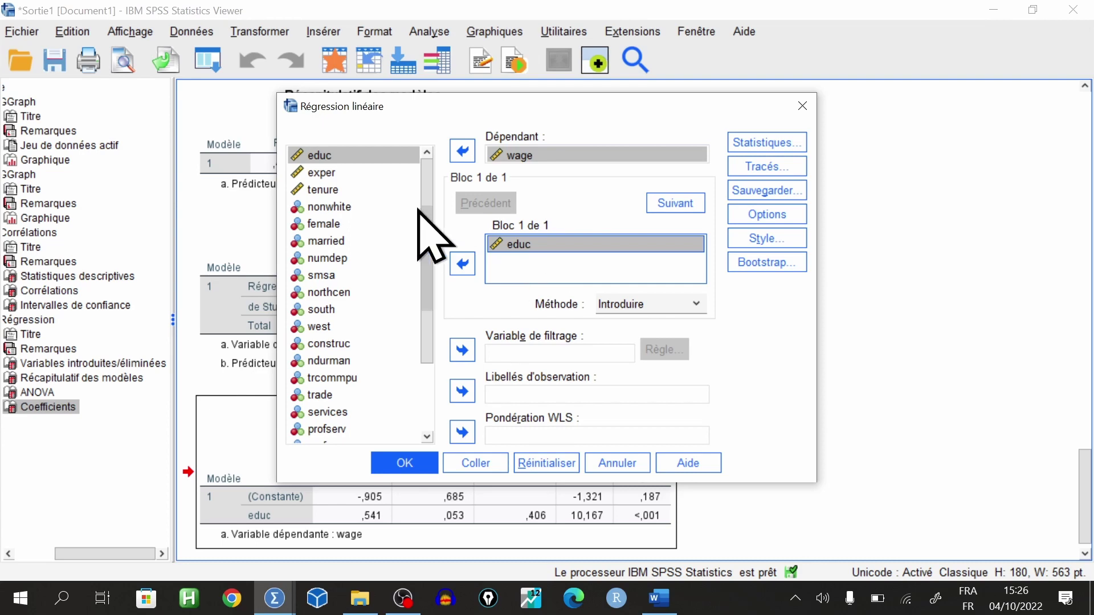
left_click(337, 173)
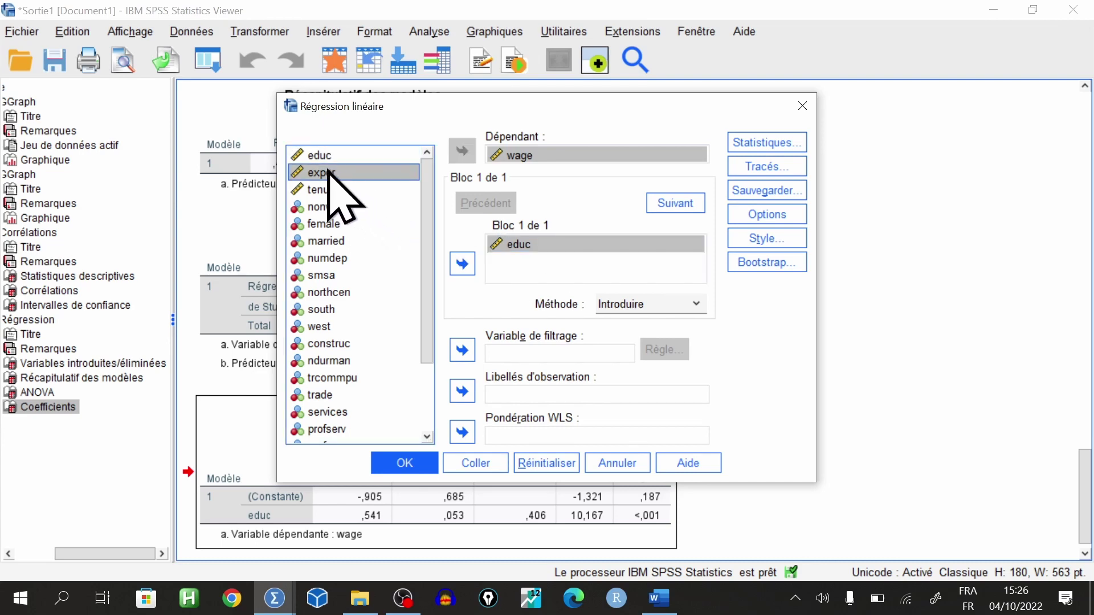
left_click(461, 264)
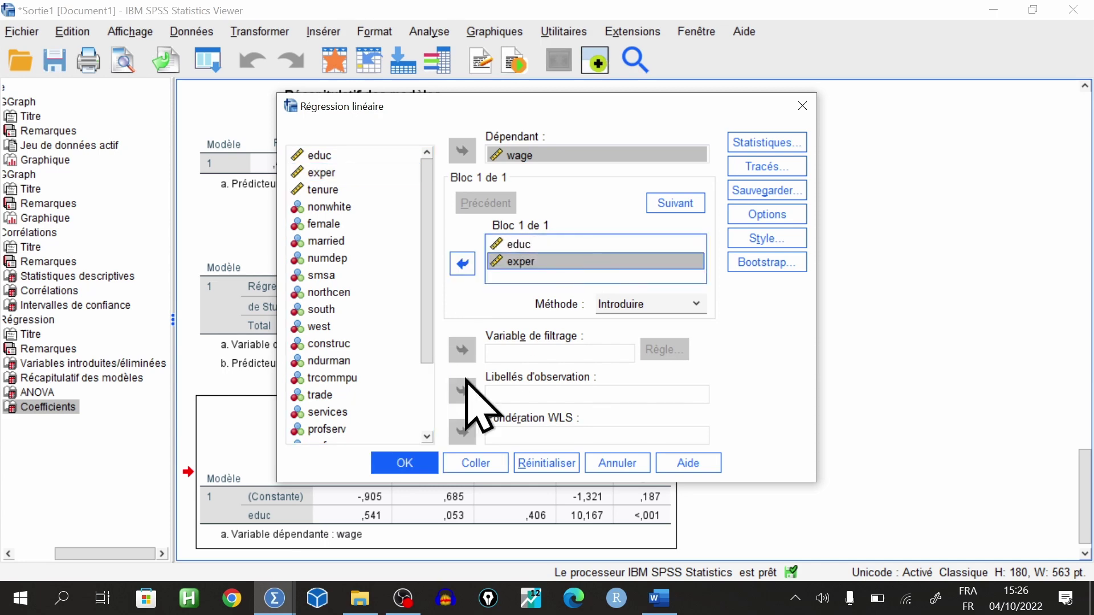
left_click(405, 463)
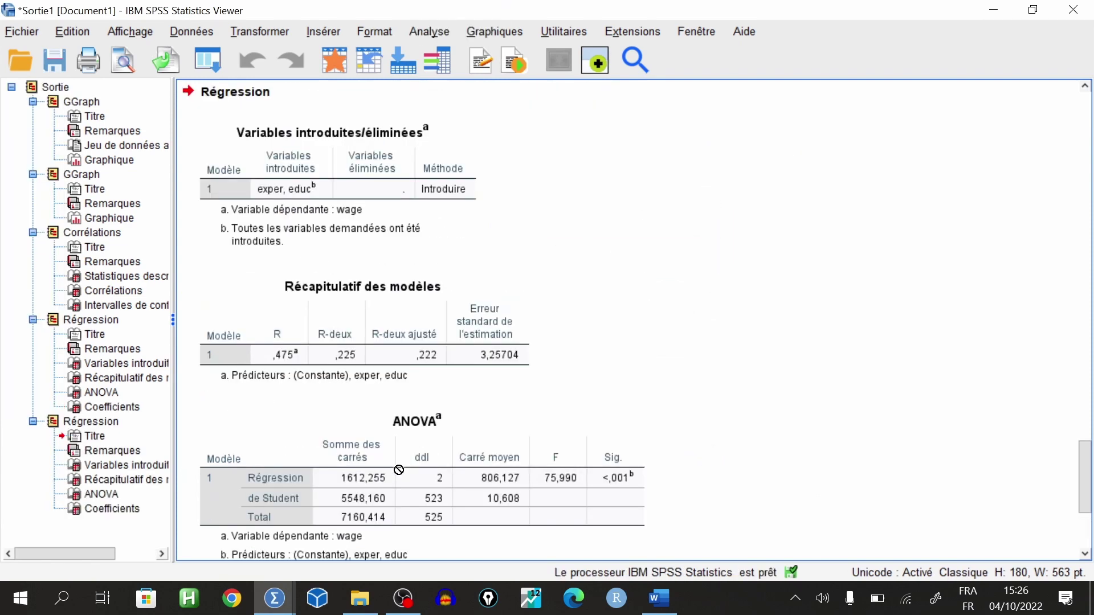
Examine the model summary's R-squared values, the ANOVA table and the coefficients table of the regression on educ and exper
left_click(456, 339)
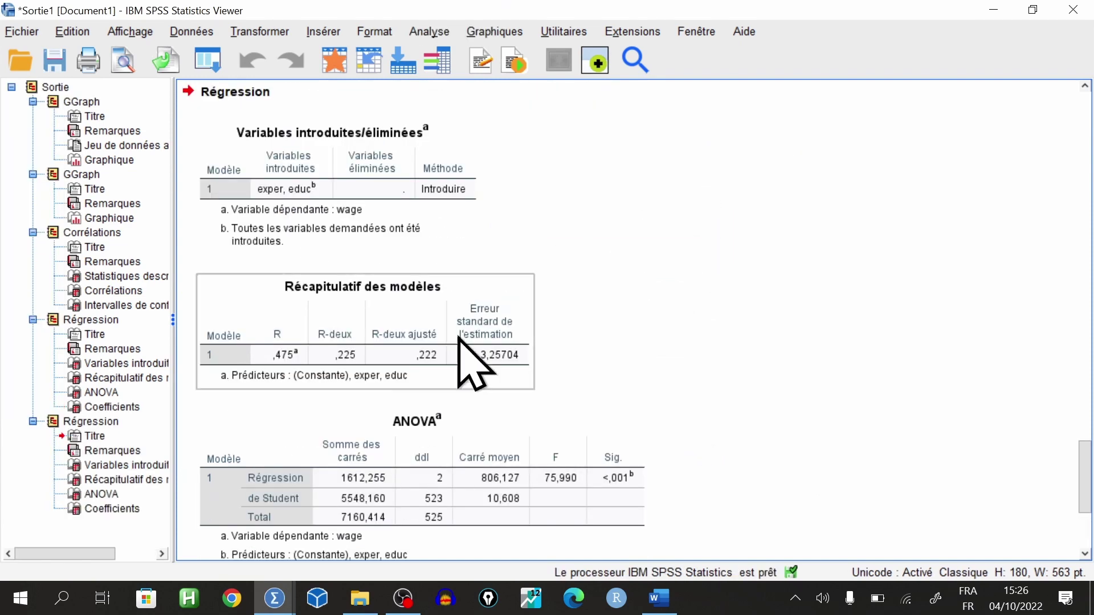
left_click(335, 361)
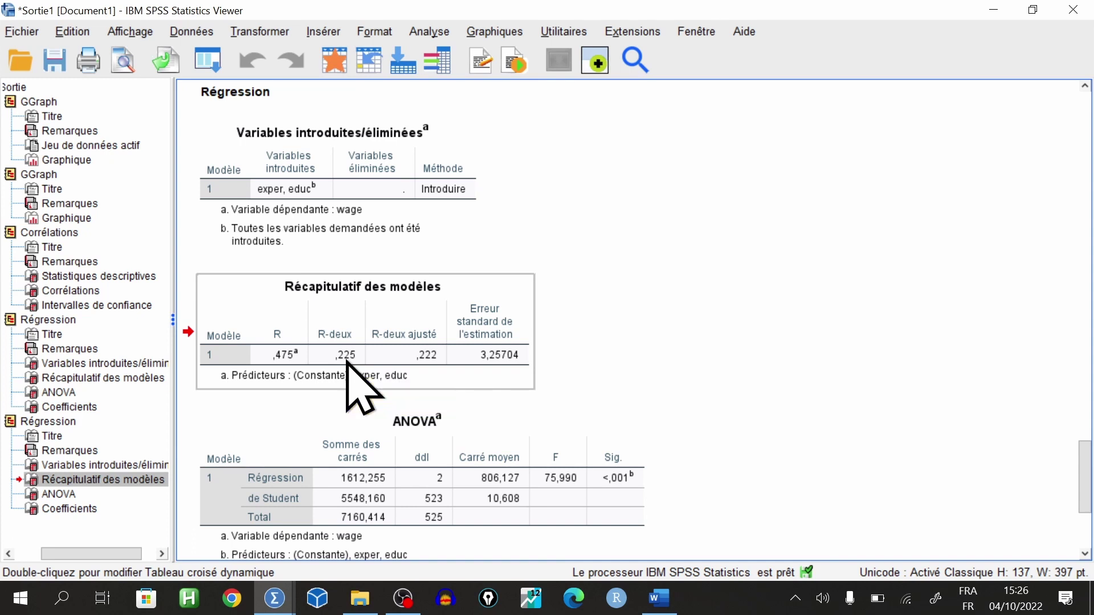
left_click(370, 340)
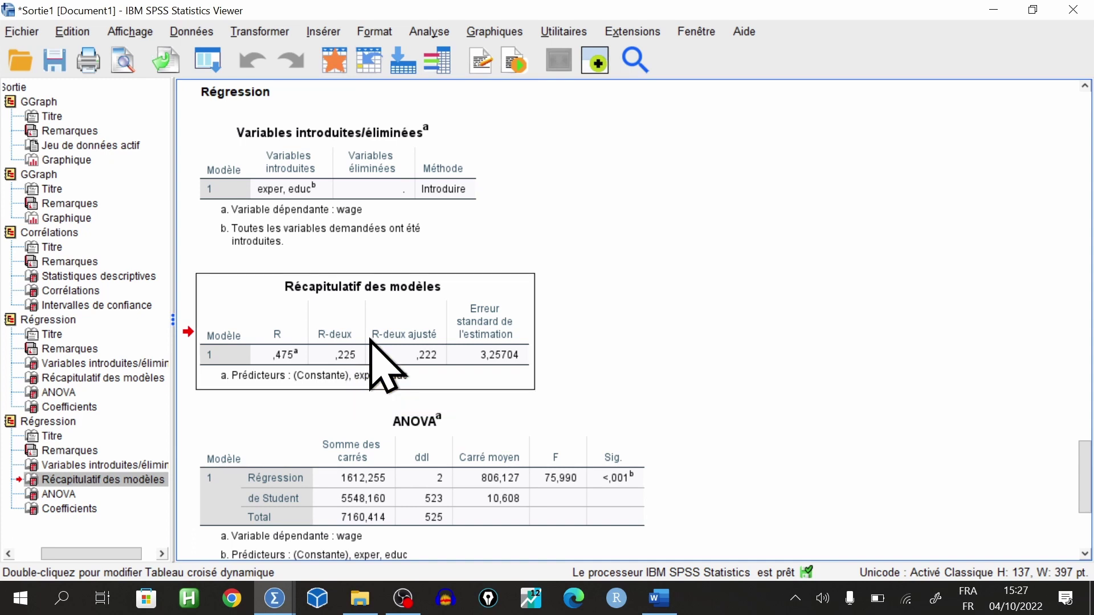
left_click_drag(1083, 471, 1082, 502)
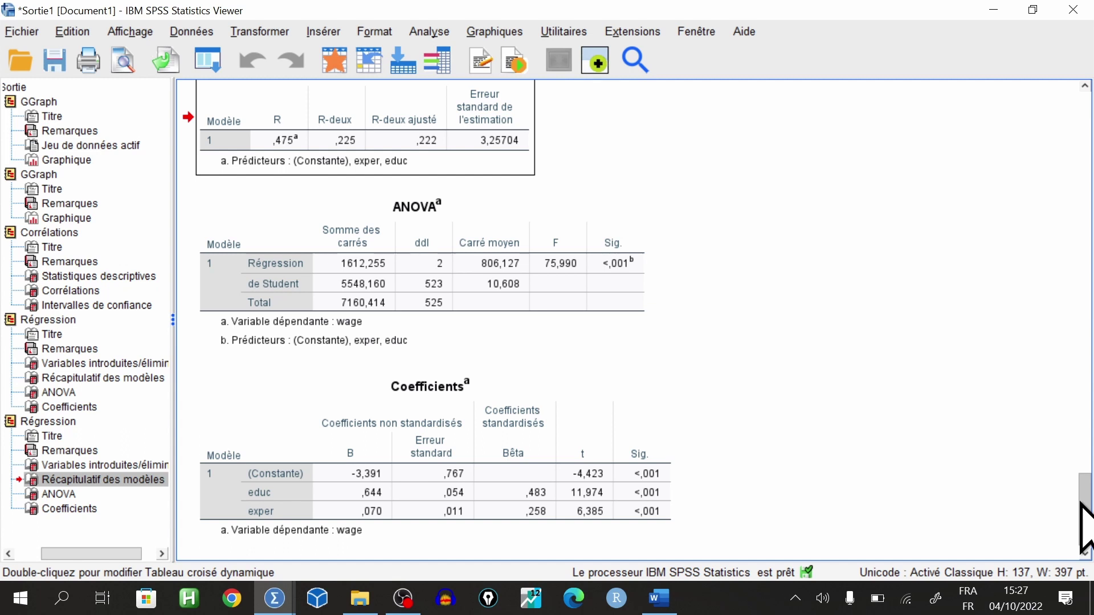
left_click(457, 530)
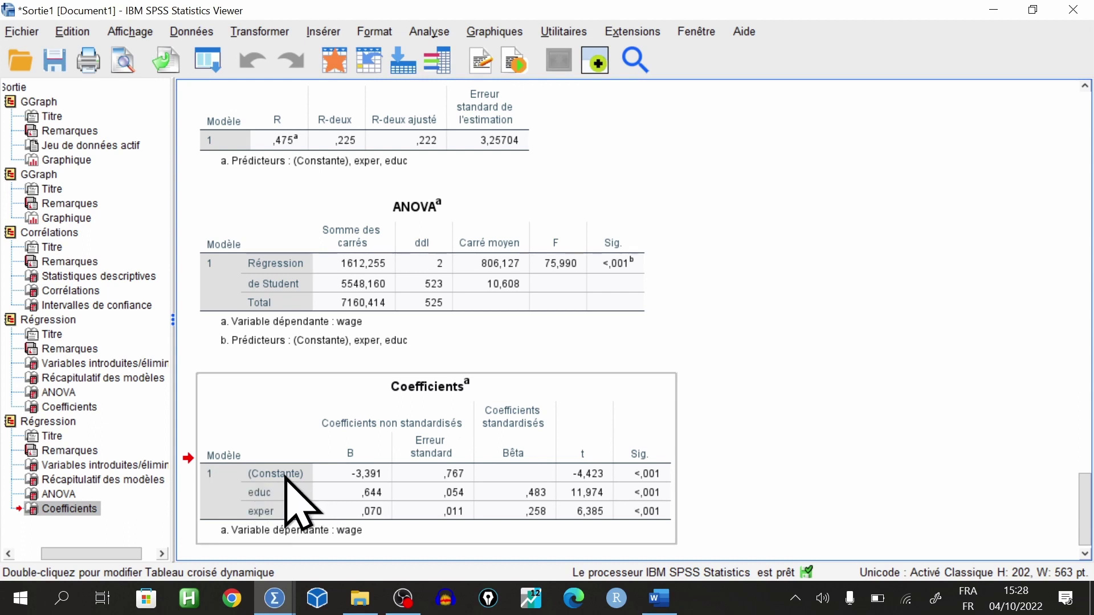
Annotate the output by circling the constant's B value and handwriting "wage = c + α1·educ + α2·exper", keeping the annotation toolbar clear of it
key("ctrl+shift+p")
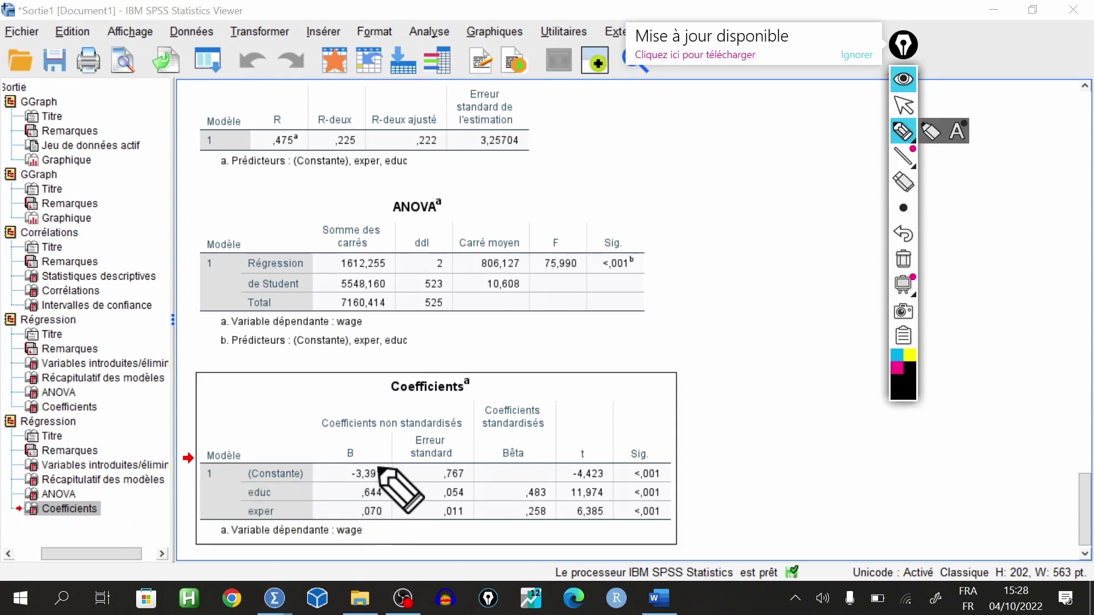
mouse_move(357, 463)
left_mouse_down()
mouse_move(341, 470)
mouse_move(359, 484)
mouse_move(385, 481)
mouse_move(374, 462)
mouse_move(345, 463)
left_mouse_up()
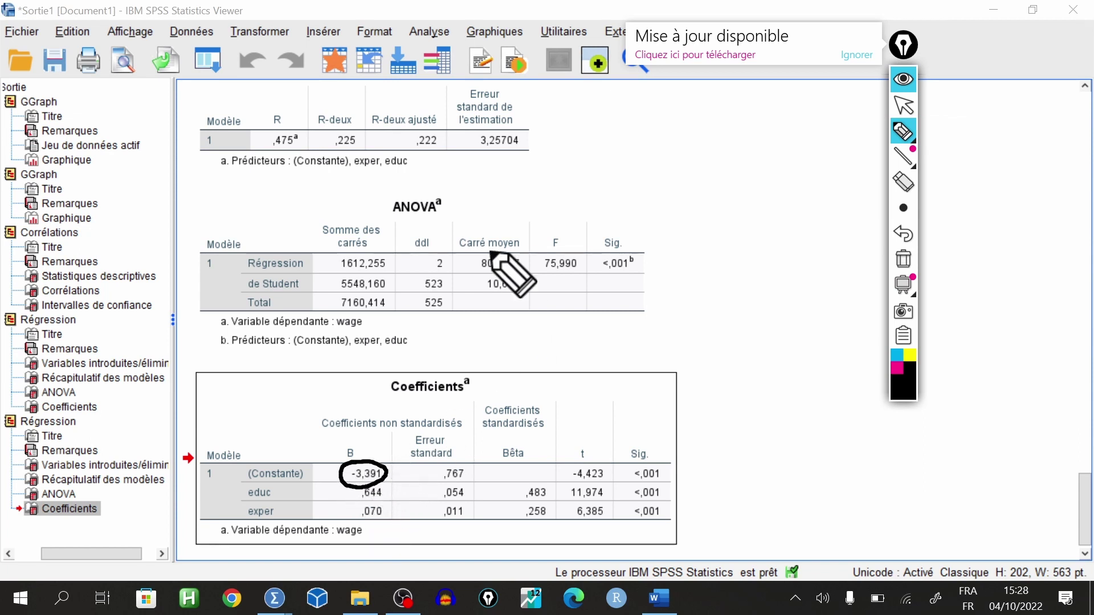
mouse_move(491, 168)
left_mouse_down()
mouse_move(542, 176)
mouse_move(551, 199)
mouse_move(576, 175)
mouse_move(618, 180)
left_mouse_up()
left_click_drag(596, 169, 688, 181)
mouse_move(678, 169)
left_mouse_down()
mouse_move(730, 171)
mouse_move(739, 195)
mouse_move(780, 166)
mouse_move(845, 169)
left_mouse_up()
left_click(746, 163)
mouse_move(903, 46)
left_mouse_down()
mouse_move(935, 281)
mouse_move(854, 286)
left_mouse_up()
mouse_move(860, 161)
left_mouse_down()
mouse_move(895, 166)
mouse_move(867, 172)
left_mouse_up()
mouse_move(918, 146)
left_mouse_down()
mouse_move(917, 162)
mouse_move(923, 138)
mouse_move(930, 184)
mouse_move(970, 151)
mouse_move(985, 153)
mouse_move(977, 166)
mouse_move(994, 183)
mouse_move(1032, 154)
left_mouse_up()
left_click(950, 153)
left_click_drag(877, 319, 233, 211)
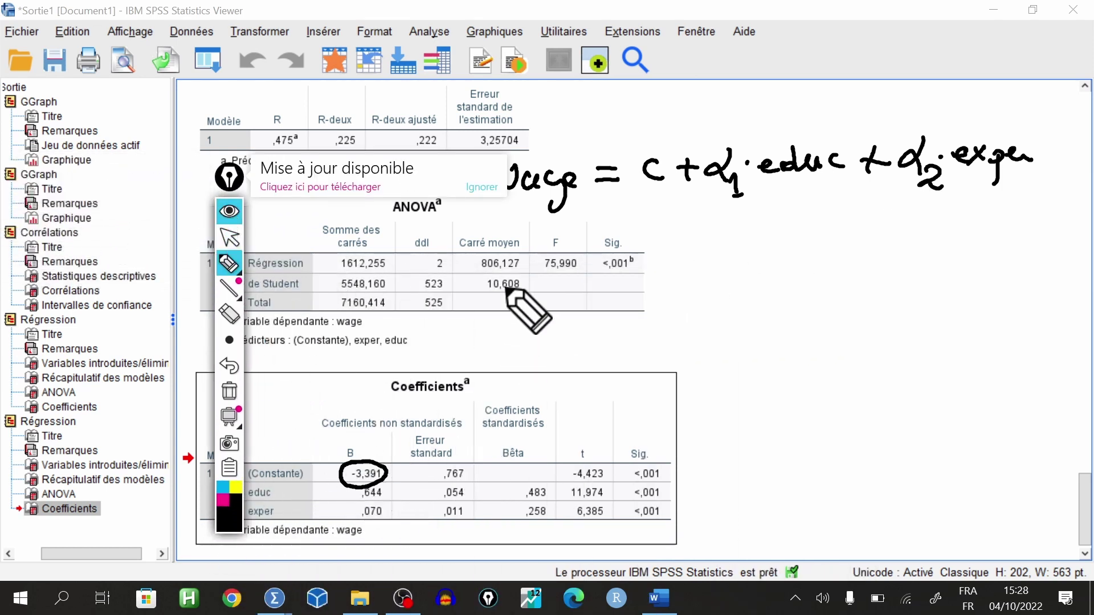
left_click_drag(233, 188, 166, 118)
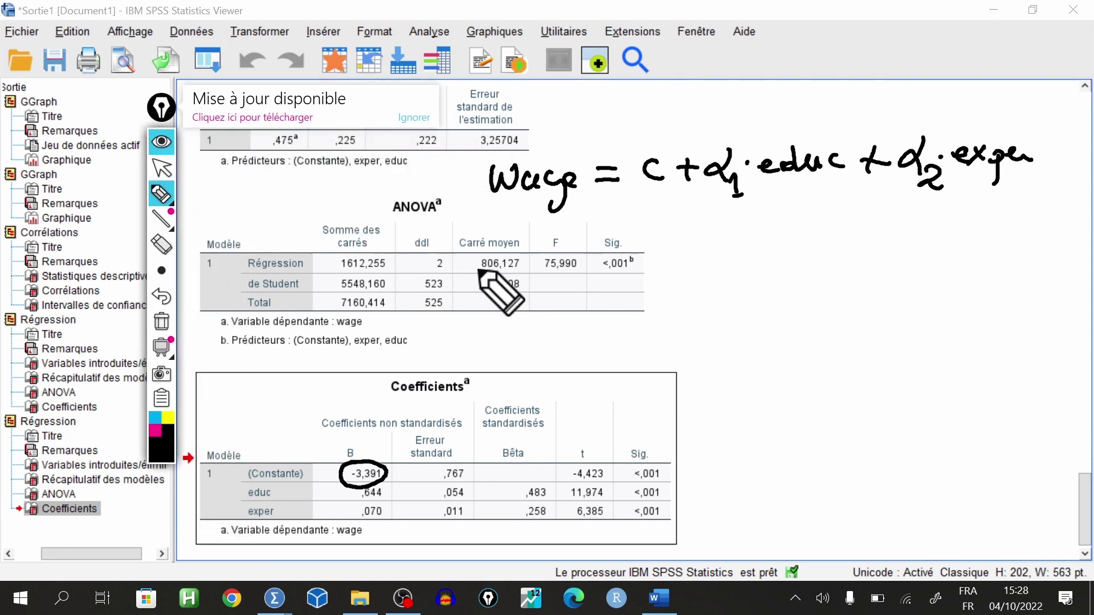
Handwrite "wage = -3,39 +" as the beginning of the estimated equation with the constant
mouse_move(528, 339)
left_mouse_down()
mouse_move(561, 350)
mouse_move(586, 335)
mouse_move(604, 366)
mouse_move(656, 328)
left_mouse_up()
left_click_drag(636, 346, 656, 344)
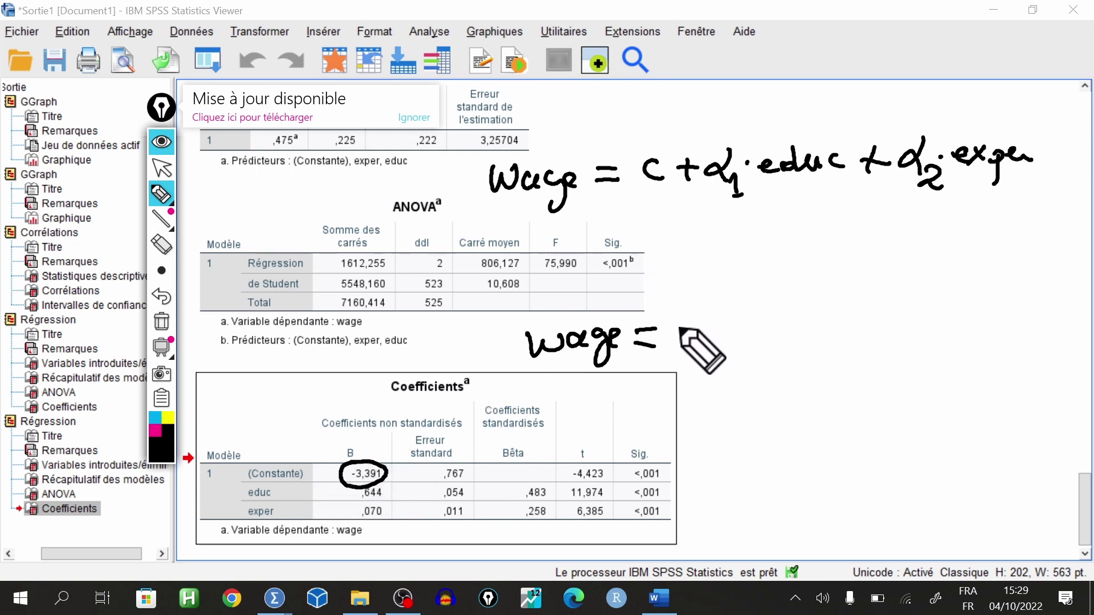
mouse_move(671, 333)
left_mouse_down()
mouse_move(705, 334)
mouse_move(720, 351)
left_mouse_up()
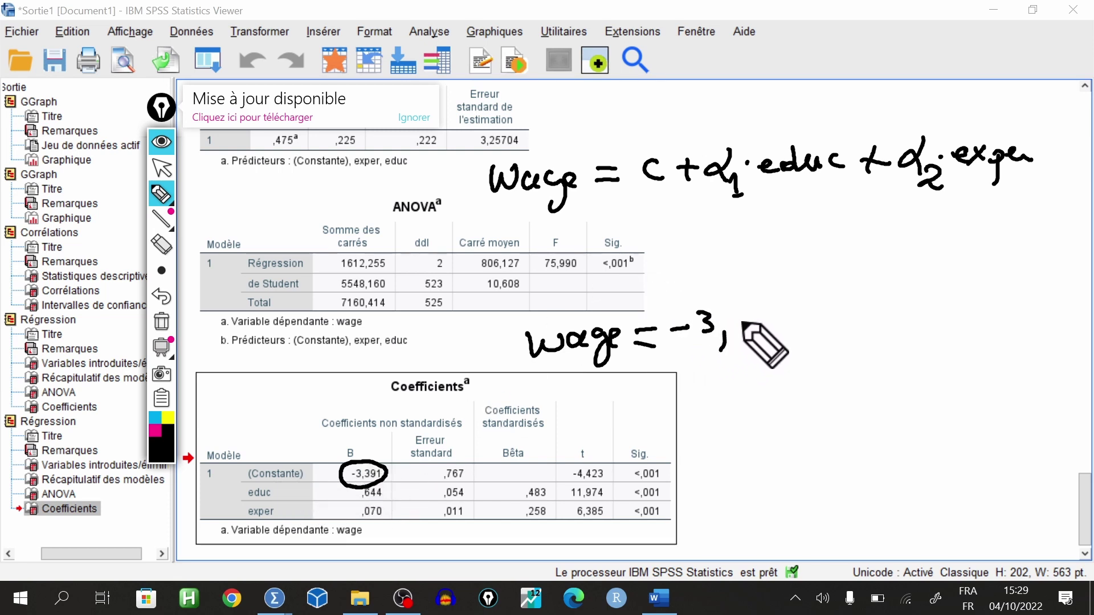
mouse_move(742, 313)
left_mouse_down()
mouse_move(749, 328)
mouse_move(770, 318)
mouse_move(767, 329)
mouse_move(830, 329)
mouse_move(820, 343)
left_mouse_up()
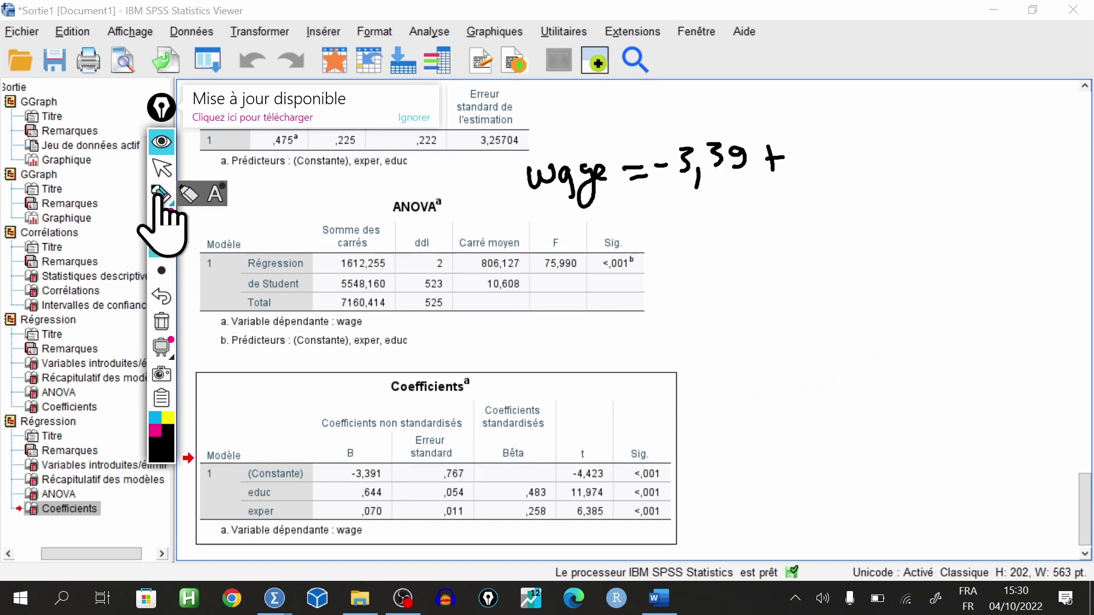
Continue the handwritten estimated equation with the education term "0,644 · educ" using the pen
left_click(162, 195)
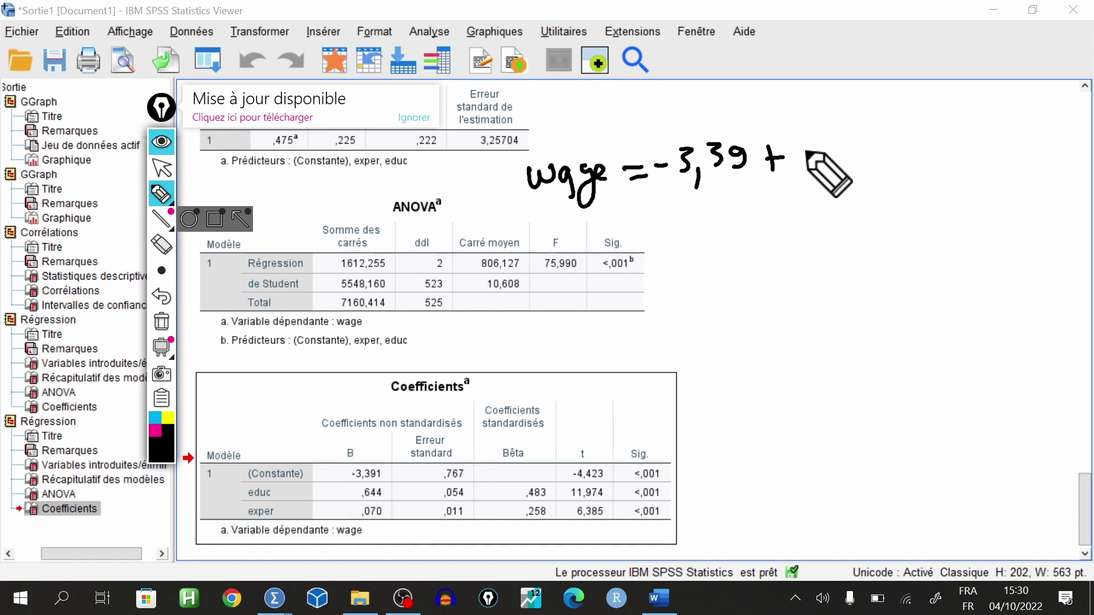
left_click_drag(820, 147, 824, 181)
mouse_move(854, 143)
left_mouse_down()
mouse_move(849, 157)
mouse_move(873, 149)
mouse_move(876, 167)
mouse_move(897, 157)
left_mouse_up()
left_click_drag(893, 142, 895, 167)
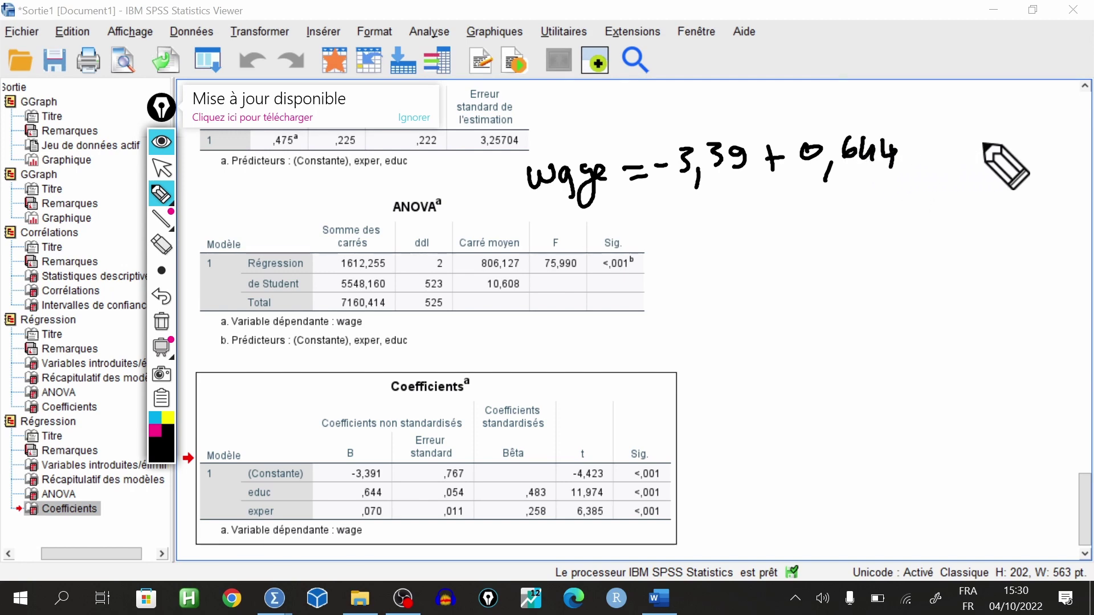
left_click(922, 153)
left_click_drag(929, 147, 949, 155)
mouse_move(969, 147)
left_mouse_down()
mouse_move(978, 134)
mouse_move(1003, 154)
left_mouse_up()
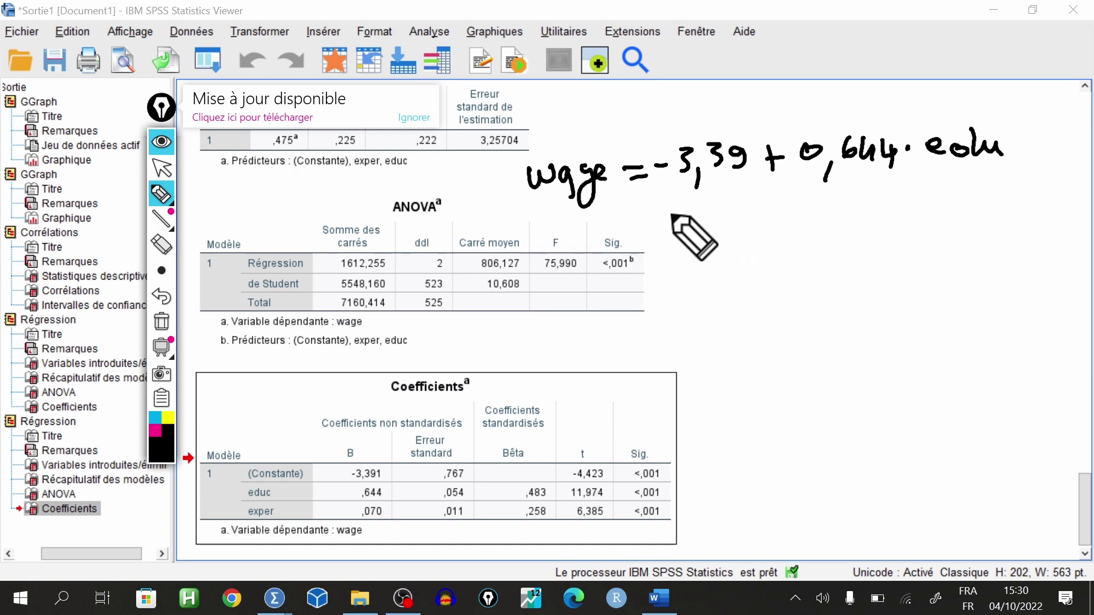
Circle "exper" in the coefficients table and complete the handwritten equation with a plus sign and the experience term
left_click_drag(675, 205, 674, 226)
left_click_drag(664, 215, 686, 214)
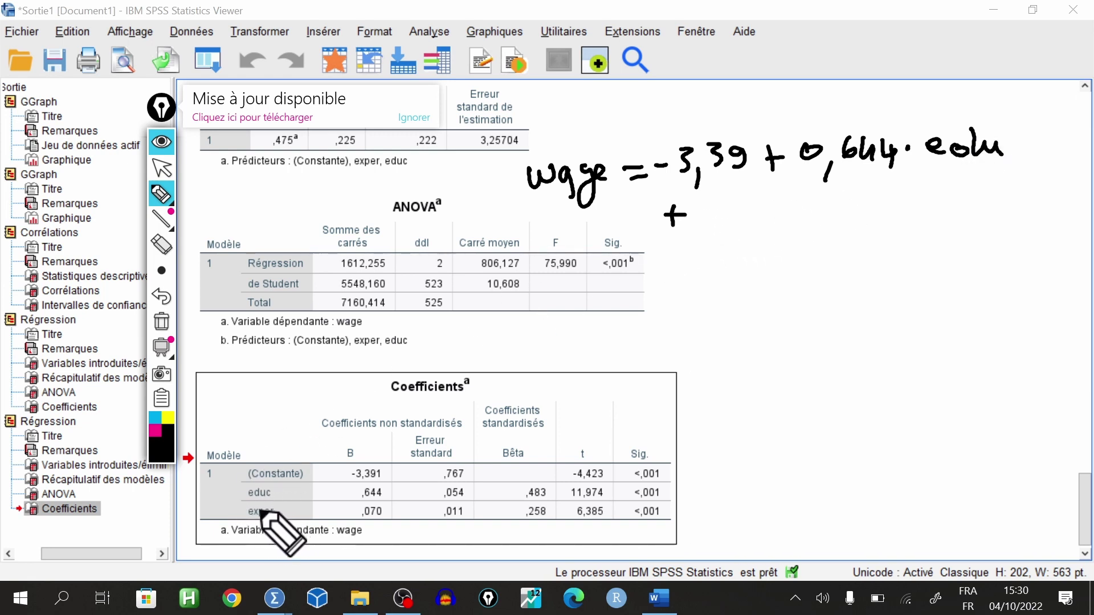
mouse_move(266, 504)
left_mouse_down()
mouse_move(243, 511)
mouse_move(282, 517)
left_mouse_up()
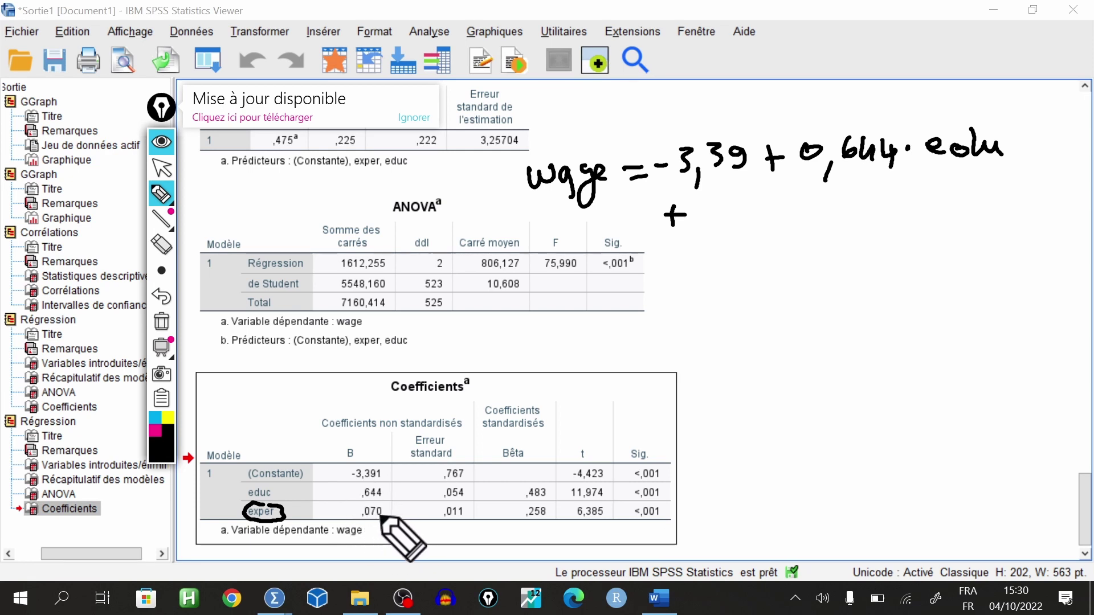
mouse_move(721, 206)
left_mouse_down()
mouse_move(739, 242)
mouse_move(758, 208)
mouse_move(793, 227)
mouse_move(803, 212)
mouse_move(854, 205)
mouse_move(897, 223)
mouse_move(937, 215)
left_mouse_up()
left_click(945, 214)
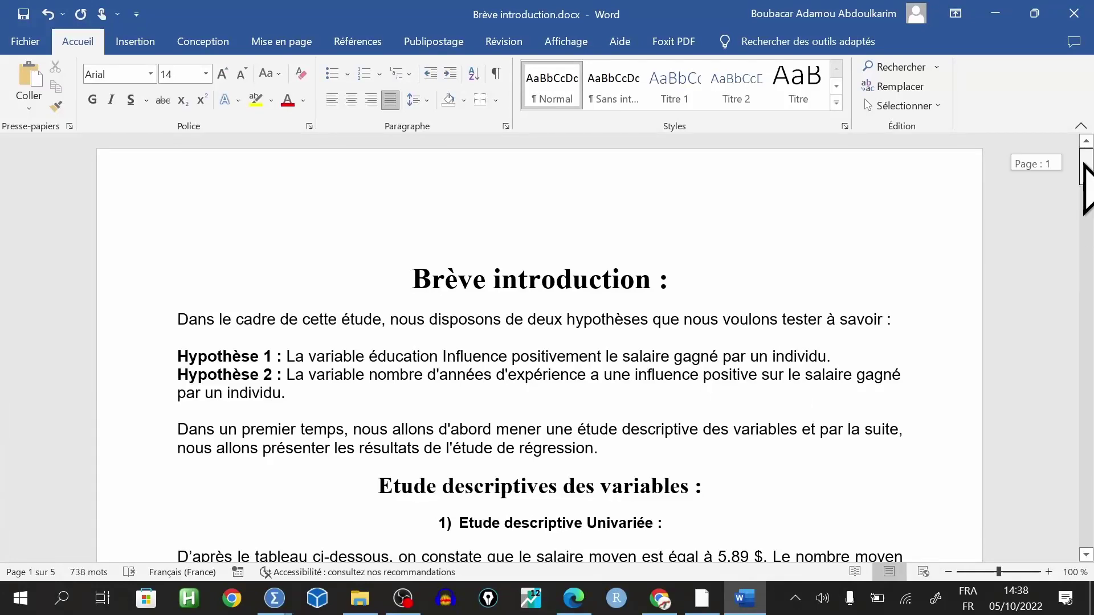
Skim the Word report Brève introduction.docx from the hypotheses to the estimated wage equation, and return to the introduction
mouse_move(1084, 165)
left_mouse_down()
mouse_move(1076, 276)
mouse_move(1066, 279)
mouse_move(1069, 341)
mouse_move(1089, 360)
mouse_move(1081, 524)
mouse_move(1085, 166)
mouse_move(1086, 288)
mouse_move(1087, 181)
left_mouse_up()
left_click_drag(1086, 194, 1083, 227)
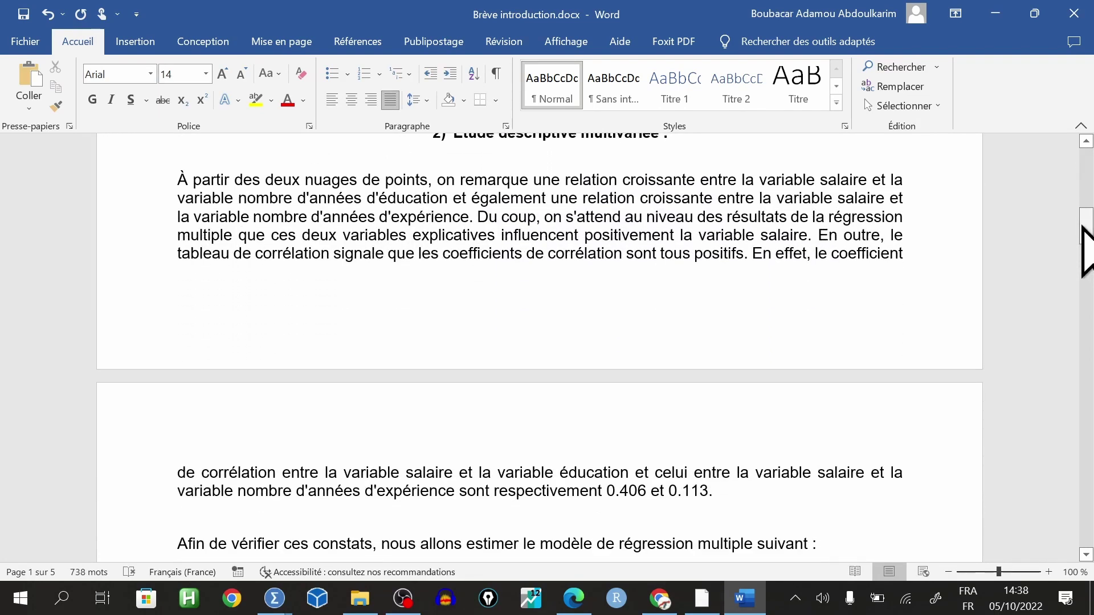
left_click_drag(1085, 215, 1090, 441)
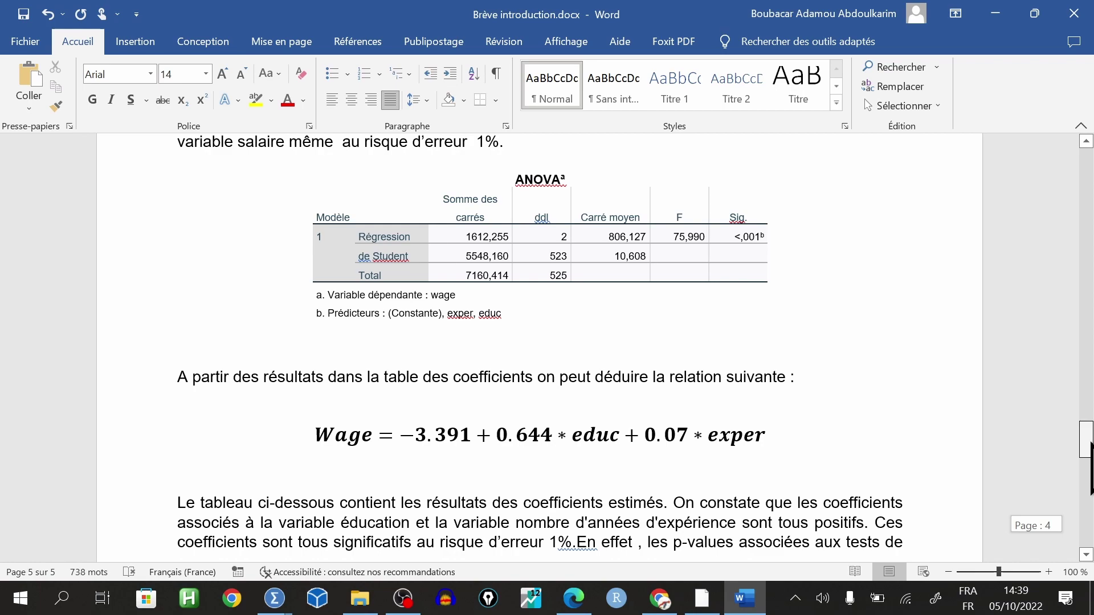
left_click_drag(1090, 442, 1087, 164)
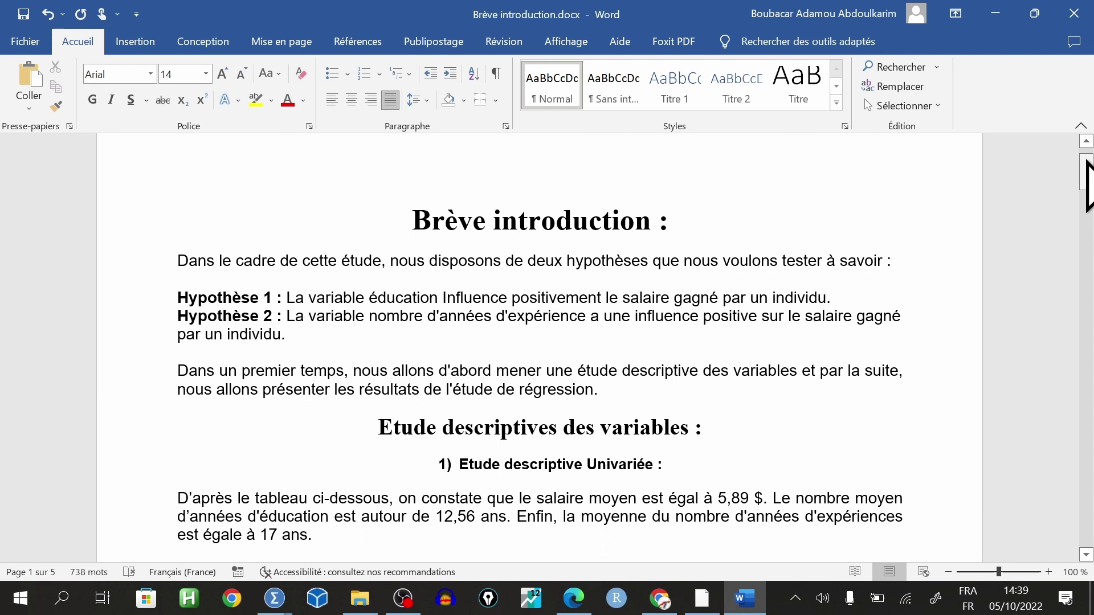
left_click_drag(1087, 165, 1087, 168)
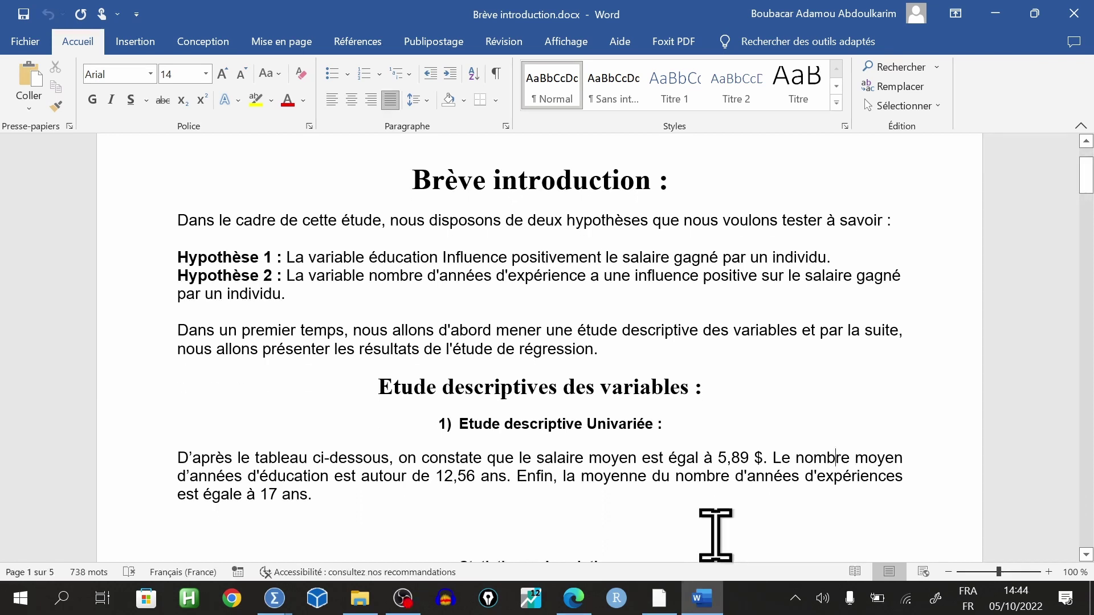
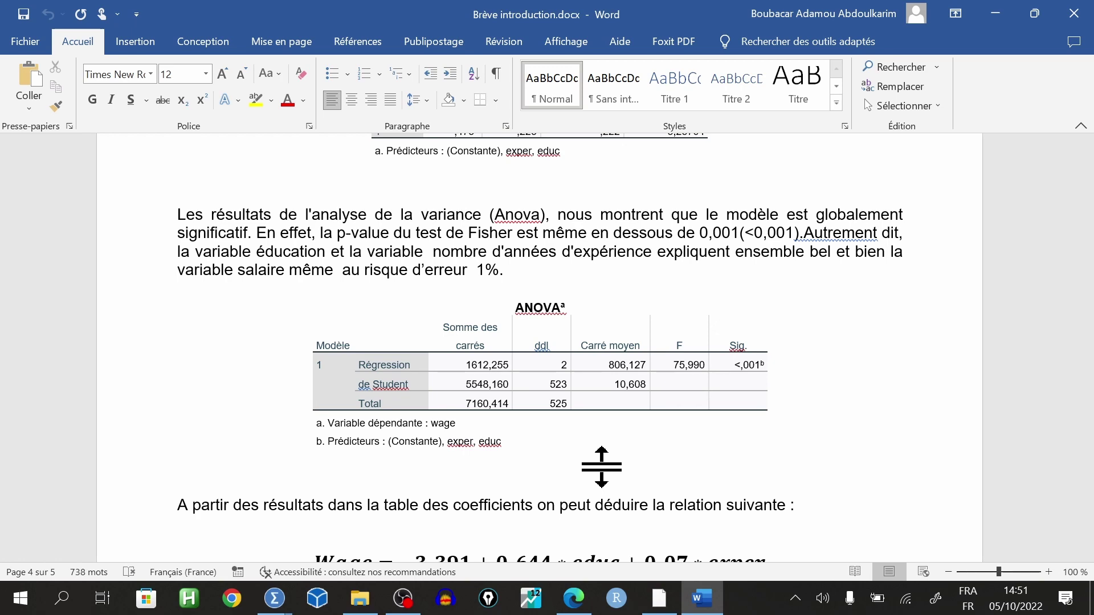
Read the report's ANOVA table, estimated wage equation and coefficient interpretation down to the coefficients table
scroll(601, 467, "down", 3)
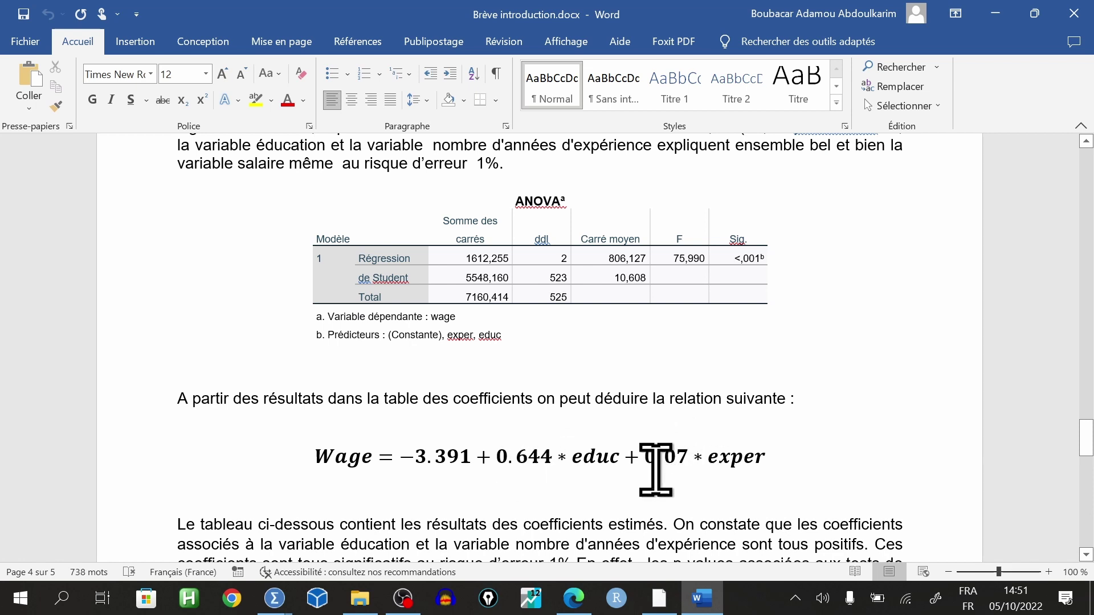
scroll(692, 454, "down", 3)
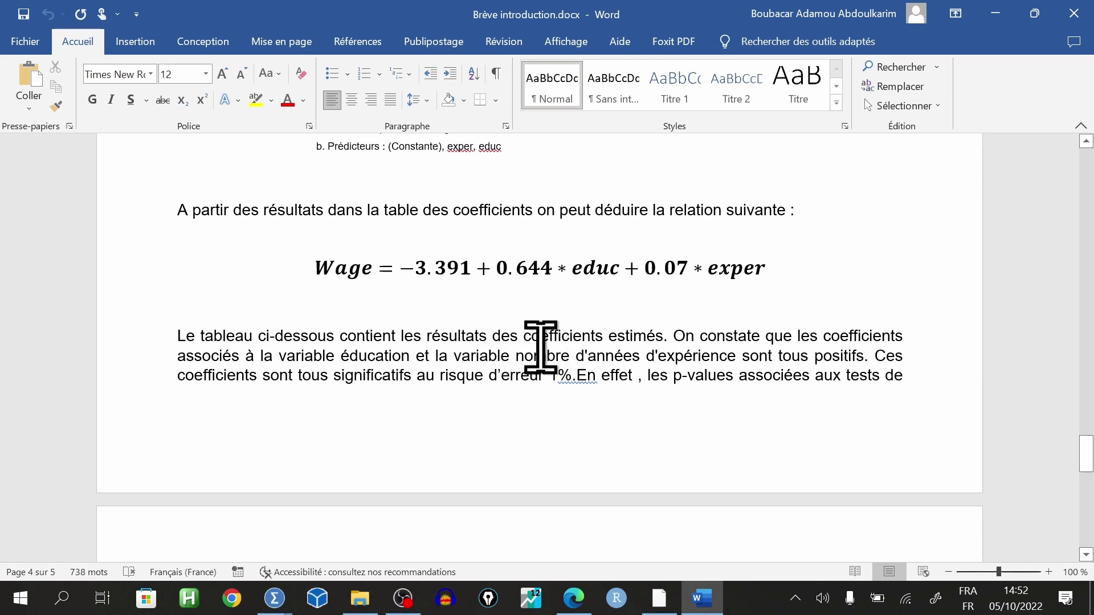
scroll(540, 347, "down", 1)
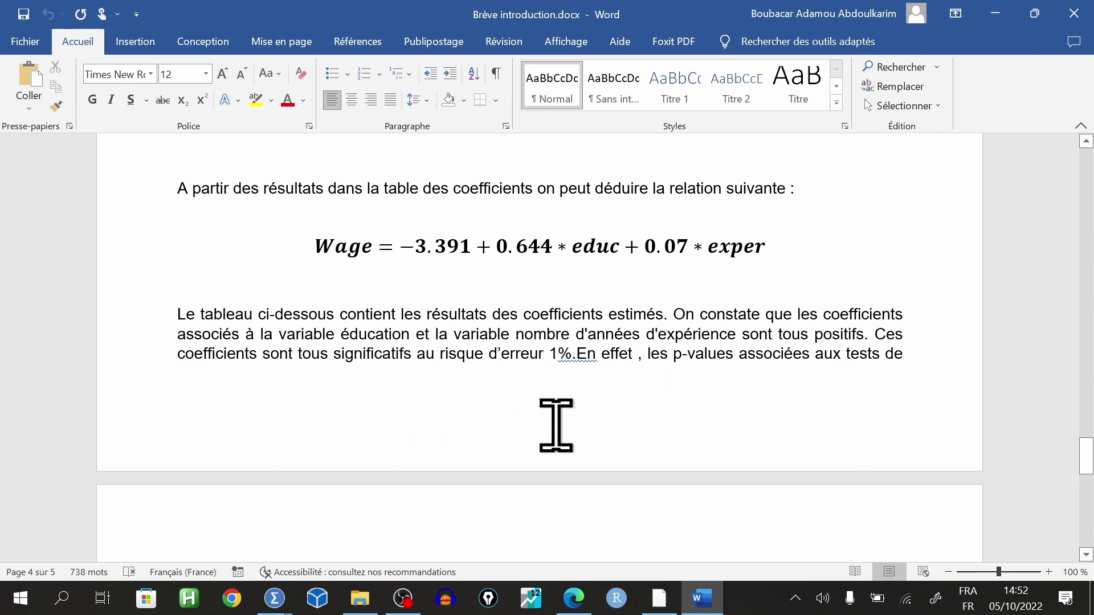
scroll(637, 419, "down", 2)
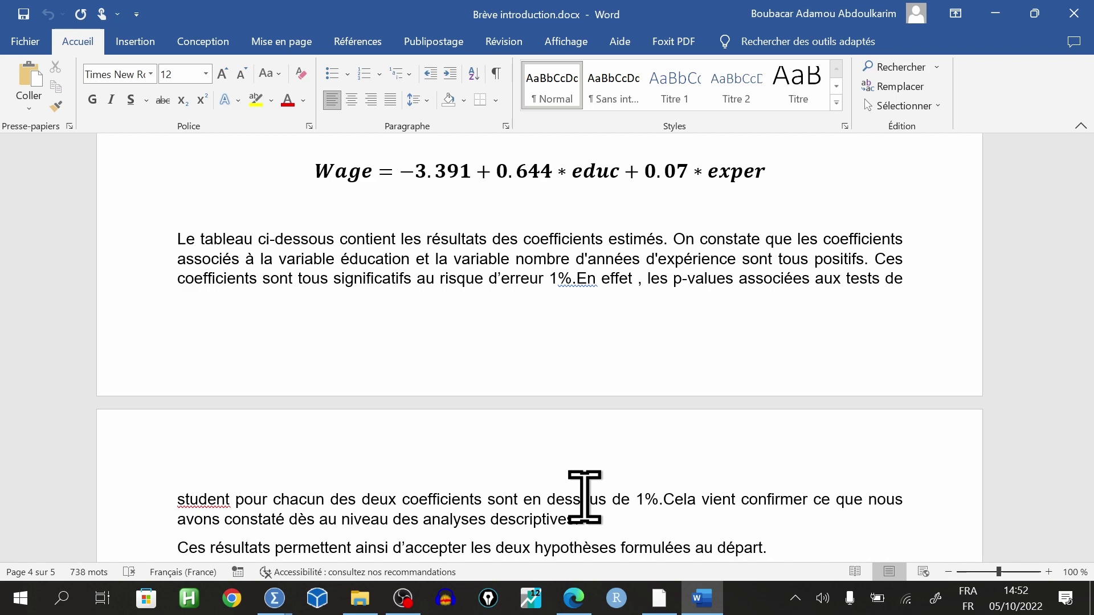
scroll(597, 499, "down", 10)
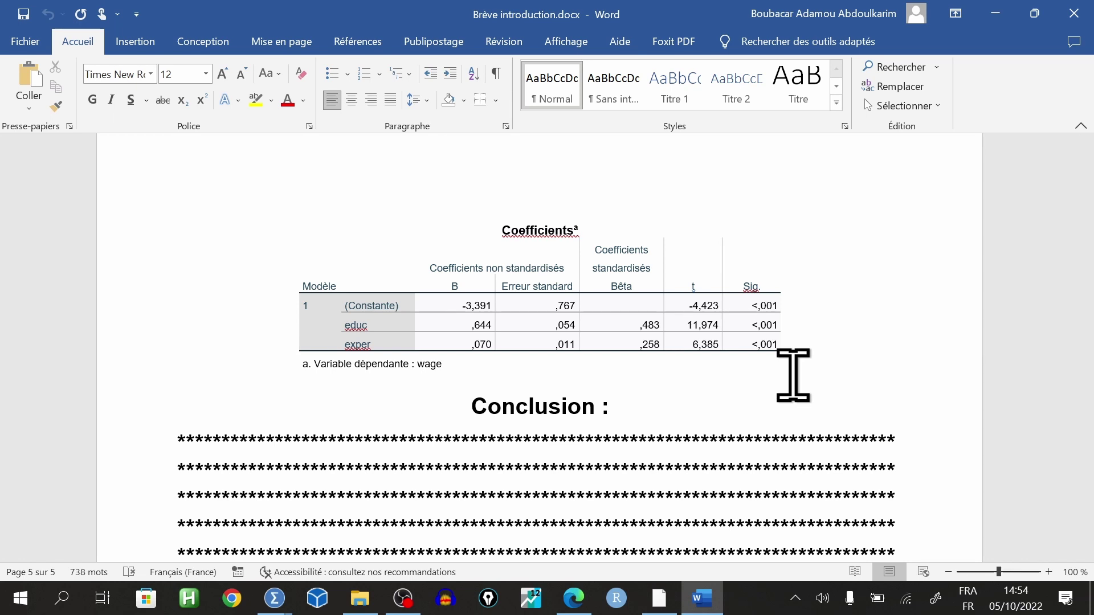
Reread the paragraphs on coefficient significance and check them against the two hypotheses in the introduction
scroll(793, 376, "up", 10)
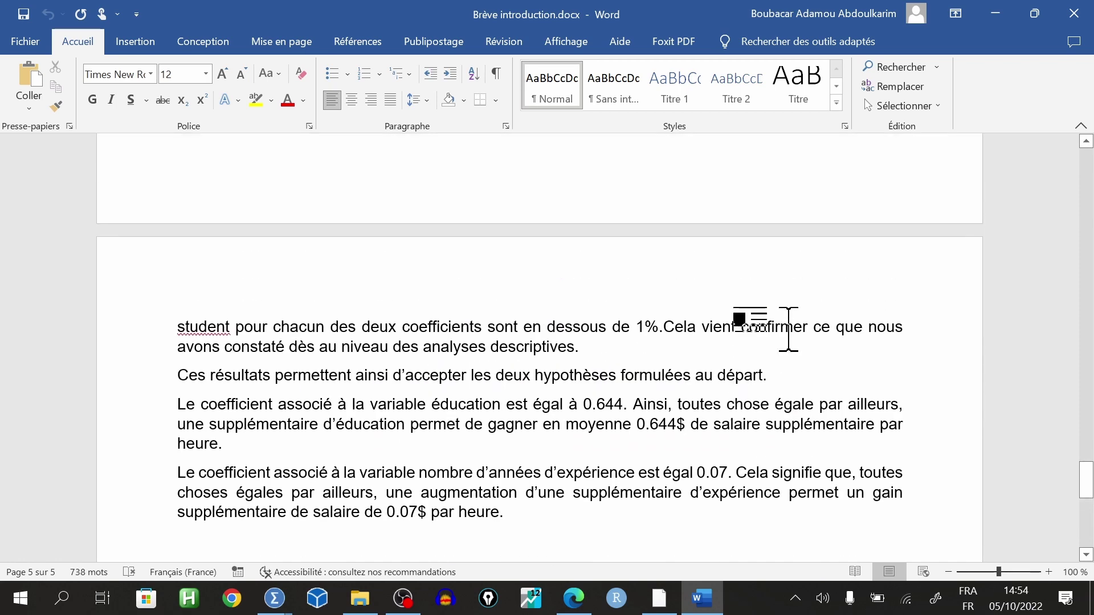
scroll(789, 331, "up", 2)
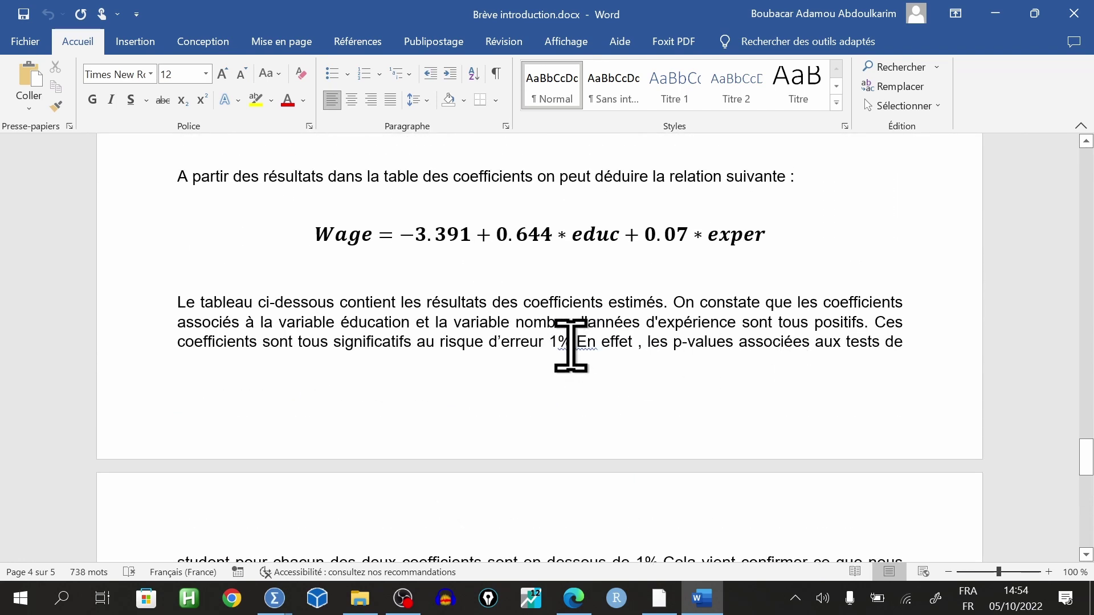
scroll(746, 362, "down", 2)
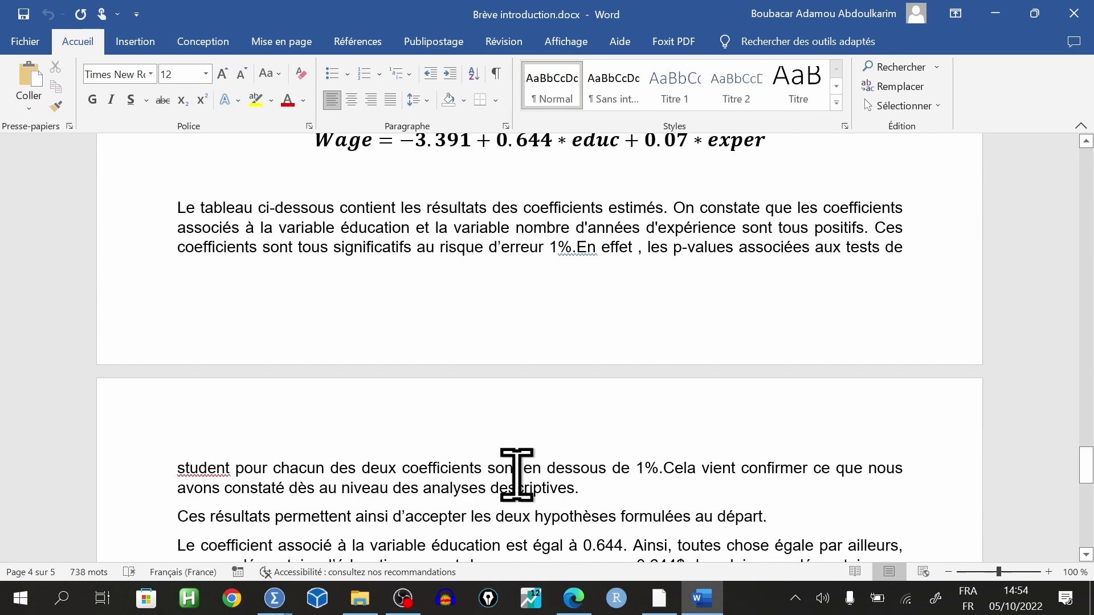
scroll(683, 473, "down", 3)
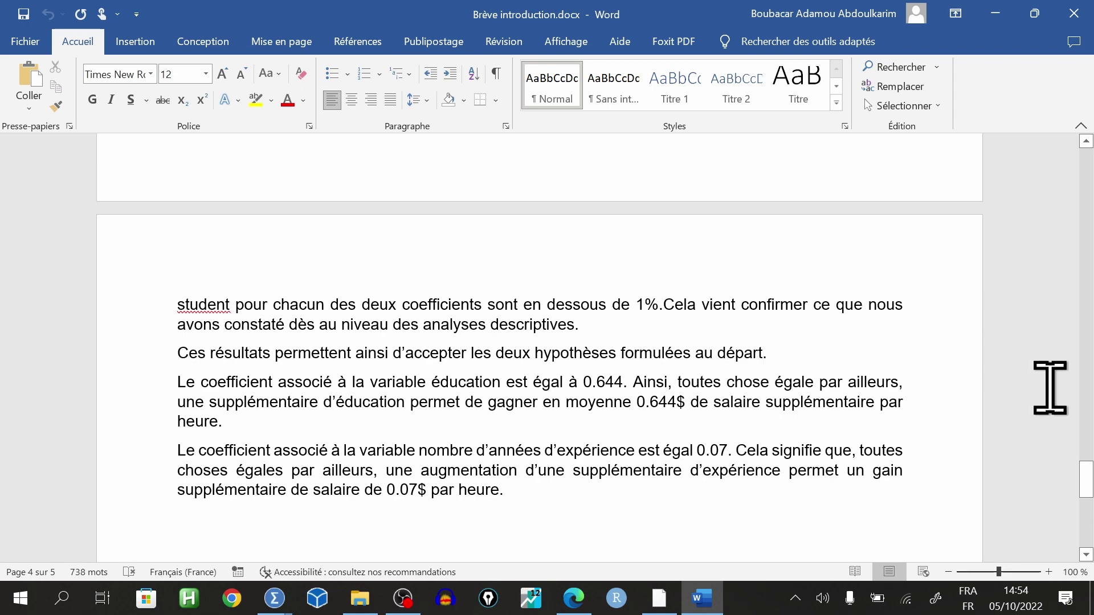
left_click_drag(1085, 478, 1081, 188)
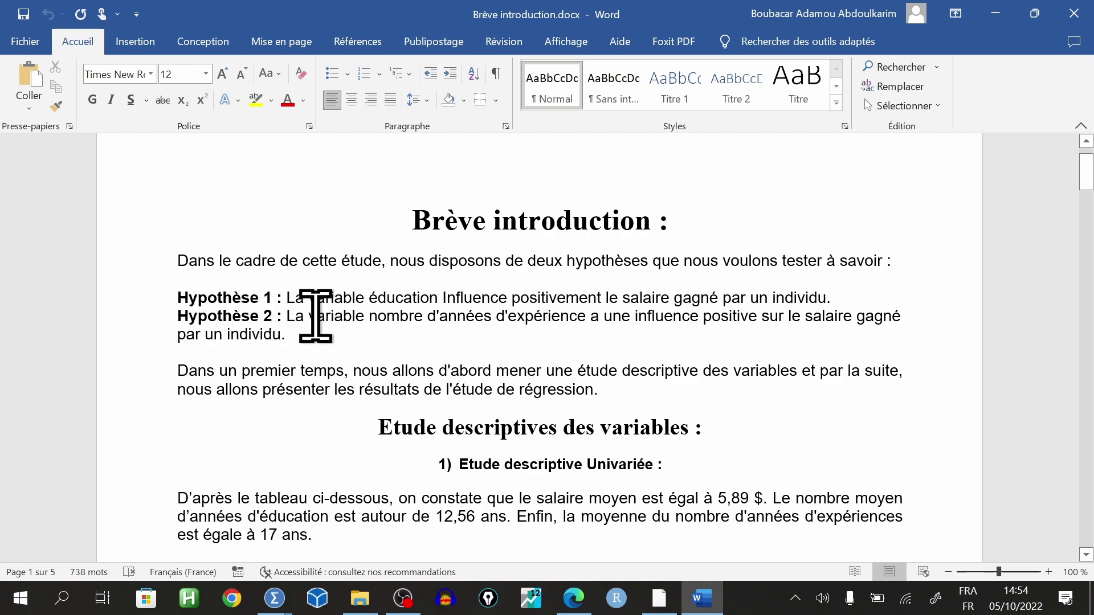
left_click_drag(1086, 170, 1088, 491)
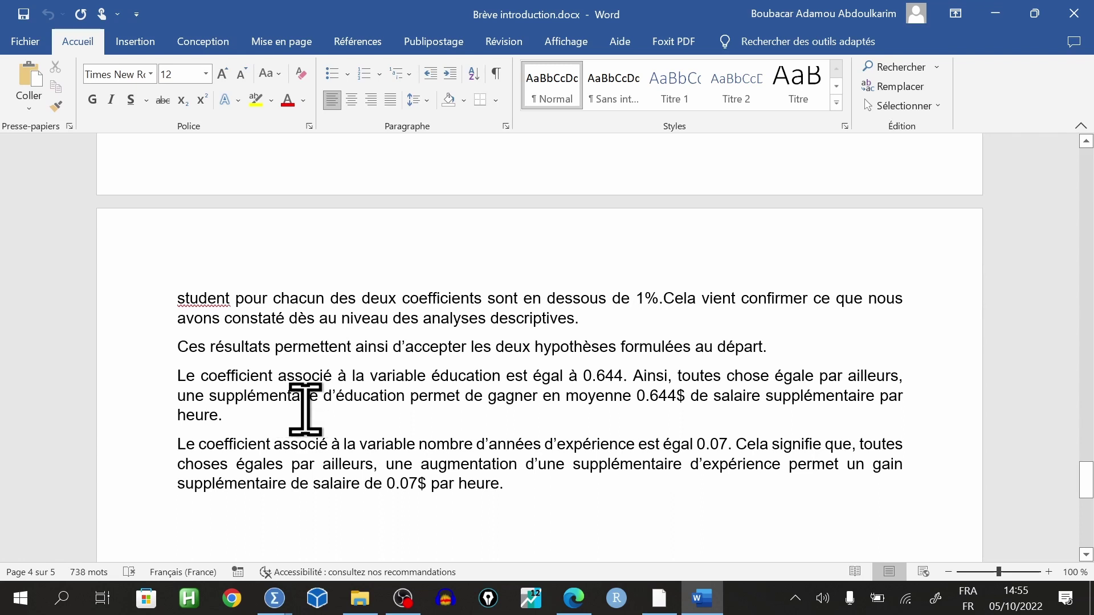
Insert the missing word "année" before "supplémentaire d'éducation" in the education coefficient paragraph, and check the ending "par heure."
left_click(204, 395)
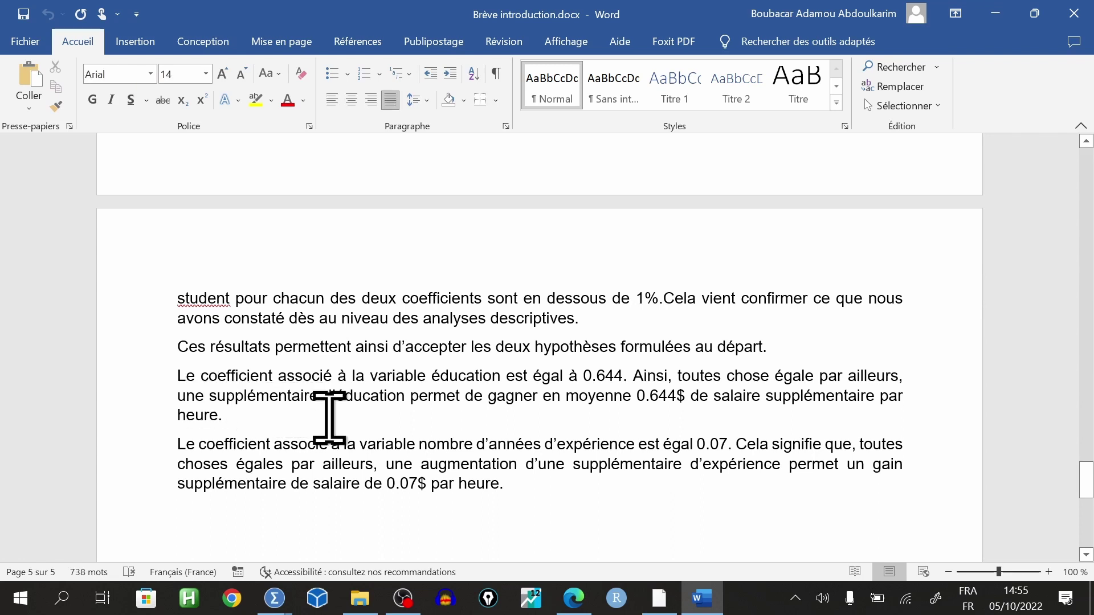
type("année")
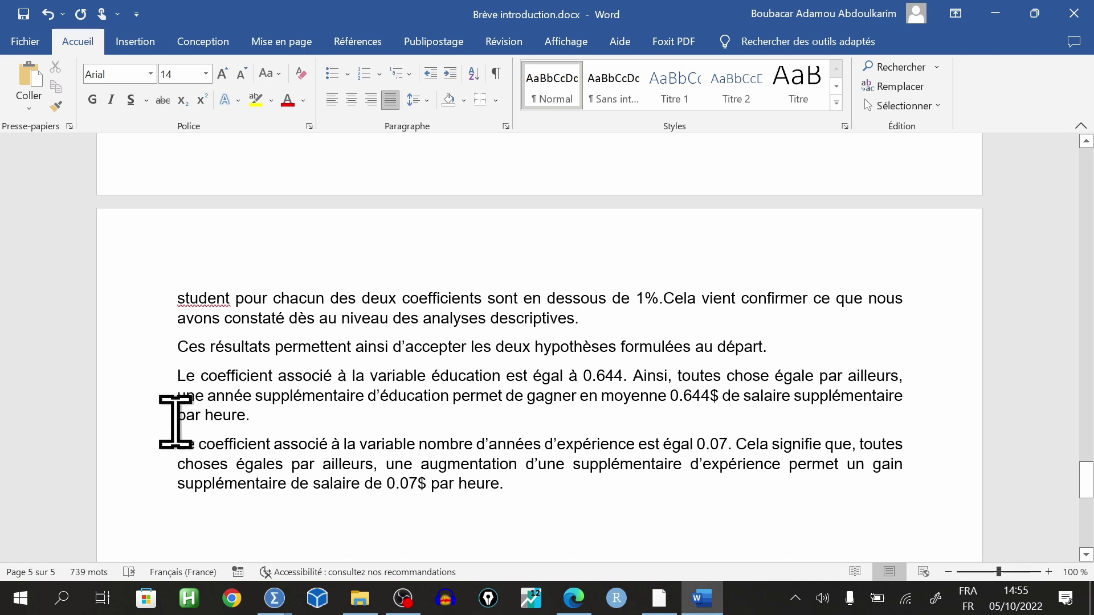
left_click_drag(185, 419, 269, 413)
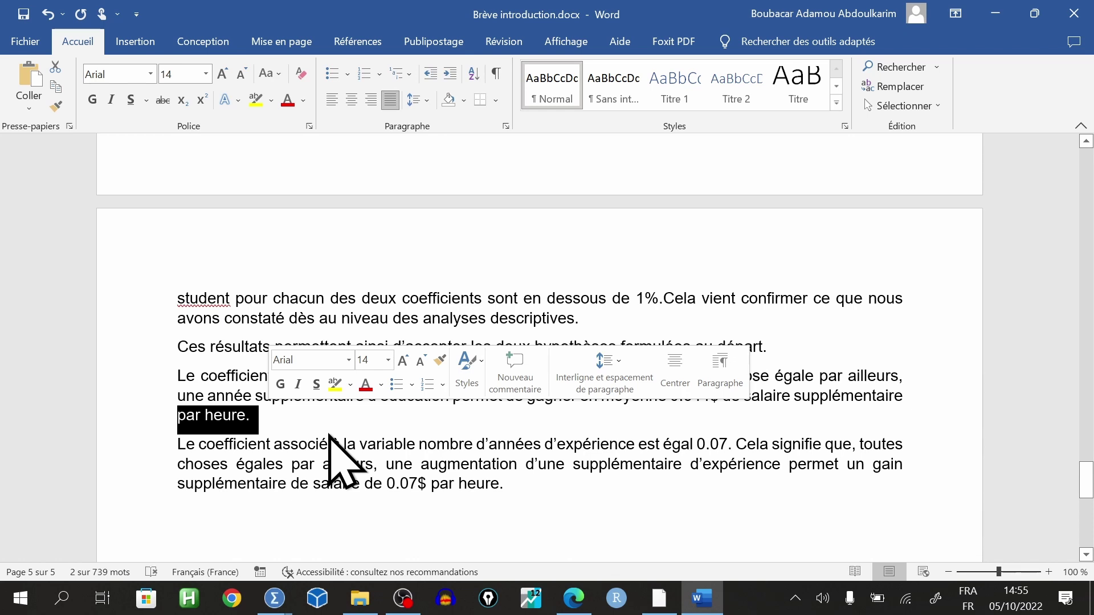
left_click(197, 420)
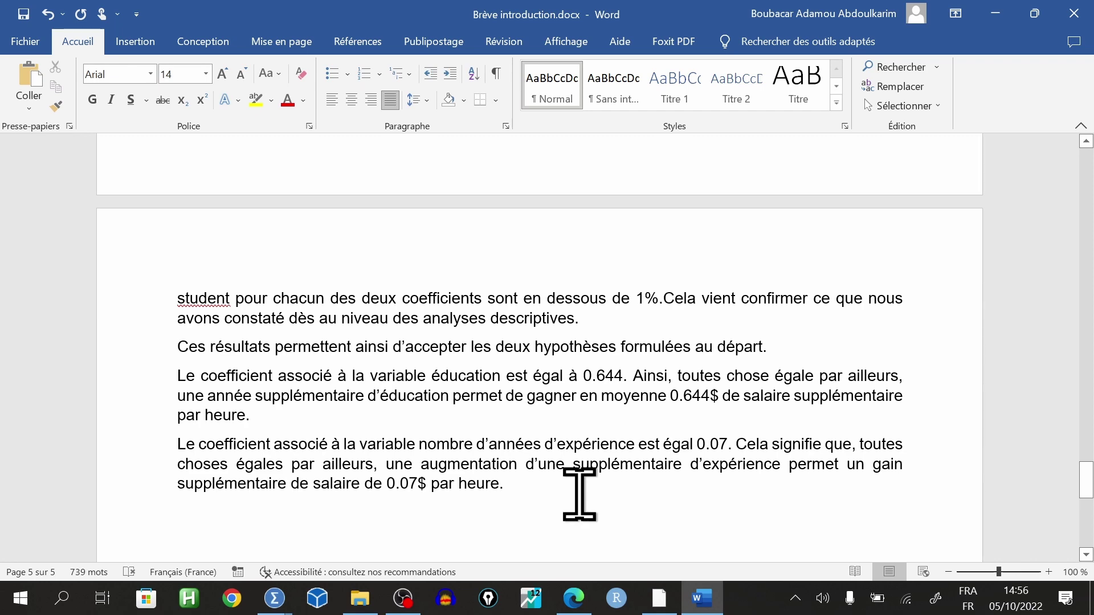
Review the whole report, covering the conclusion, introduction, regression model, scatter plots and the start of the multiple regression interpretation
scroll(579, 494, "down", 6)
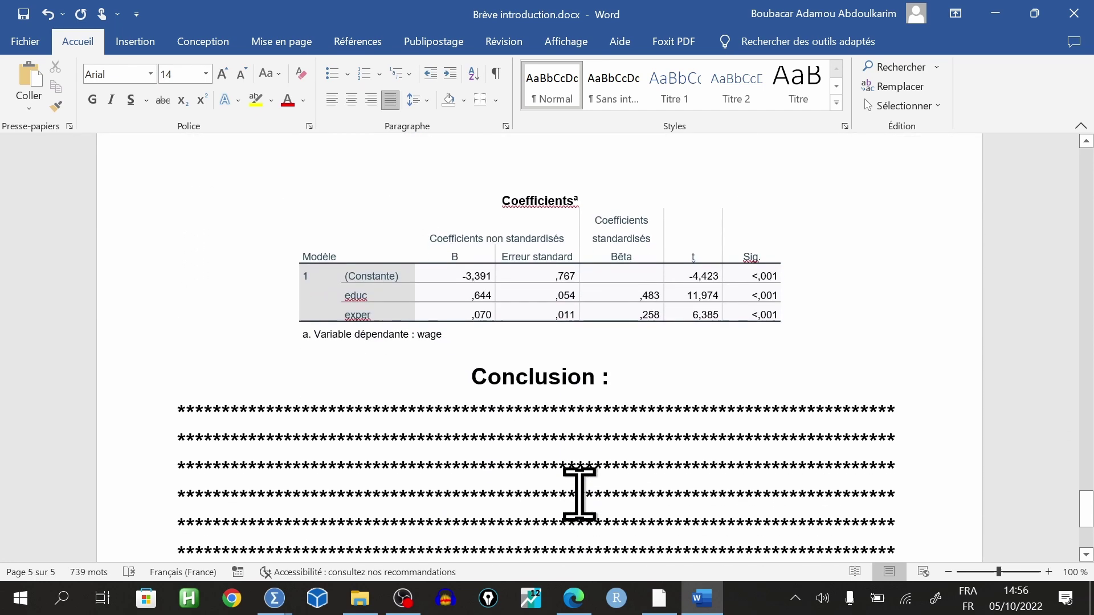
scroll(579, 494, "down", 1)
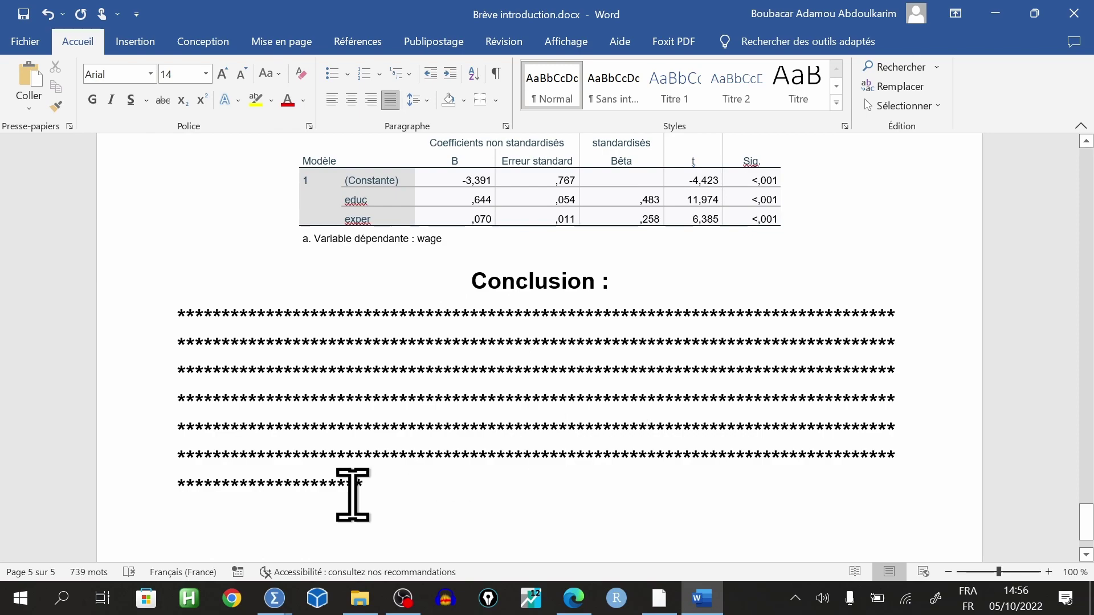
scroll(352, 494, "up", 15)
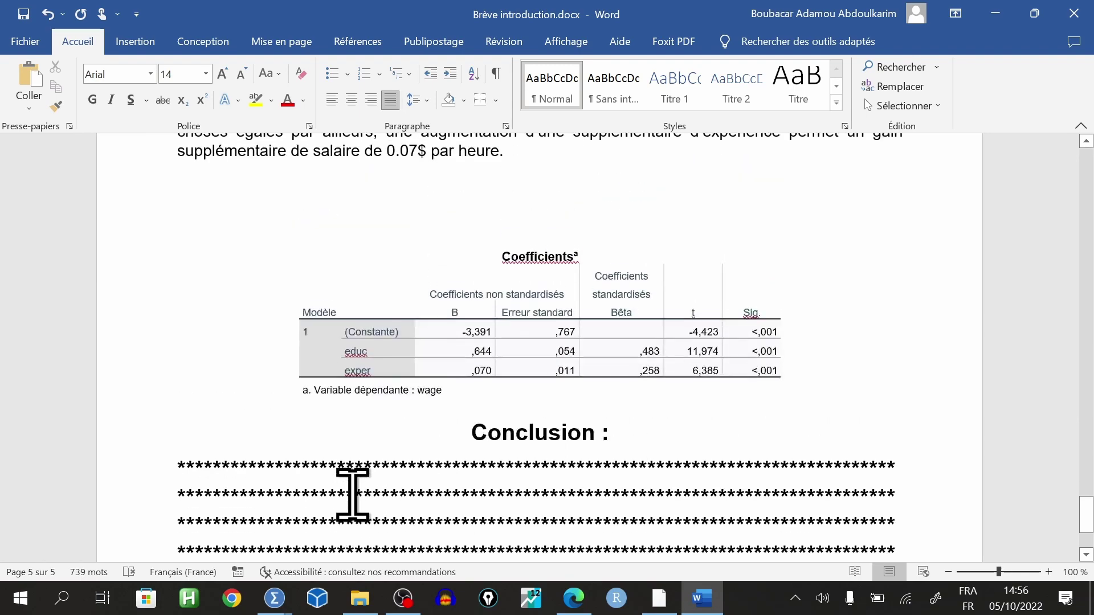
scroll(353, 494, "up", 15)
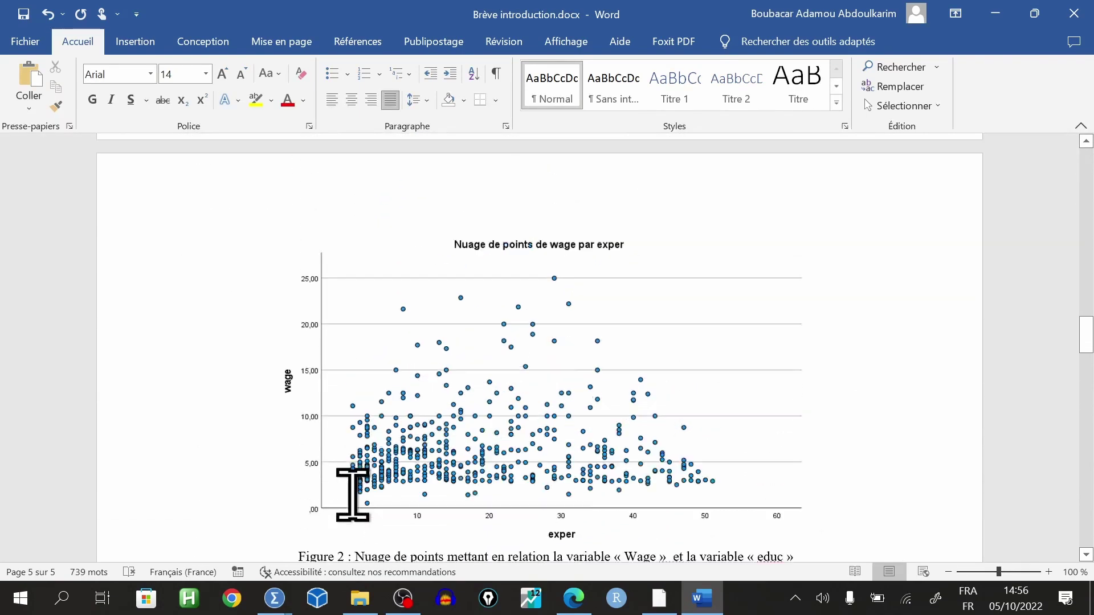
scroll(353, 494, "up", 5)
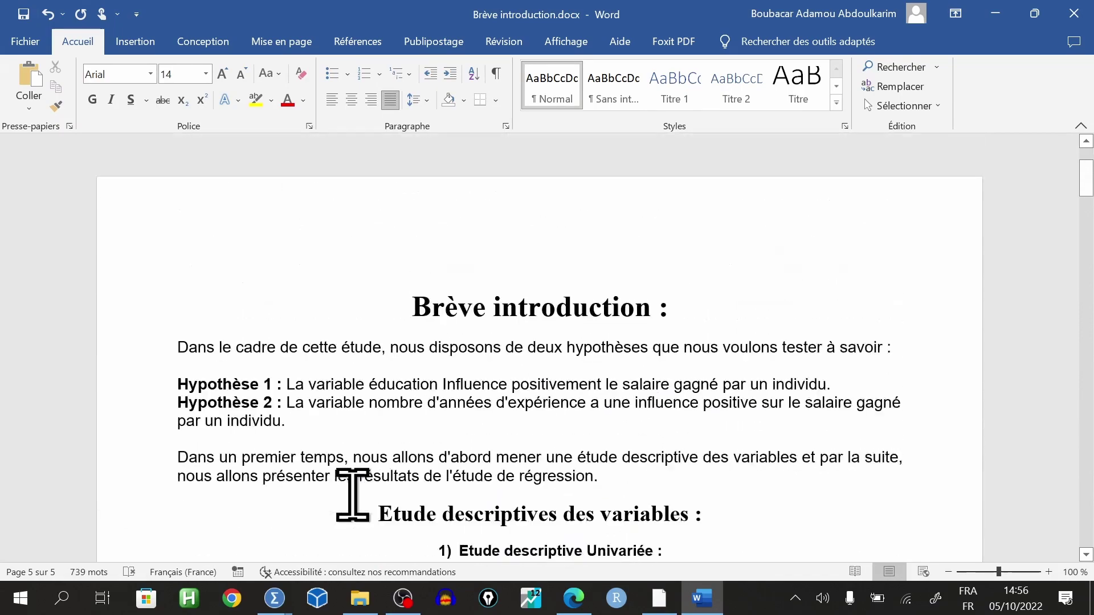
scroll(353, 494, "down", 12)
scroll(353, 494, "down", 12)
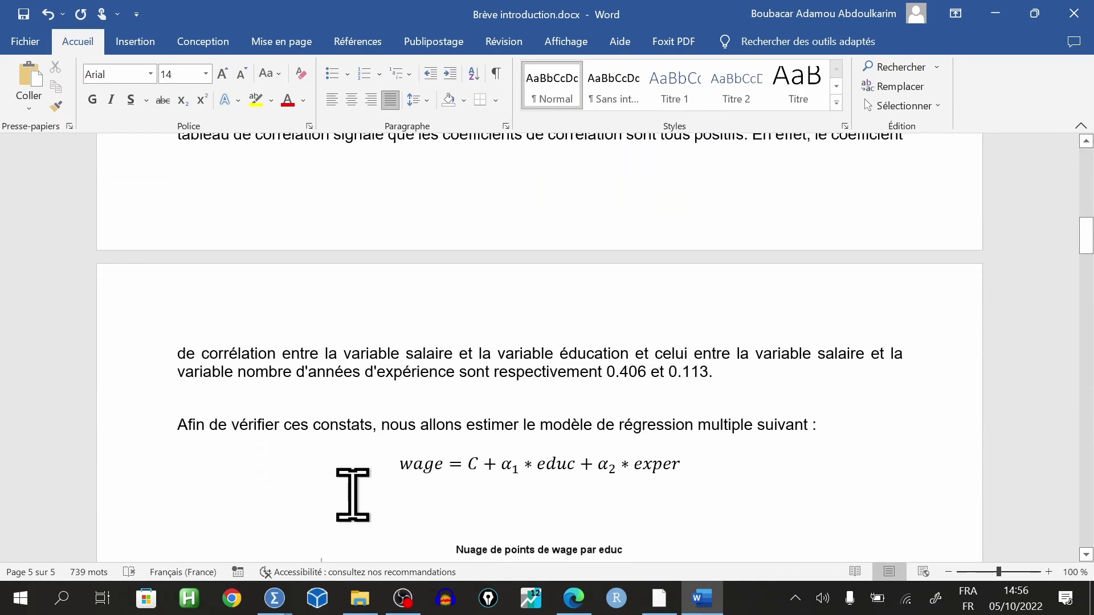
scroll(352, 494, "down", 8)
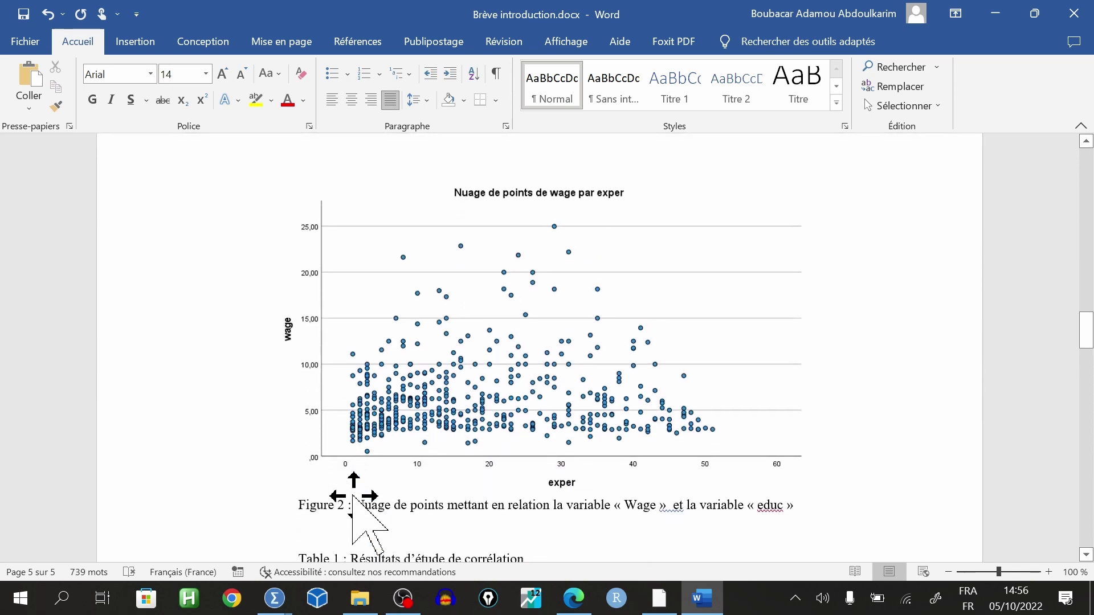
scroll(353, 495, "down", 20)
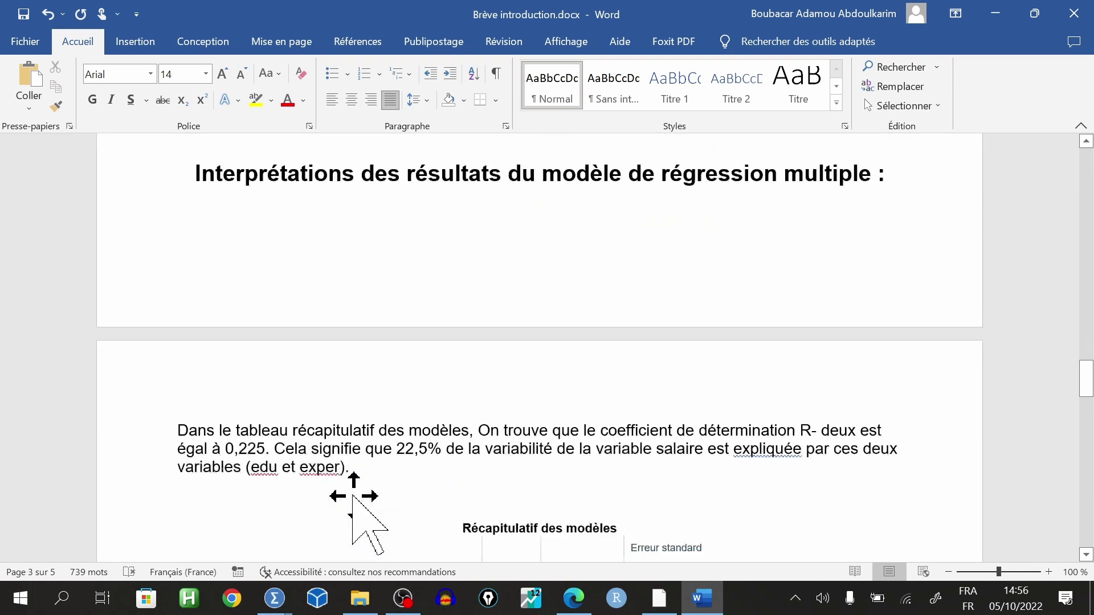